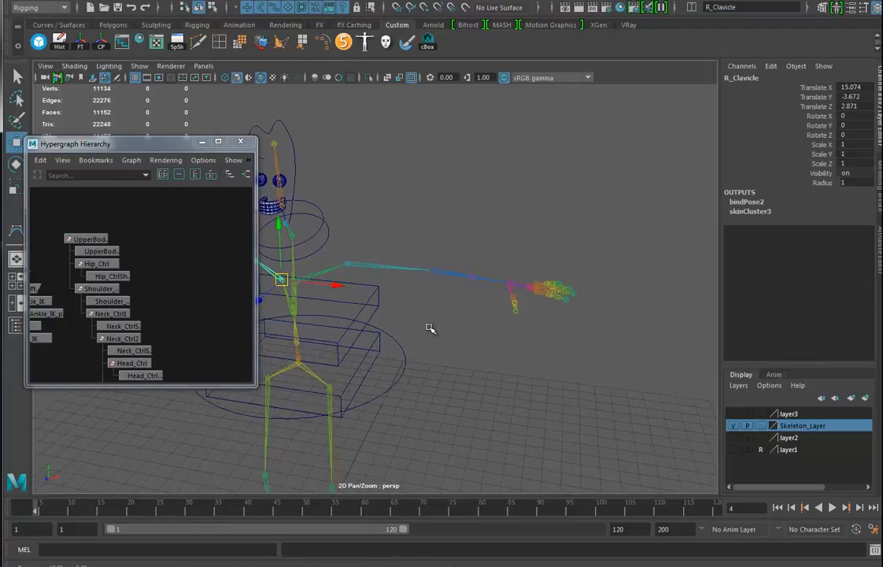
- Minimize the Hypergraph Hierarchy window and switch to the top view, framing the left arm and hand joints
left_click(203, 143)
left_click_drag(400, 306, 373, 301, "alt")
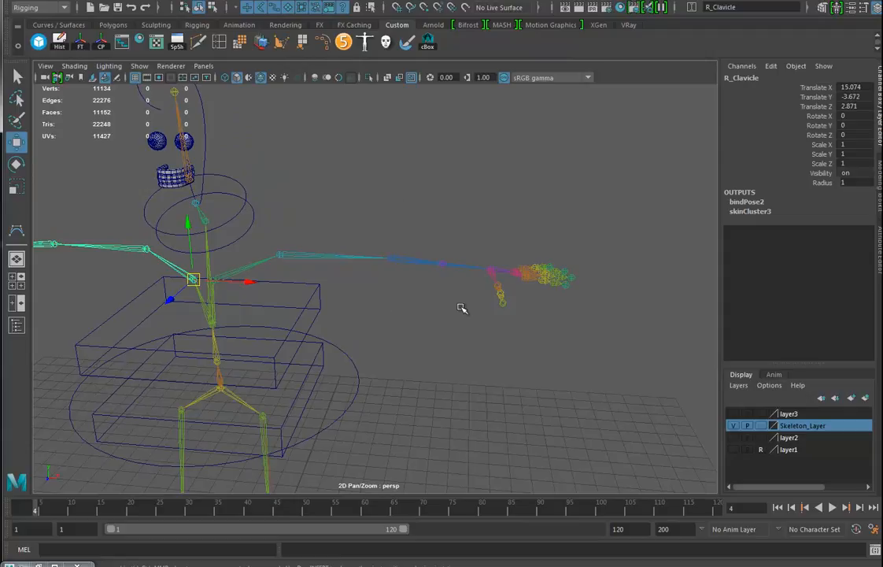
key("space")
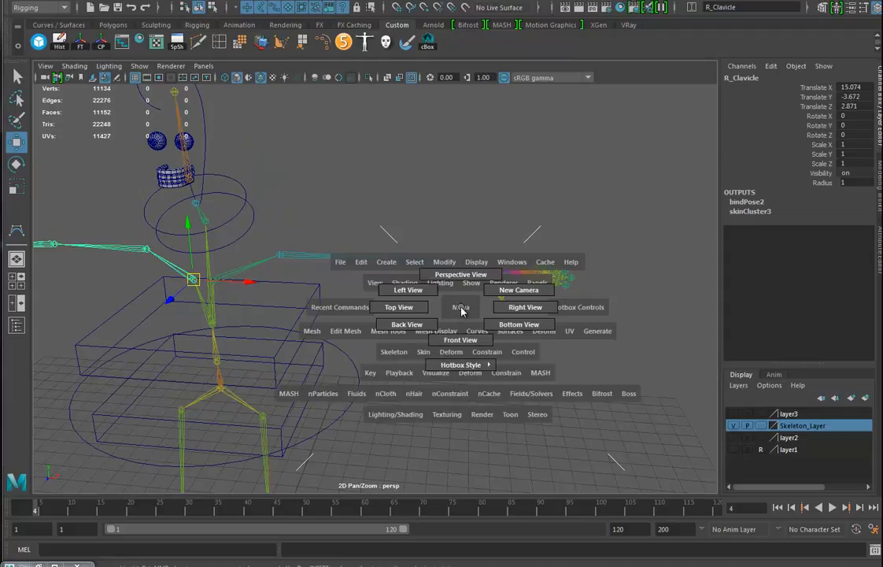
left_click(401, 272)
right_click_drag(494, 314, 272, 304, "alt")
middle_click_drag(272, 305, 167, 304, "alt")
- Draw a smooth mitten-shaped CV curve around the left hand joints, following the thumb and enclosing the four fingers
left_click(62, 6)
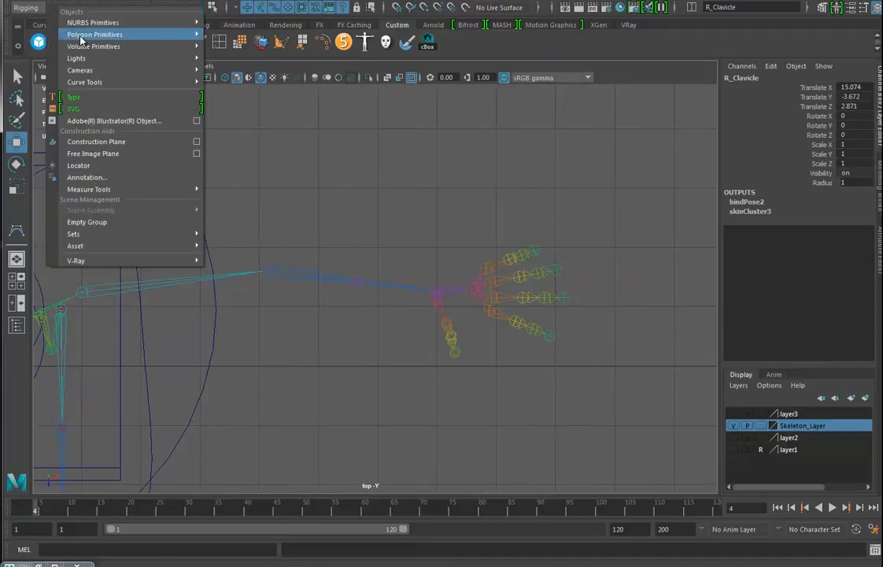
mouse_move(89, 83)
left_click(217, 89)
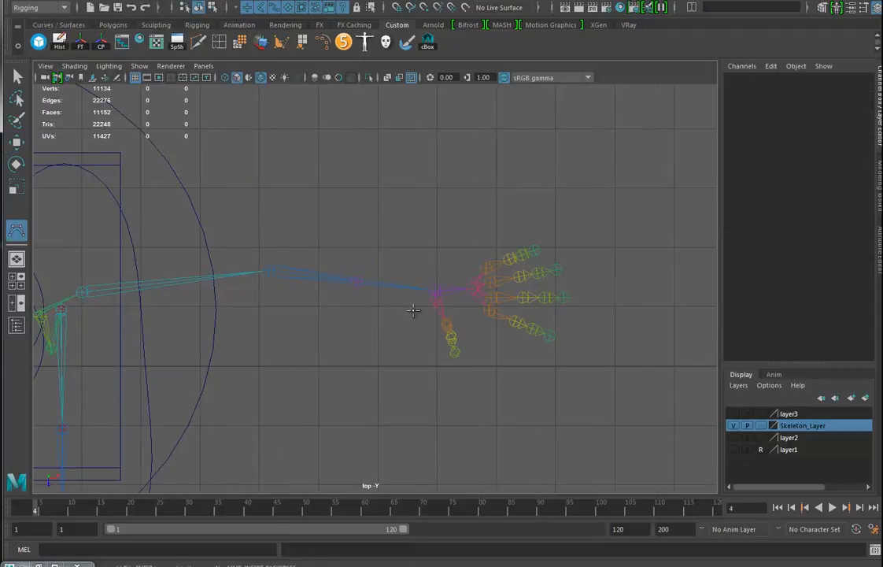
left_click(414, 318)
left_click(433, 375)
left_click(460, 404)
left_click(482, 387)
left_click(480, 351)
left_click(477, 331)
left_click(496, 338)
left_click(546, 370)
left_click(566, 373)
left_click(611, 363)
left_click(619, 337)
left_click(613, 314)
left_click(622, 292)
left_click(607, 270)
left_click(601, 257)
left_click(584, 218)
left_click(555, 217)
left_click(523, 225)
left_click(483, 232)
left_click(442, 236)
left_click(412, 259)
left_click(405, 277)
left_click(415, 322)
key("Return")
key("w")
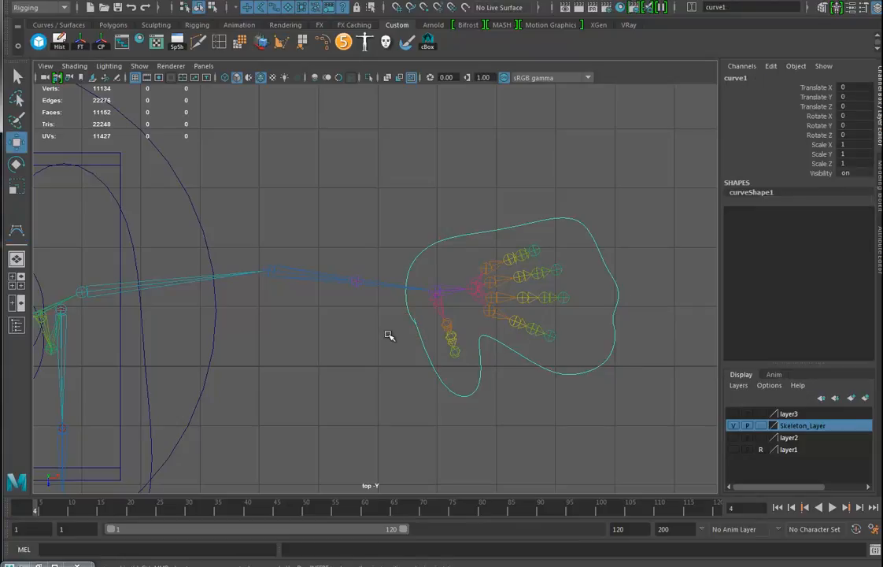
- Switch to the side view and frame the upper body with empty space behind the character
key("space")
left_click_drag(389, 335, 431, 347)
middle_click_drag(503, 356, 415, 271, "alt")
left_click(15, 230)
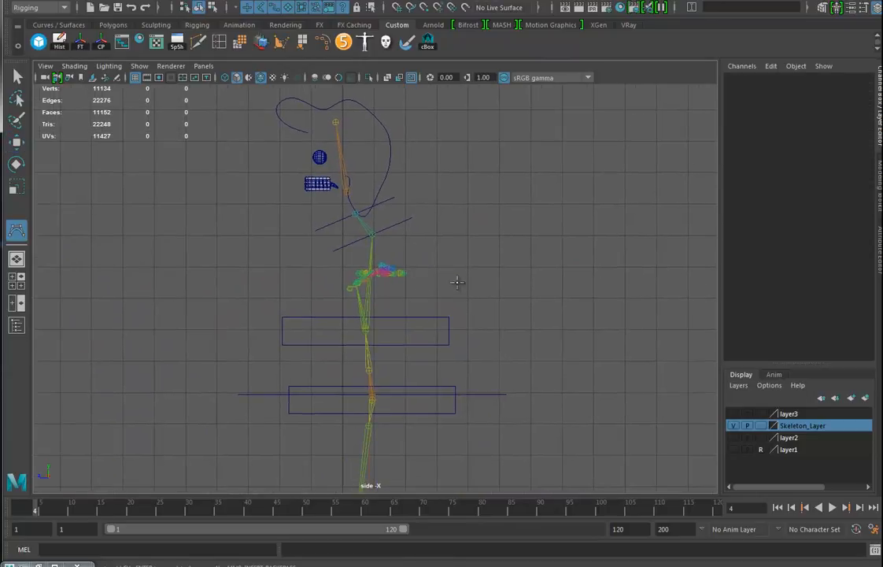
left_click(483, 273)
left_click(477, 262)
left_click(464, 266)
left_click(468, 276)
left_click(478, 281)
left_click(487, 279)
left_click(491, 267)
left_click(484, 258)
left_click(475, 254)
left_click(464, 264)
left_click(461, 277)
left_click(475, 287)
left_click(486, 285)
left_click(495, 273)
left_click(487, 257)
left_click(474, 252)
left_click(468, 254)
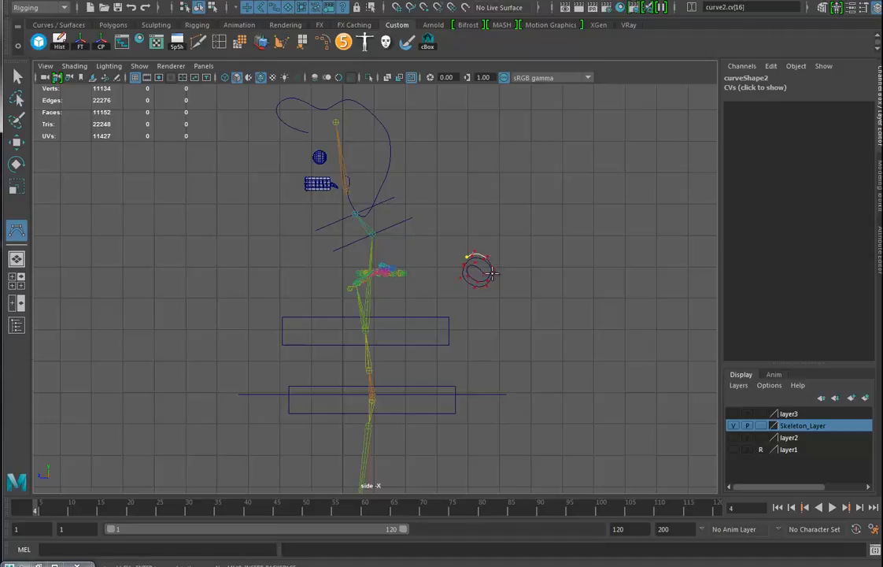
key("w")
key("Delete")
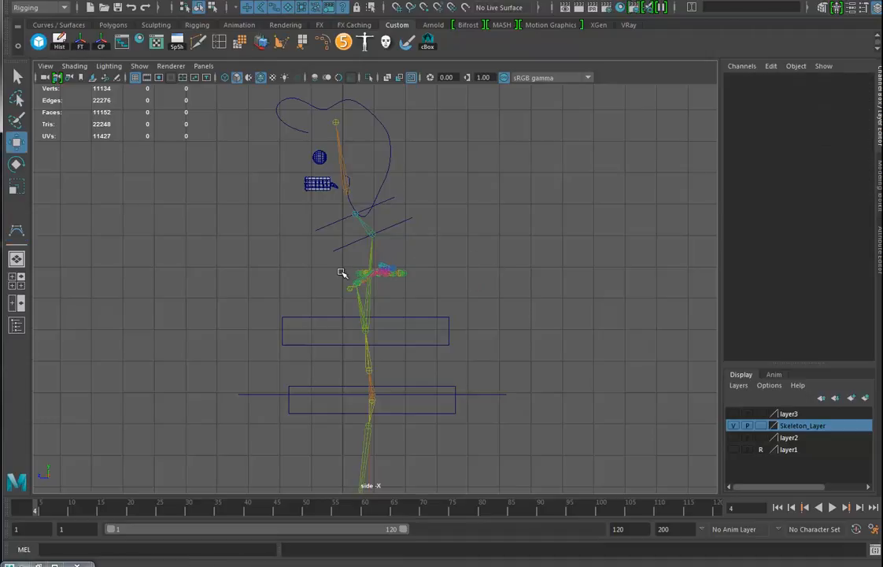
- Draw a closed, straight-edged outline of the letter E behind the character's upper body in the side view
left_click(67, 3)
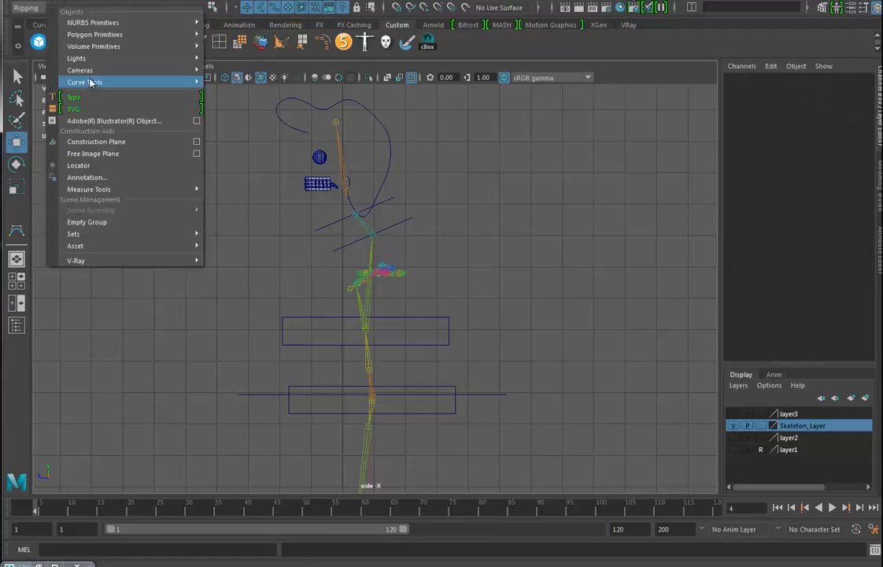
mouse_move(88, 82)
left_click(236, 103)
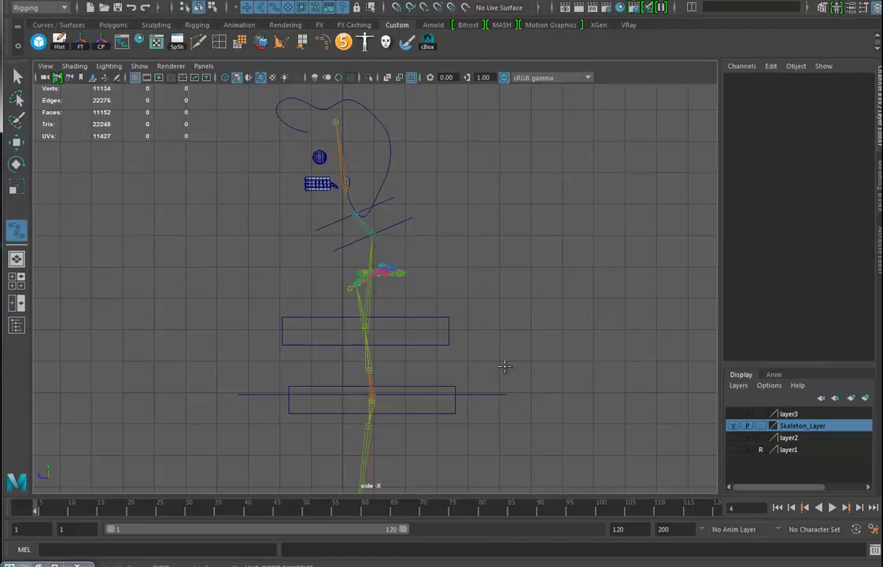
left_click(483, 261)
left_click(481, 306)
left_click(519, 307)
left_click(518, 298)
left_click(492, 298)
left_click(503, 285)
left_click(505, 275)
left_click(495, 274)
left_click(494, 266)
left_click(513, 269)
left_click(483, 260)
key("w")
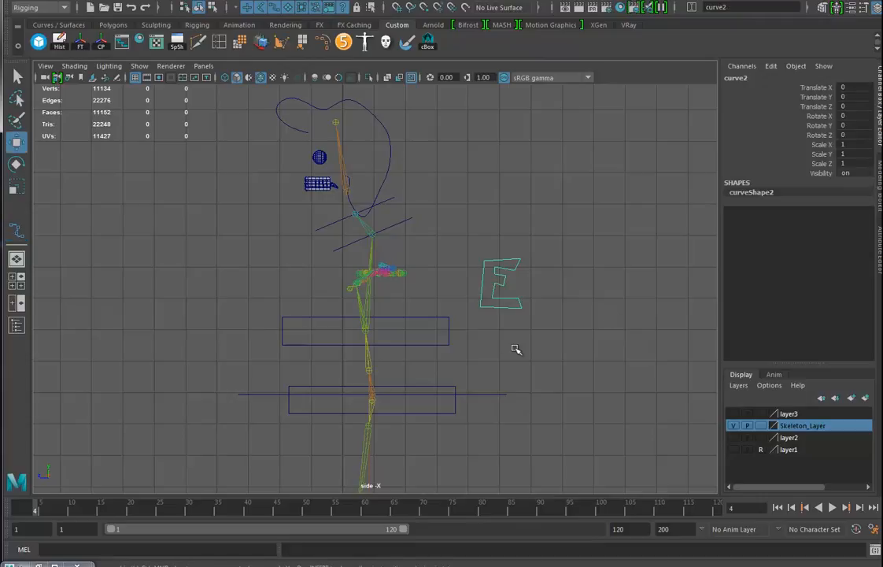
- Rename the E-shaped curve to Elbow_Ctrl
middle_click_drag(548, 261, 532, 251, "alt")
double_click(769, 76)
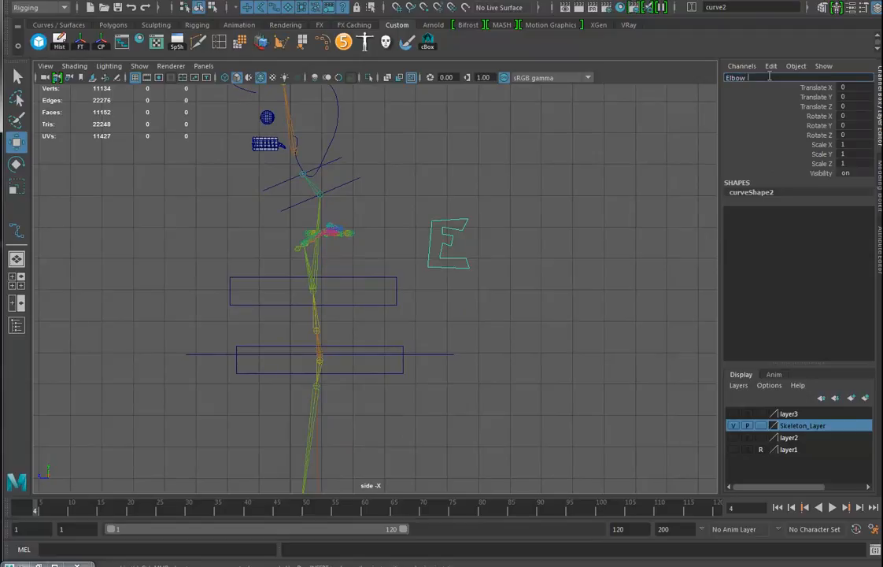
key("Return")
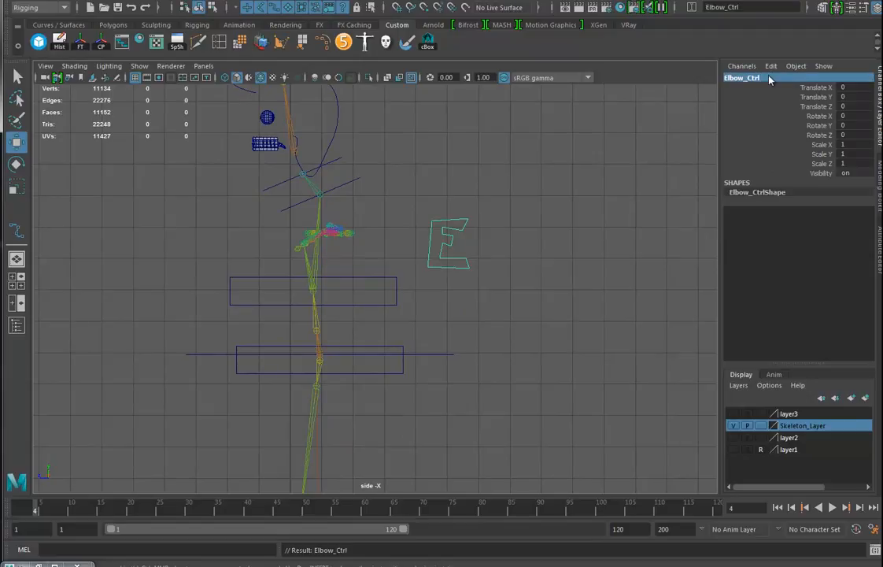
- In the perspective view, raise the hand outline curve to Translate Y 137.693 and place its pivot at the left wrist
key("space")
left_click_drag(518, 213, 493, 178)
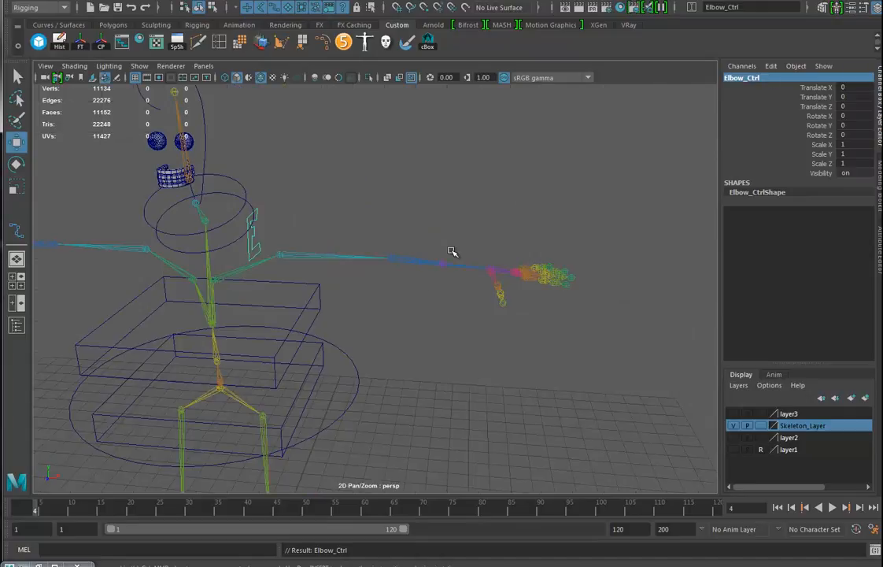
right_click_drag(500, 315, 375, 237, "alt")
left_click_drag(374, 237, 456, 453, "alt")
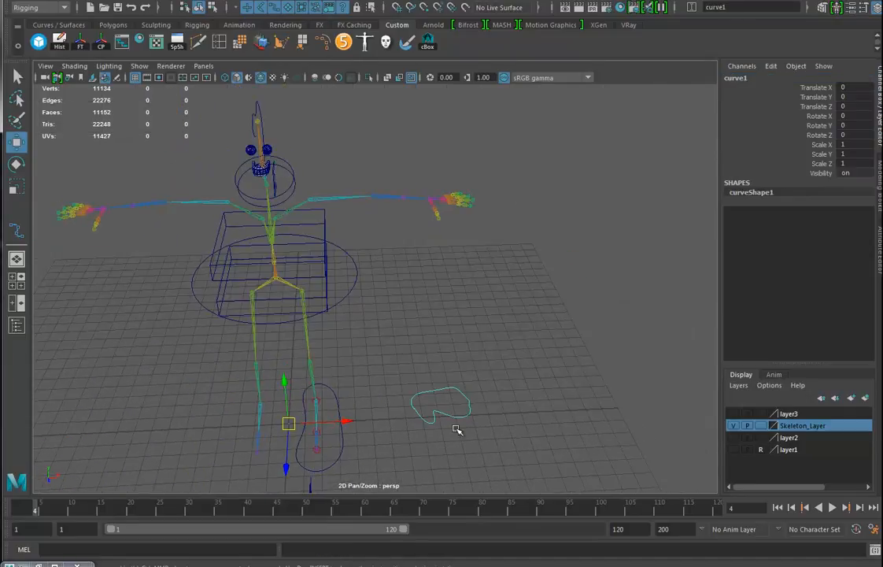
left_click_drag(285, 381, 548, 262)
middle_click(394, 289)
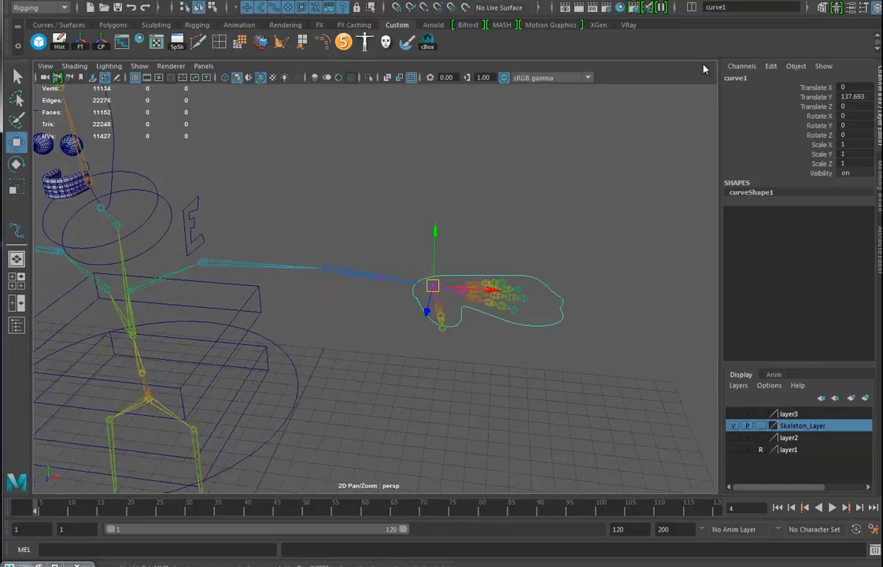
- Rename the hand outline curve to Hand_Ctrl and freeze its transformations
double_click(739, 78)
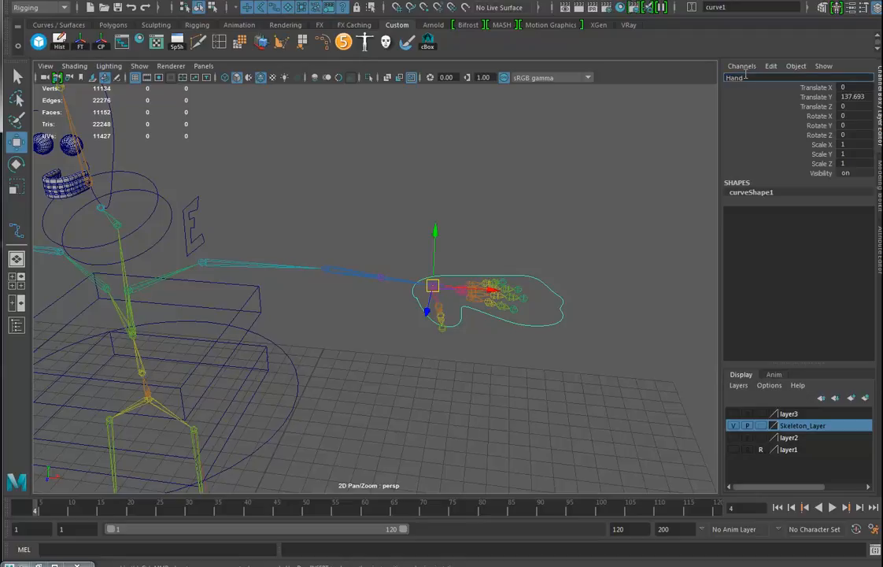
type("Hand_Ctrl")
key("Return")
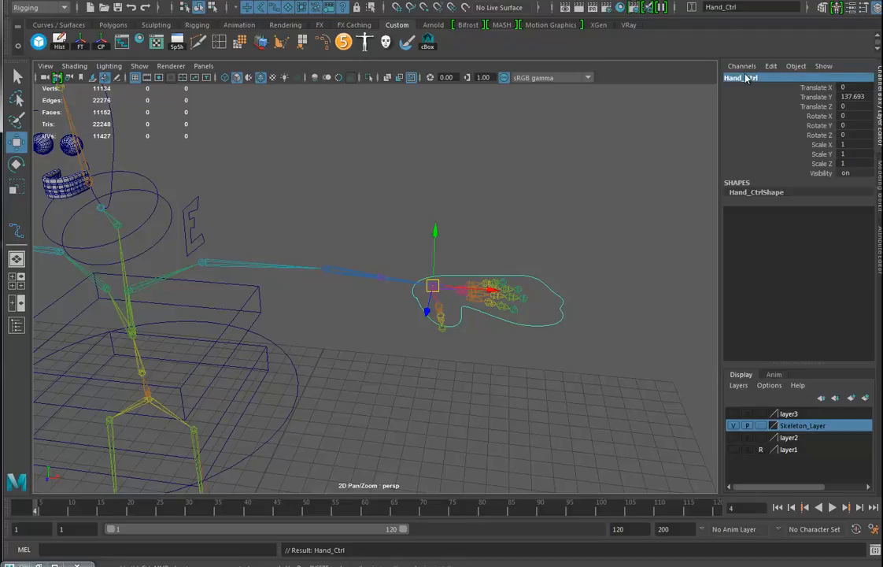
left_click_drag(541, 412, 511, 380, "alt")
left_click(80, 41)
- Center the pivot of Elbow_Ctrl and snap the control into line with the left elbow joint
mouse_move(307, 262)
left_mouse_down("alt")
mouse_move(304, 254)
mouse_move(323, 262)
left_mouse_up("alt")
left_click(241, 203)
left_click_drag(300, 226, 322, 223, "alt")
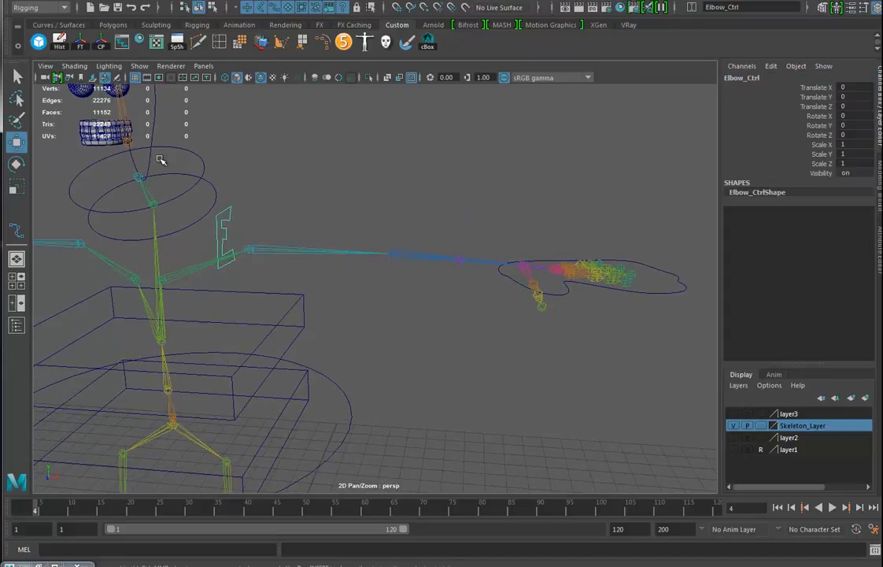
left_click(103, 44)
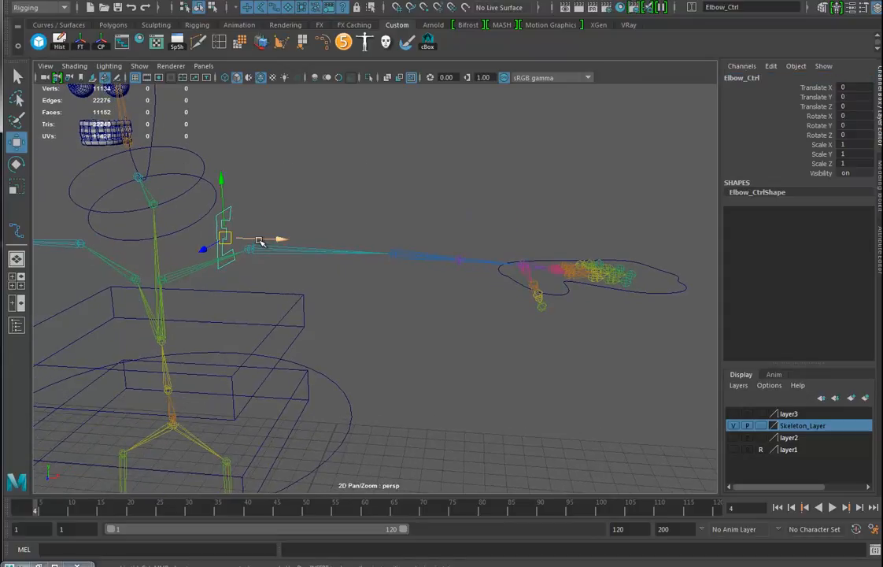
left_click_drag(260, 240, 396, 252)
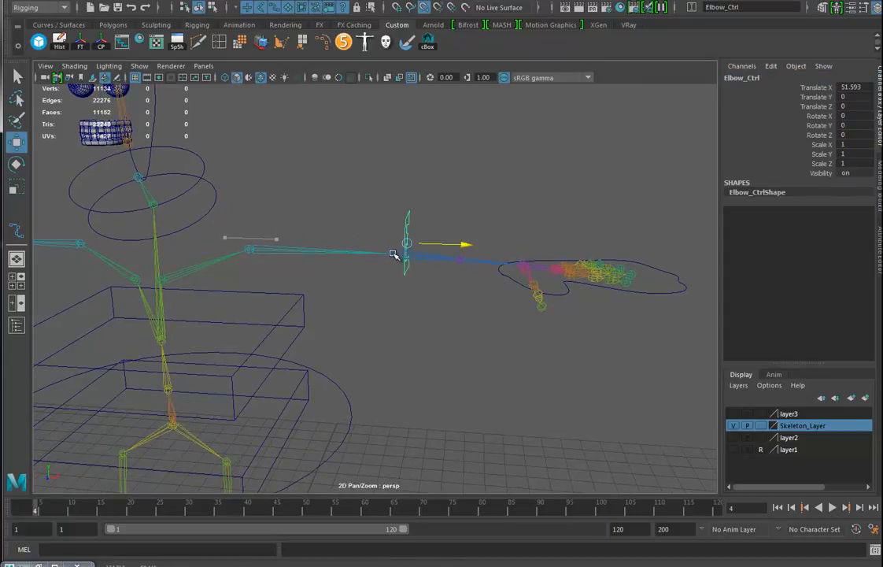
left_click_drag(451, 290, 424, 291, "alt")
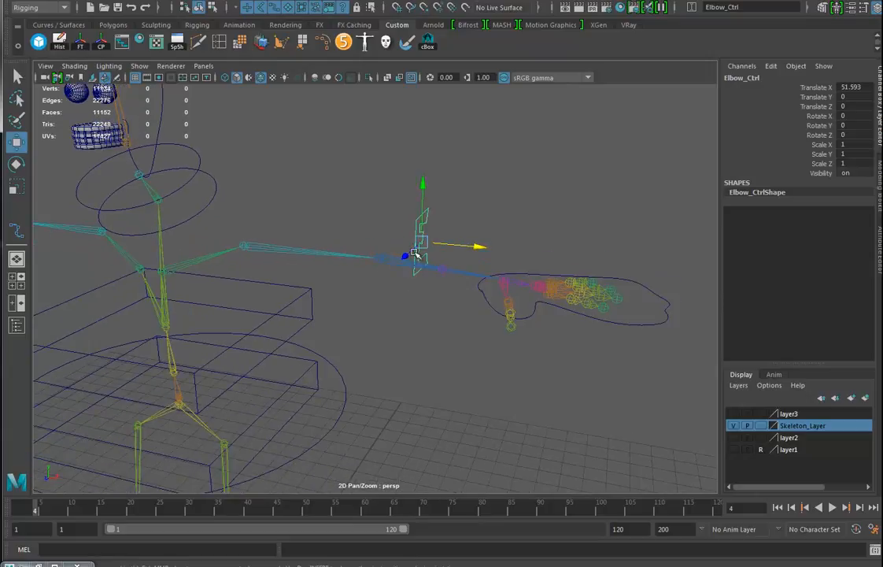
key("v")
middle_click_drag(385, 259, 381, 261)
key("v")
- Move Elbow_Ctrl farther back behind the left elbow and freeze its transformations
left_click_drag(419, 243, 307, 238)
left_click(81, 43)
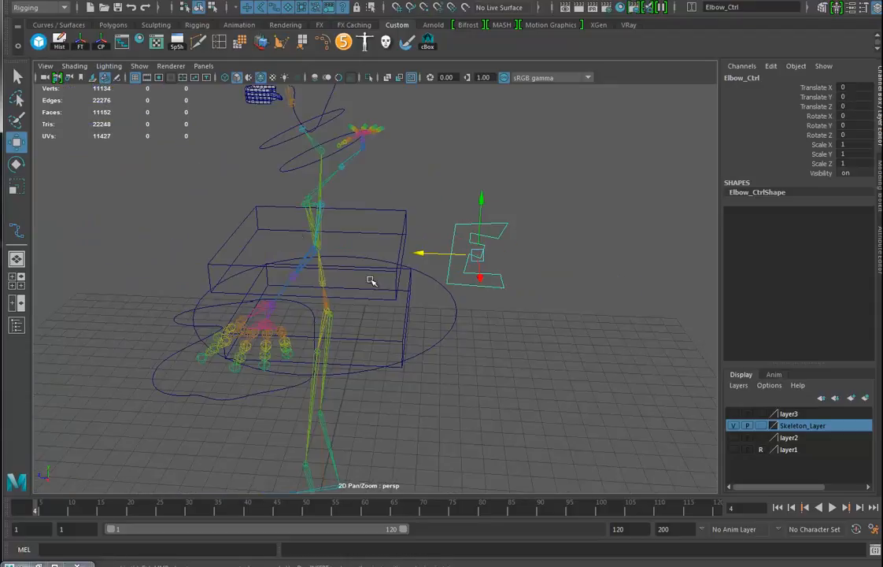
left_click_drag(416, 255, 445, 253)
left_click(79, 42)
left_click_drag(330, 299, 416, 226, "alt")
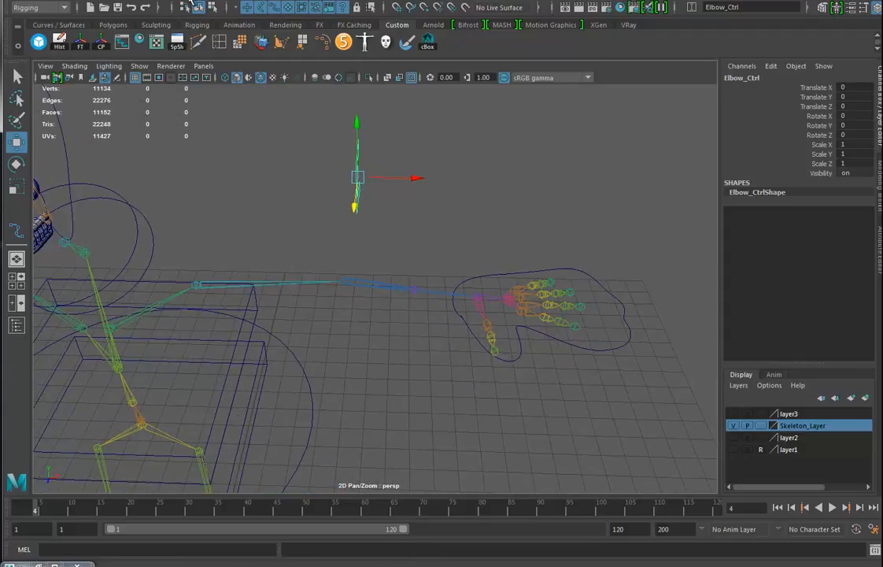
- Create an IK handle running from the left shoulder joint to the left wrist joint
left_click(222, 2)
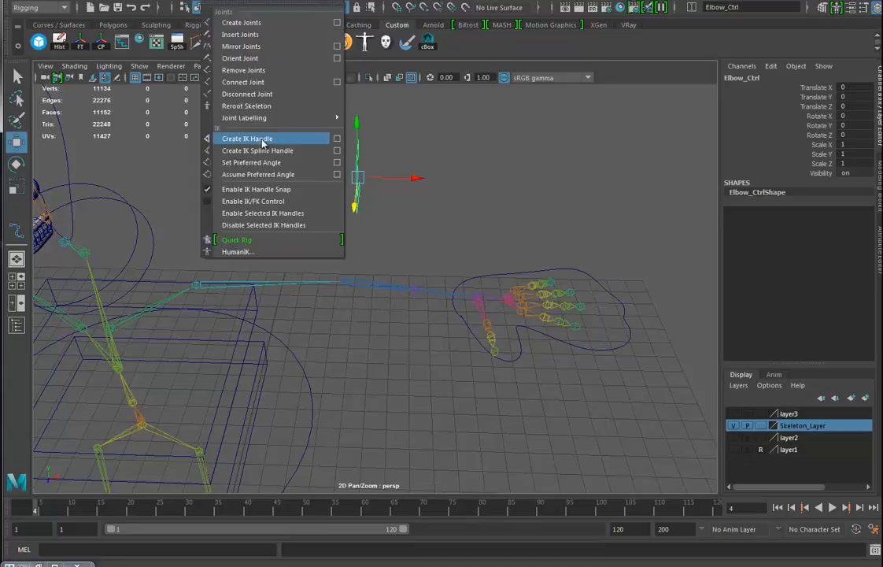
left_click(272, 140)
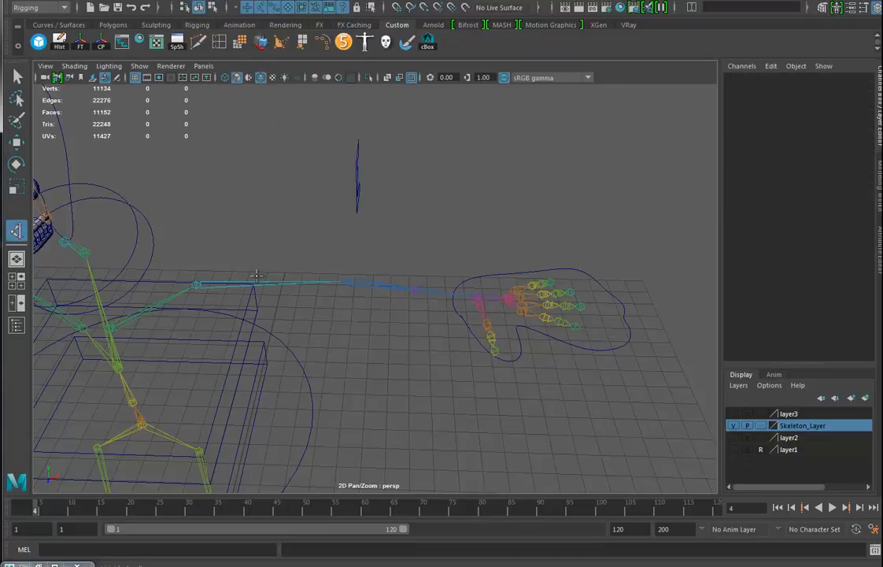
left_click(196, 285)
left_click(477, 298)
key("w")
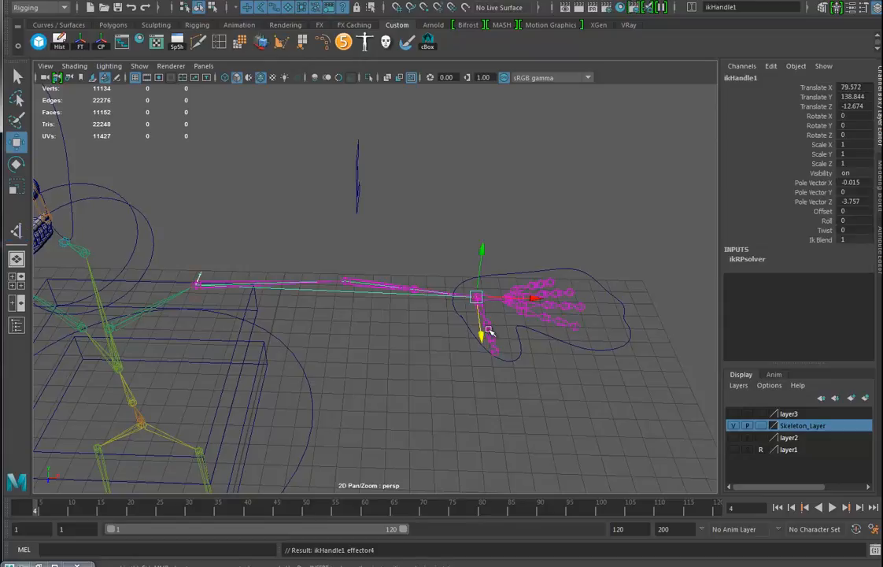
- Create a second IK handle from the L_Wrist joint to the hand joint at the base of the fingers
left_click_drag(462, 349, 401, 326, "alt")
key("y")
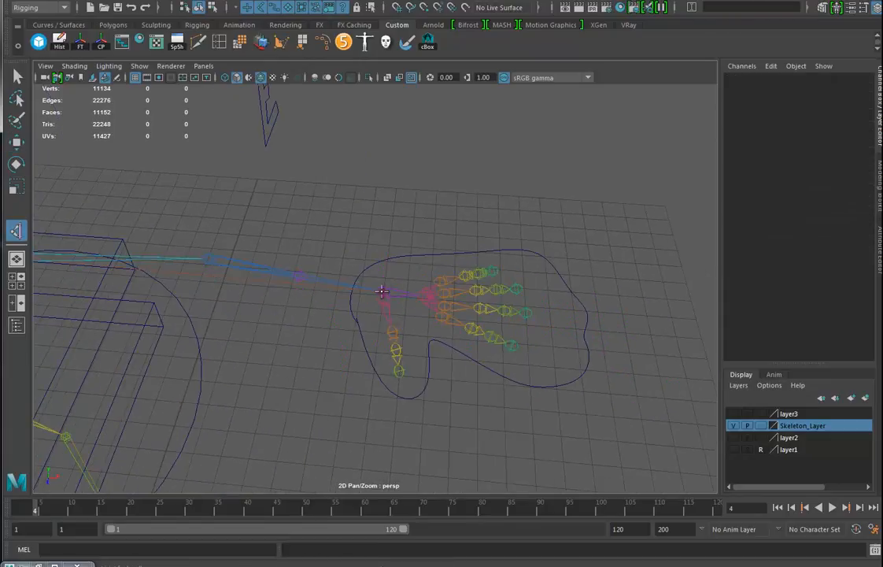
left_click(384, 290)
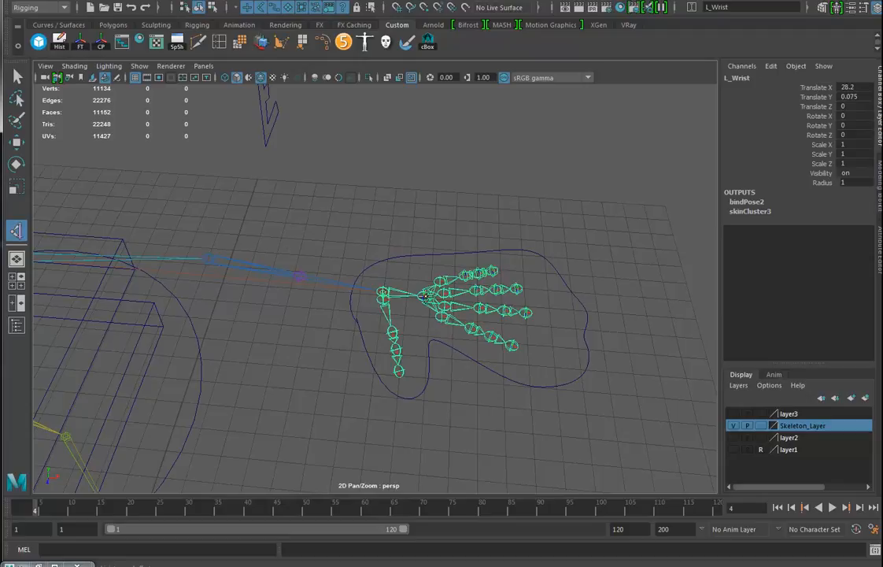
left_click(426, 296)
middle_click_drag(408, 332, 445, 328, "alt")
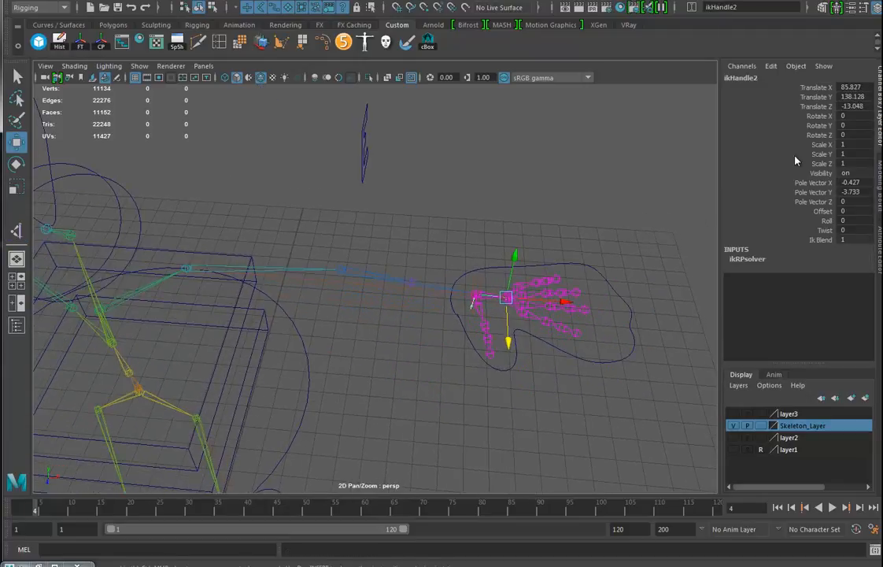
- Rename the wrist-to-hand IK handle to Wrist_IK
left_click(752, 79)
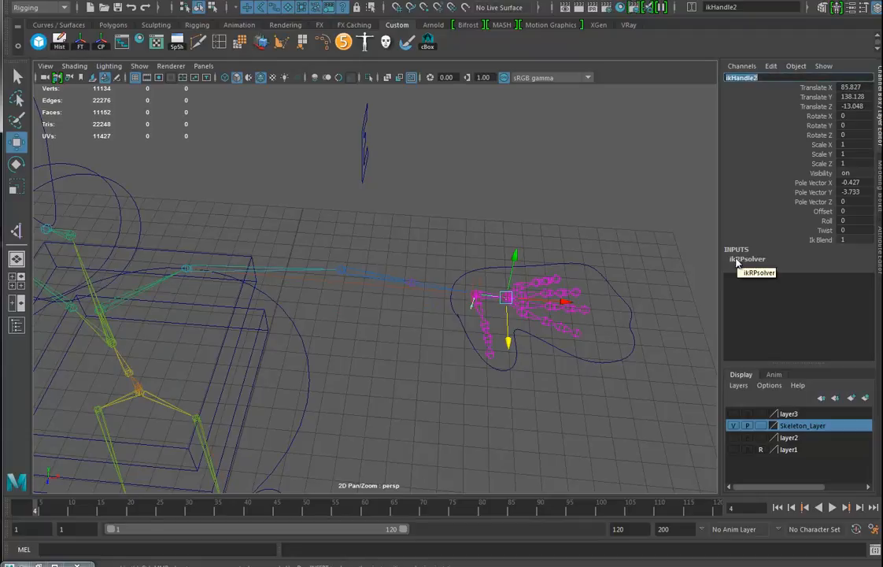
type("Wrist_IK")
key("Return")
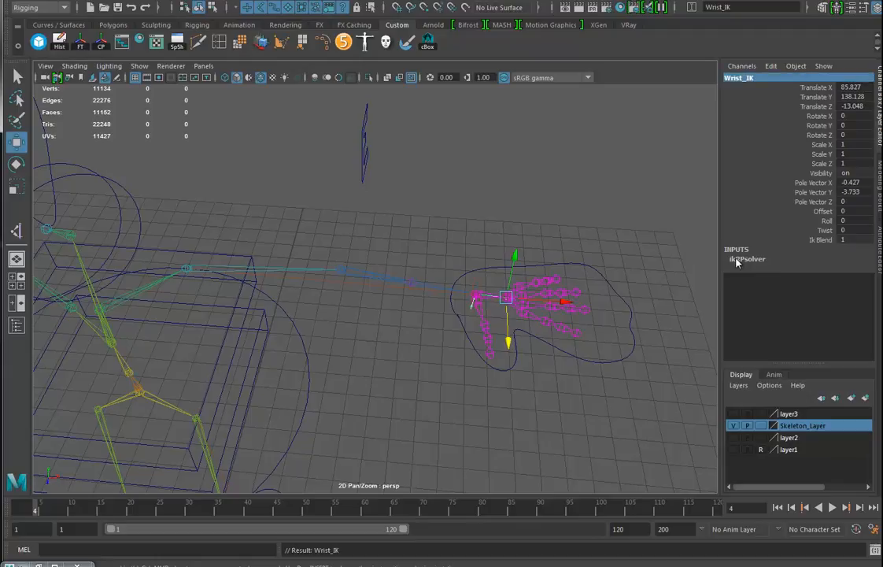
- Rename the shoulder-to-wrist IK handle to Arm_IK
left_click(475, 296)
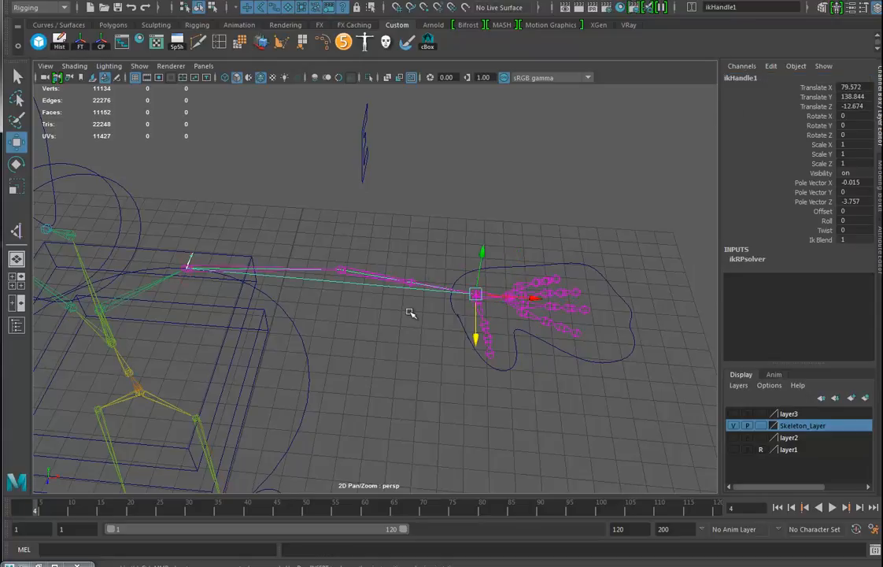
double_click(752, 79)
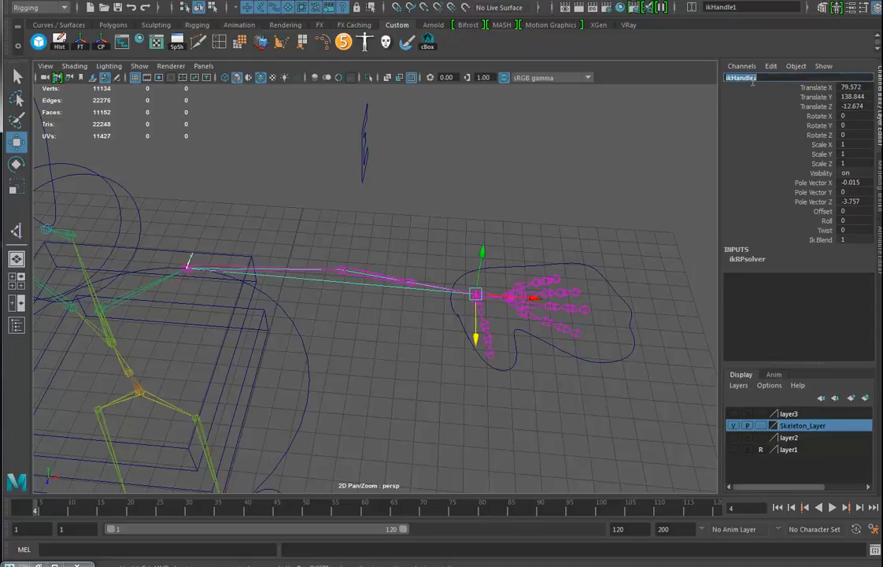
type("Arm_IK")
key("Return")
left_click_drag(411, 296, 425, 313, "alt")
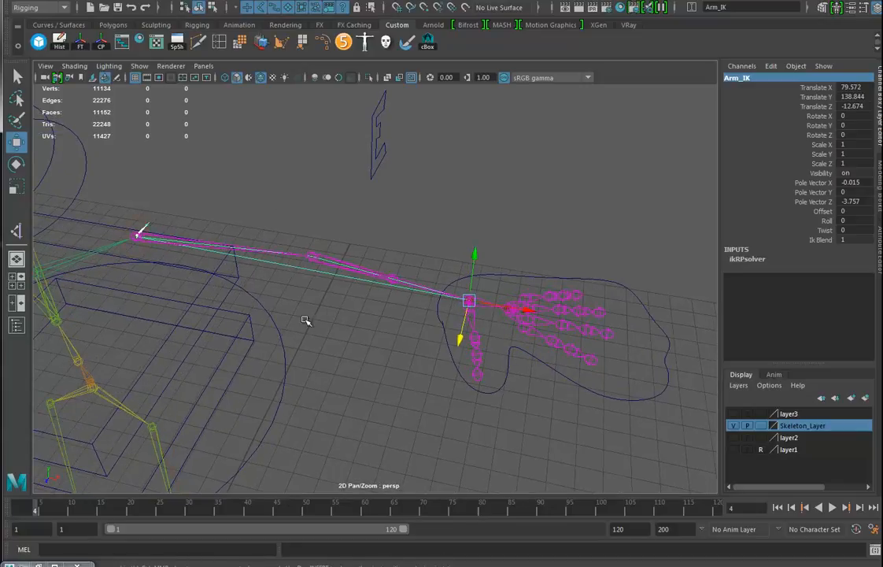
- Bring up the Hypergraph Hierarchy, place it beside the arm and frame the Arm_IK node
left_click(38, 564)
left_click_drag(169, 135, 530, 86)
left_click_drag(429, 285, 551, 288, "alt")
right_click_drag(552, 288, 449, 281, "alt")
left_click_drag(448, 282, 491, 297, "alt")
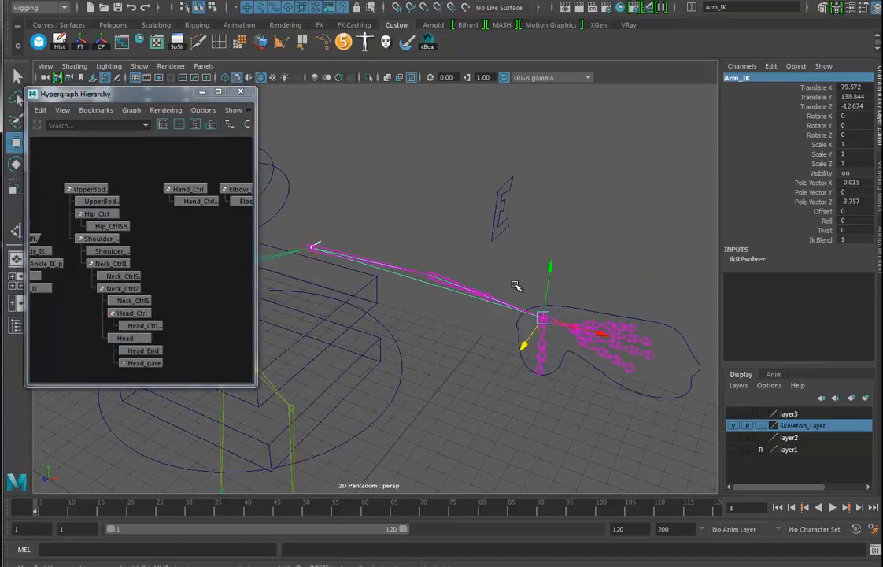
key("f")
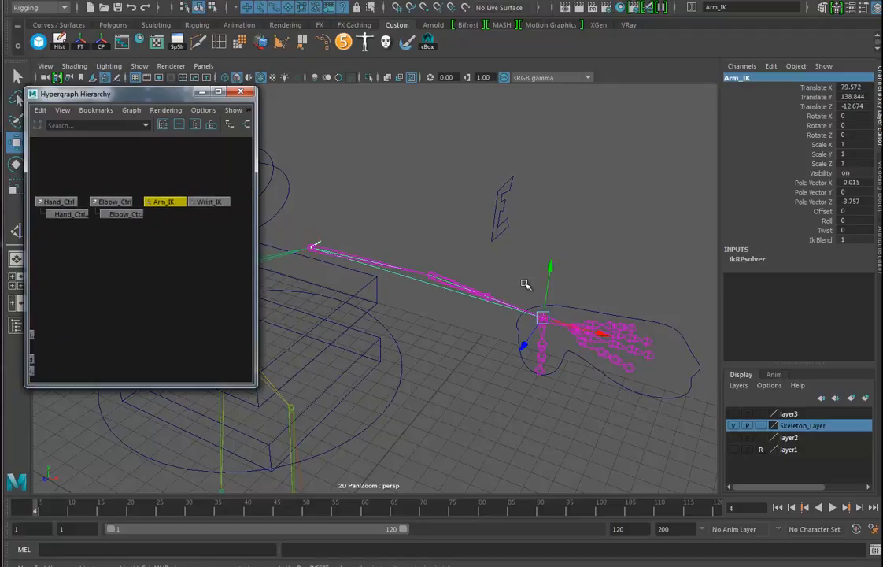
- Try to apply a pole vector constraint with Arm_IK selected first and Elbow_Ctrl last
left_click(511, 232)
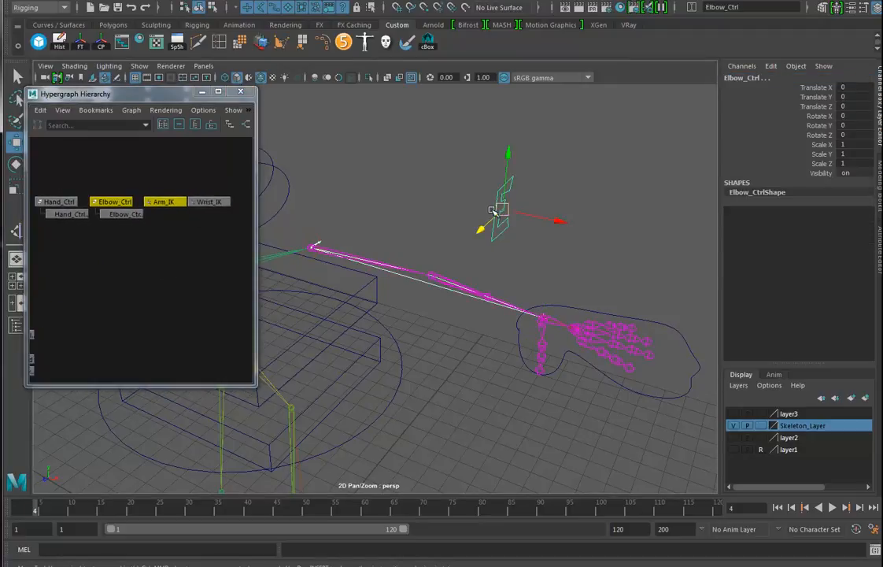
left_click(248, 3)
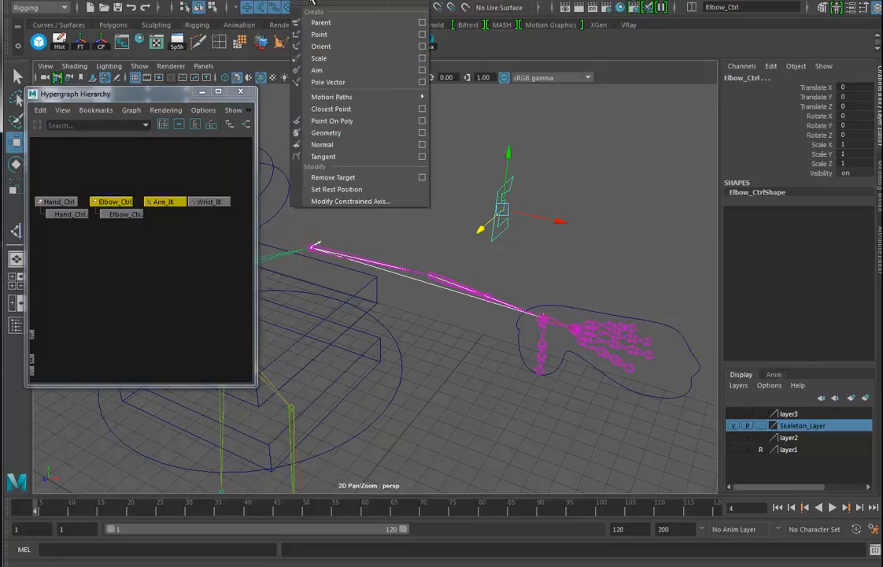
left_click(283, 81)
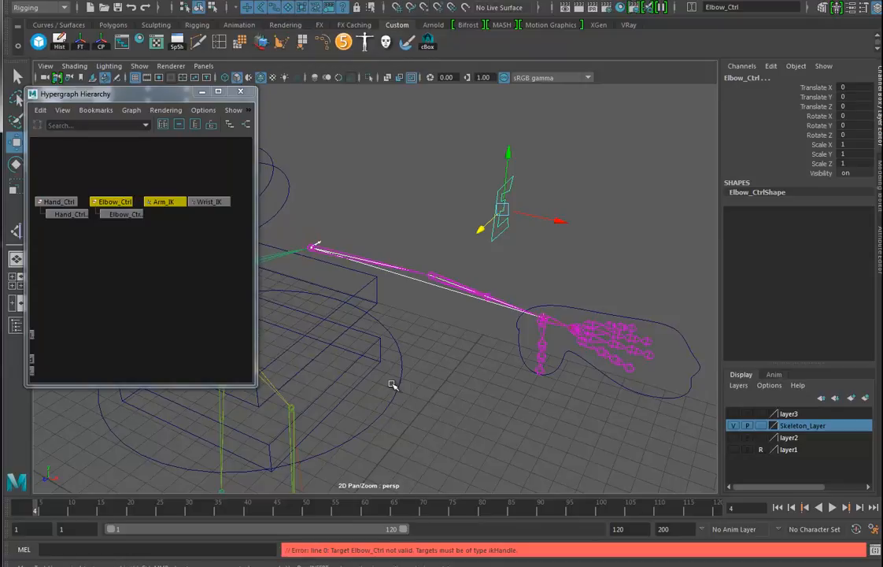
- Select Elbow_Ctrl followed by Arm_IK and apply a pole vector constraint so the elbow control steers the arm
left_click_drag(465, 181, 548, 329)
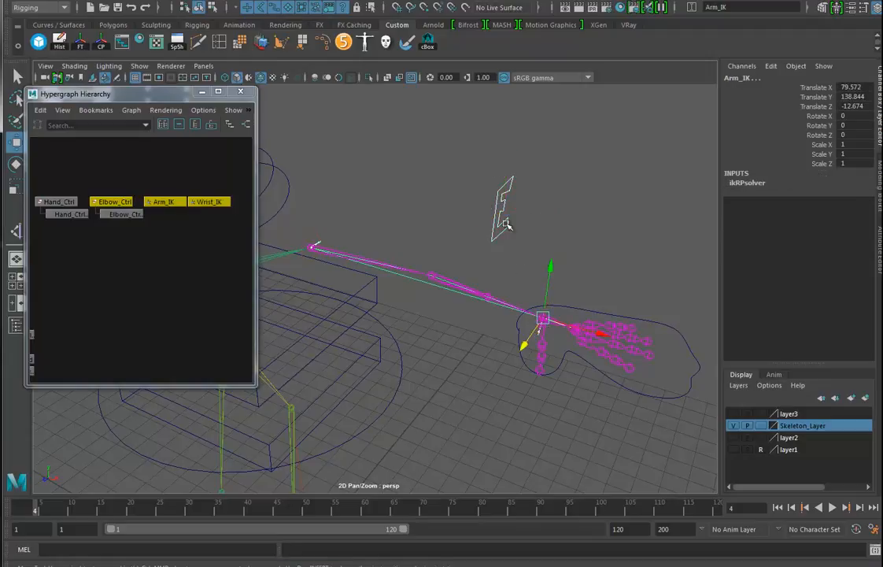
left_click_drag(470, 182, 506, 214)
left_click_drag(494, 270, 463, 339, "shift")
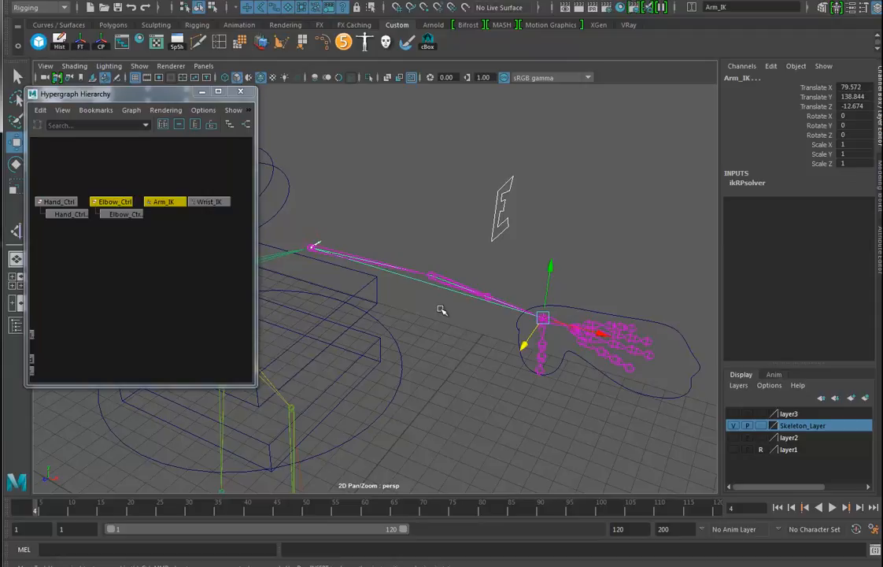
key("g")
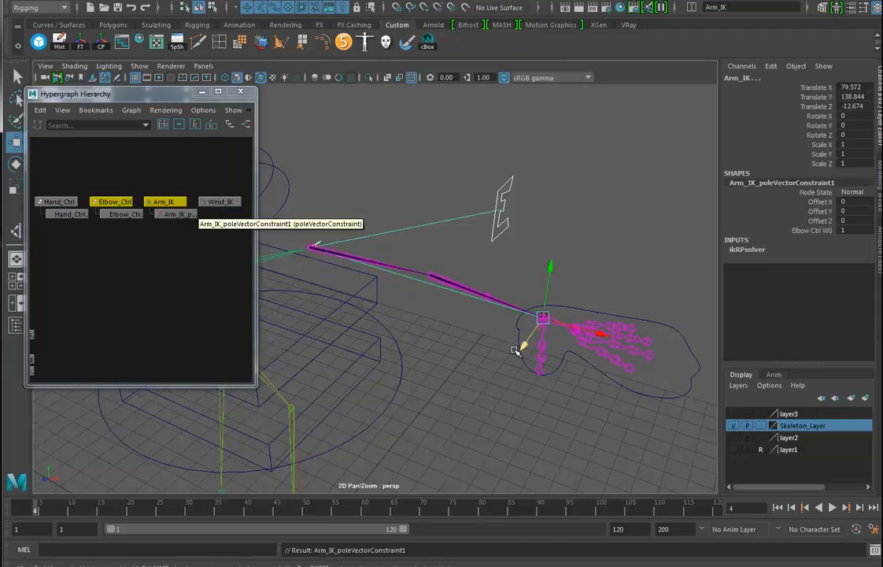
- Test the pole vector by moving Elbow_Ctrl, and undo the move
left_click(504, 194)
left_click_drag(509, 155, 503, 209)
key("ctrl+z")
- Parent Wrist_IK under Arm_IK in the Hypergraph Hierarchy
left_click_drag(532, 390, 555, 386, "alt")
middle_click_drag(220, 204, 174, 213)
right_click_drag(177, 290, 190, 295, "alt")
middle_click_drag(190, 295, 176, 313, "alt")
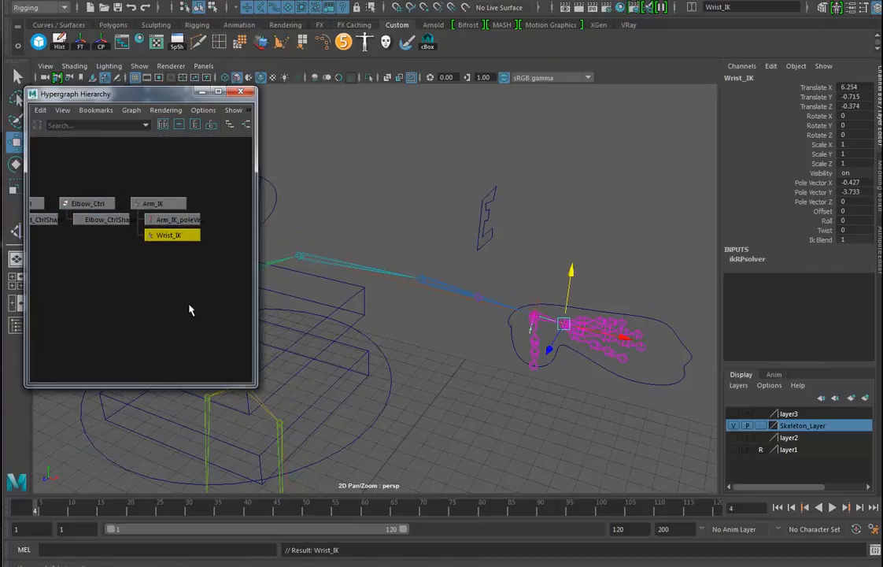
- Test the arm by moving and rotating Arm_IK, and undo these transformations
left_click(162, 204)
left_click_drag(543, 317, 410, 293)
key("e")
key("ctrl+z")
key("ctrl+z")
key("ctrl+z")
key("ctrl+z")
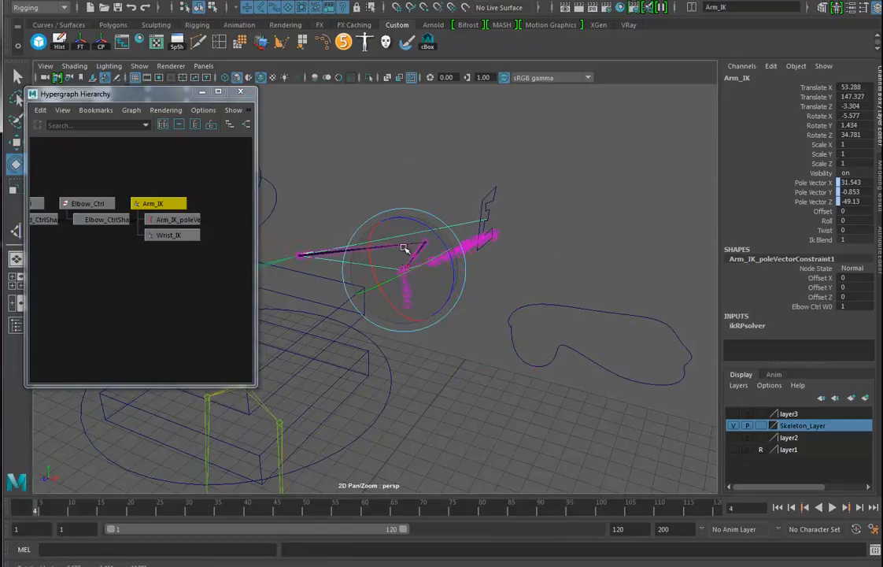
key("ctrl+z")
- Select Hand_Ctrl followed by Arm_IK and apply a parent constraint so the hand control drives the IK handle
left_click_drag(545, 328, 461, 322, "alt")
left_click_drag(547, 319, 532, 256, "alt")
mouse_move(451, 371)
left_mouse_down("alt")
mouse_move(478, 371)
mouse_move(444, 355)
left_mouse_up("alt")
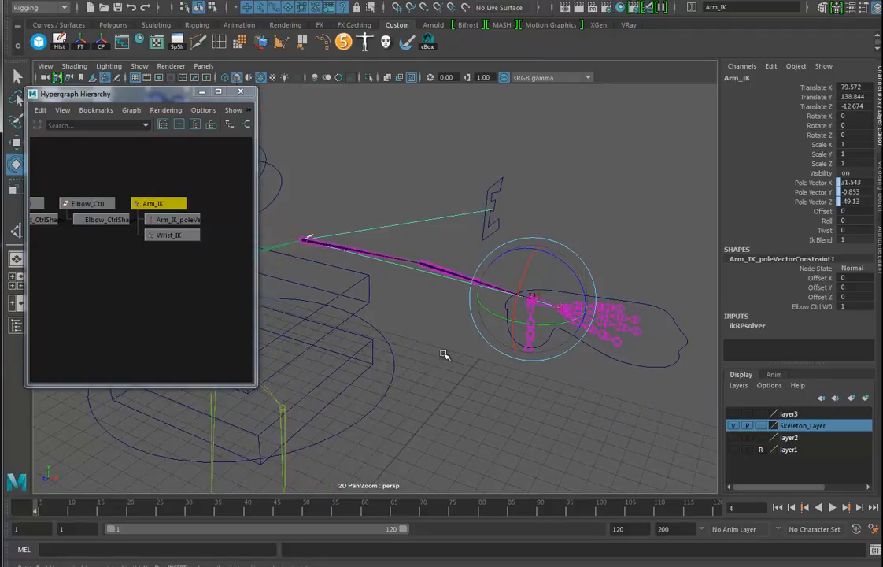
left_click(639, 351)
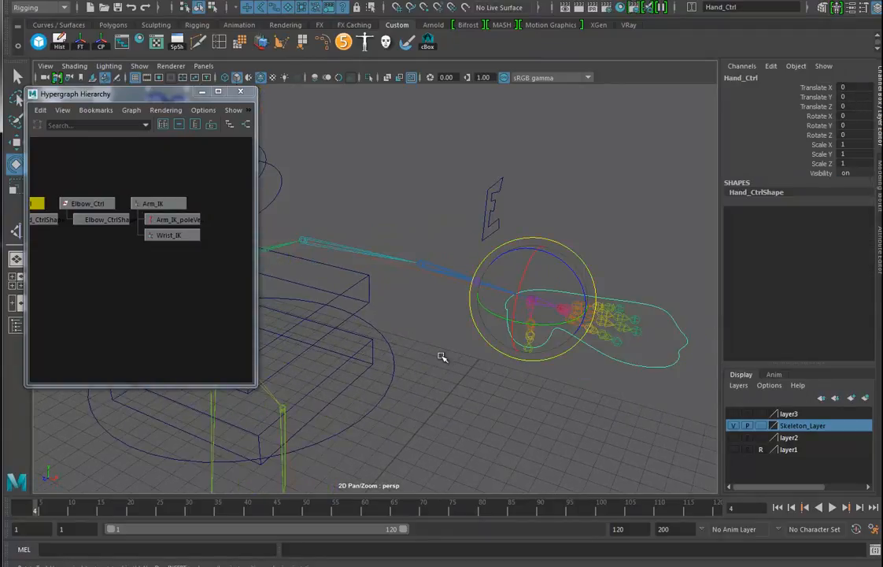
middle_click_drag(155, 286, 184, 296, "alt")
left_click(188, 204)
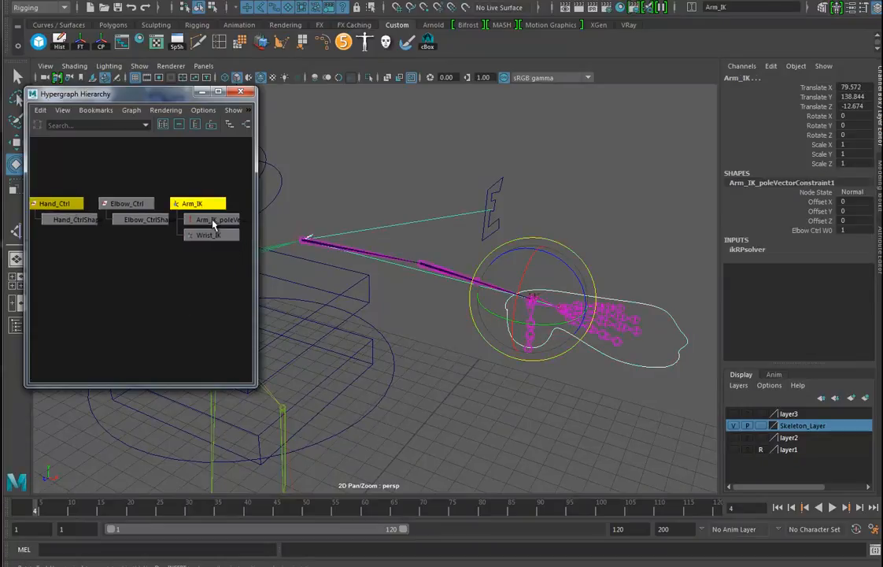
left_click(264, 2)
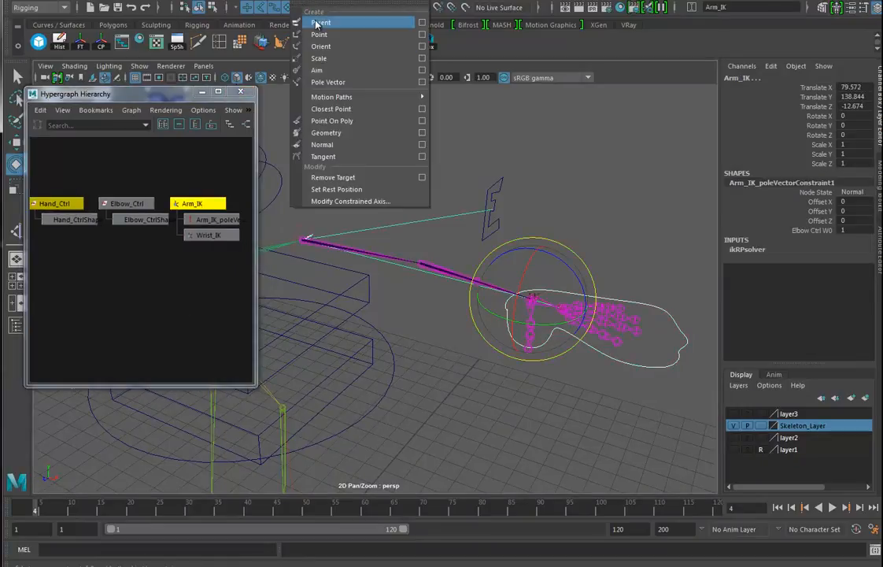
left_click(315, 21)
- Test the parent constraint by moving and rotating Hand_Ctrl, and undo the transformations
left_click_drag(414, 164, 423, 280, "alt")
left_click(511, 305)
key("w")
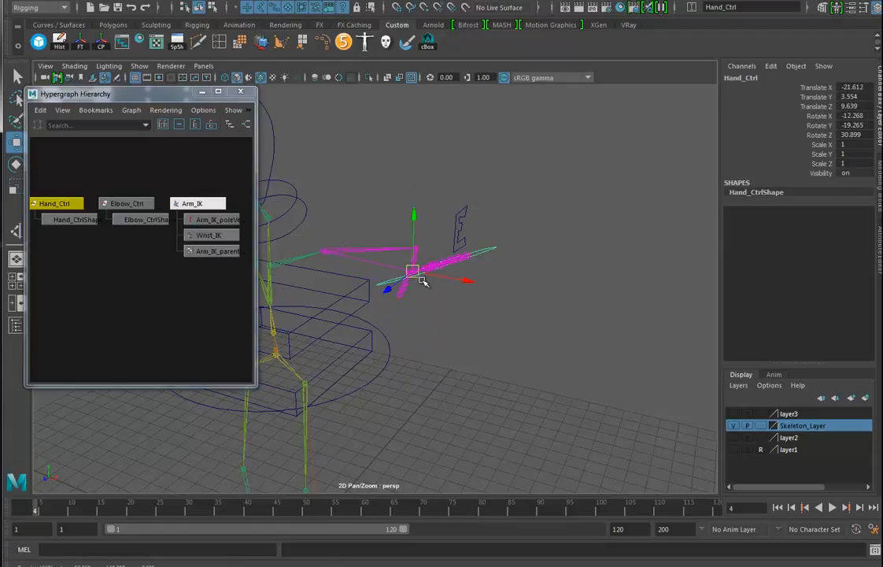
key("ctrl+z")
key("ctrl+z")
- Parent Elbow_Ctrl under Shoulder_Ctrl
left_click_drag(575, 336, 615, 321, "alt")
left_click(557, 261)
left_click_drag(557, 261, 605, 280, "alt")
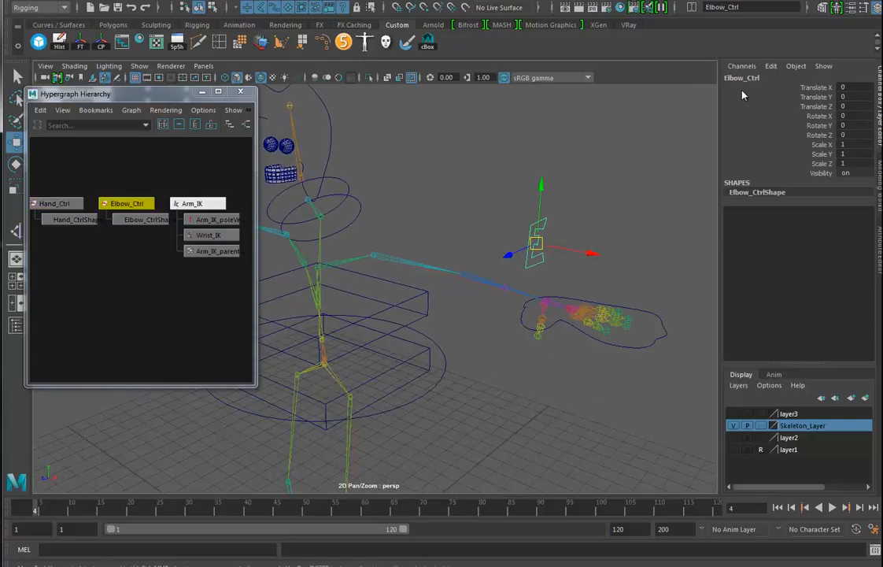
left_click(424, 292)
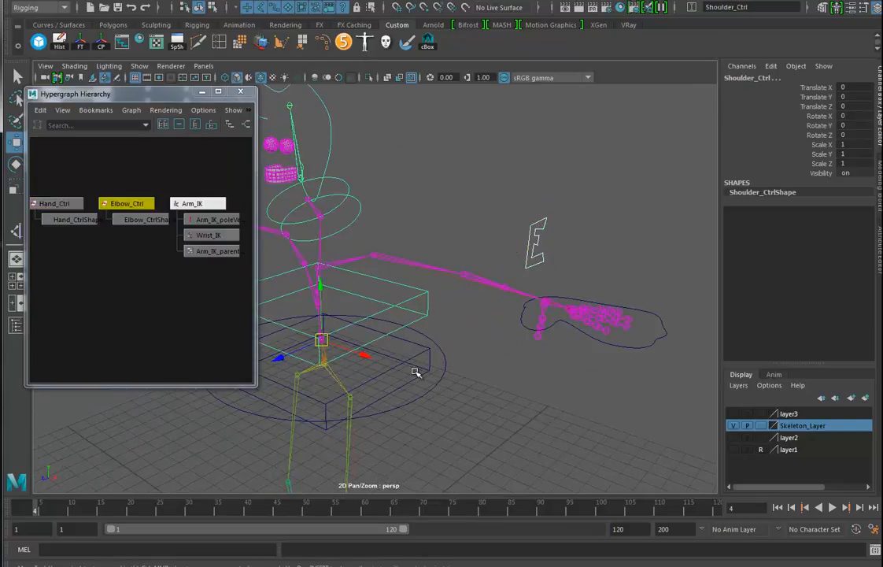
key("p")
- Parent Hand_Ctrl under Shoulder_Ctrl
left_click_drag(400, 359, 469, 347, "alt")
left_click(676, 294)
left_click_drag(563, 357, 558, 353, "alt")
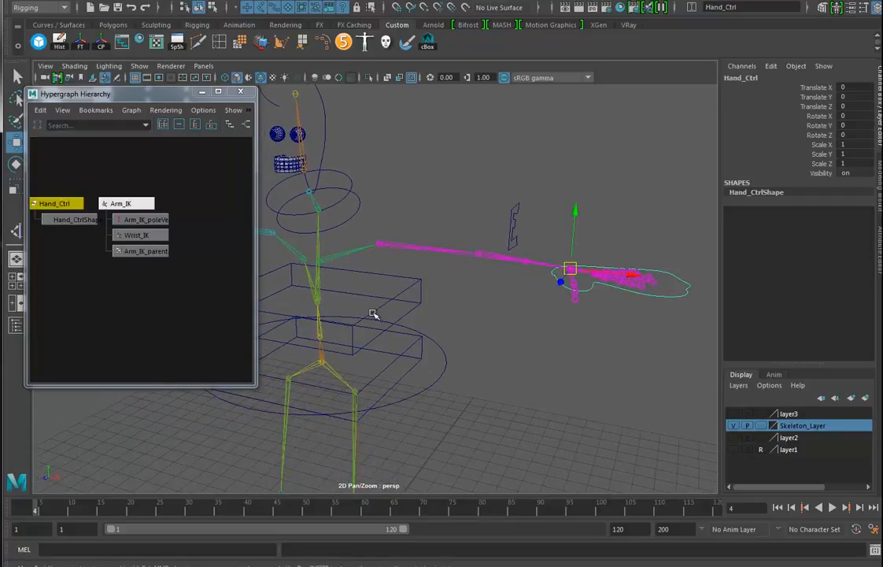
left_click(415, 277)
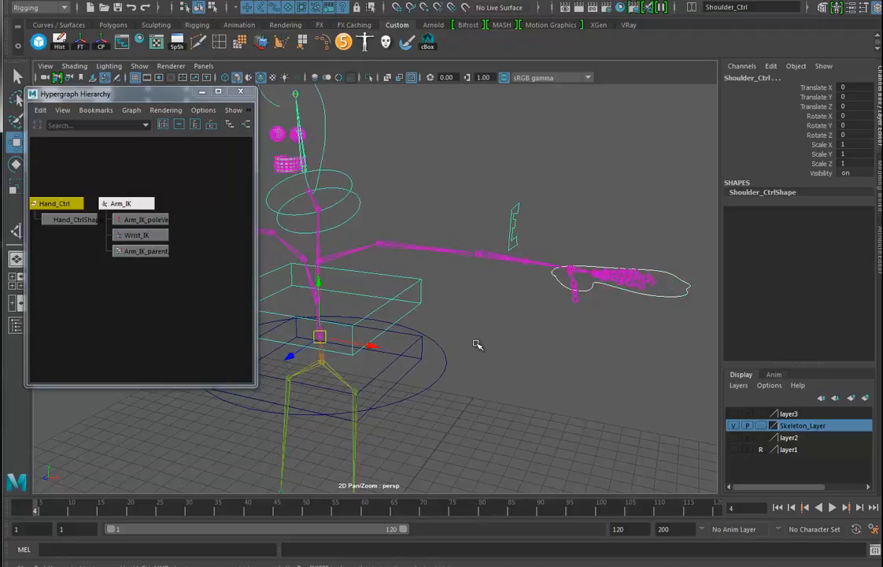
key("p")
- Test the control hierarchy by moving the large circular control around the waist, and undo the move
left_click_drag(517, 357, 478, 313, "alt")
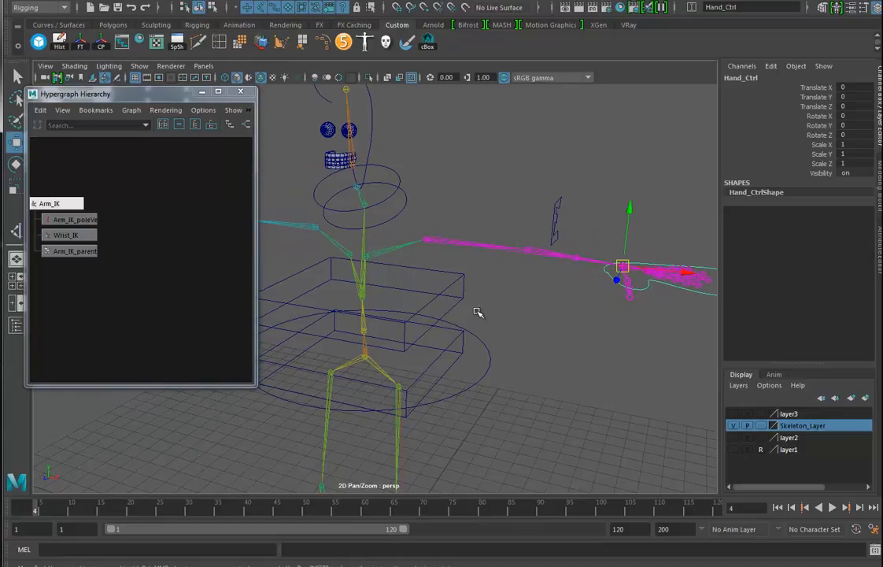
left_click(485, 367)
right_click_drag(483, 366, 402, 374, "alt")
middle_click_drag(402, 375, 457, 344, "alt")
left_click_drag(410, 332, 387, 378)
key("ctrl+z")
- Select Hand_Ctrl, zoom in on the left hand and turn on the visibility of layer3
mouse_move(491, 406)
left_mouse_down("alt")
mouse_move(466, 409)
mouse_move(491, 404)
left_mouse_up("alt")
right_click_drag(492, 404, 509, 402, "alt")
middle_click_drag(509, 402, 464, 404, "alt")
left_click_drag(535, 379, 511, 389, "alt")
right_click_drag(511, 389, 595, 403, "alt")
middle_click_drag(594, 403, 499, 404, "alt")
left_click_drag(499, 405, 532, 392, "alt")
right_click_drag(532, 392, 558, 396, "alt")
middle_click_drag(557, 396, 419, 397, "alt")
left_click(582, 293)
middle_click_drag(564, 360, 539, 369, "alt")
left_click_drag(538, 369, 510, 374, "alt")
right_click_drag(510, 374, 634, 371, "alt")
middle_click_drag(634, 371, 579, 325, "alt")
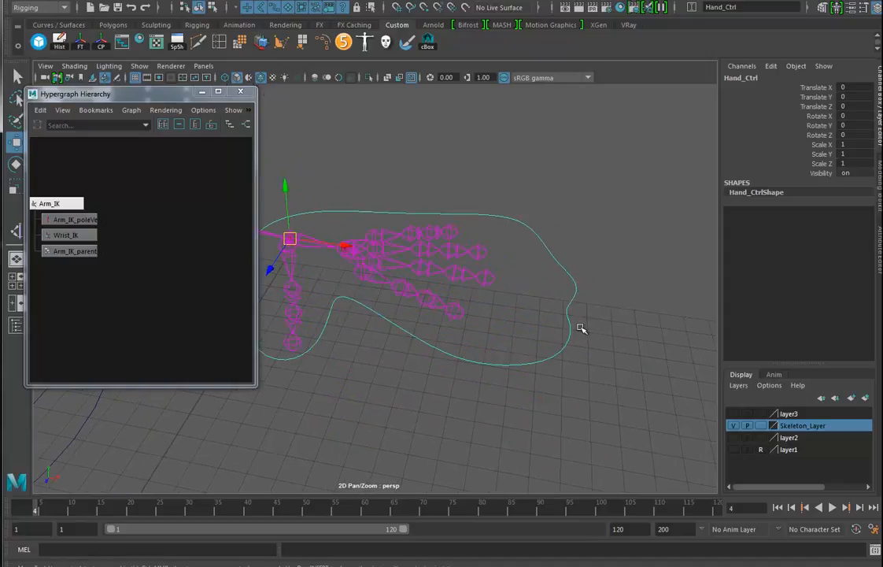
left_click(733, 414)
scroll(542, 381, "up", 6)
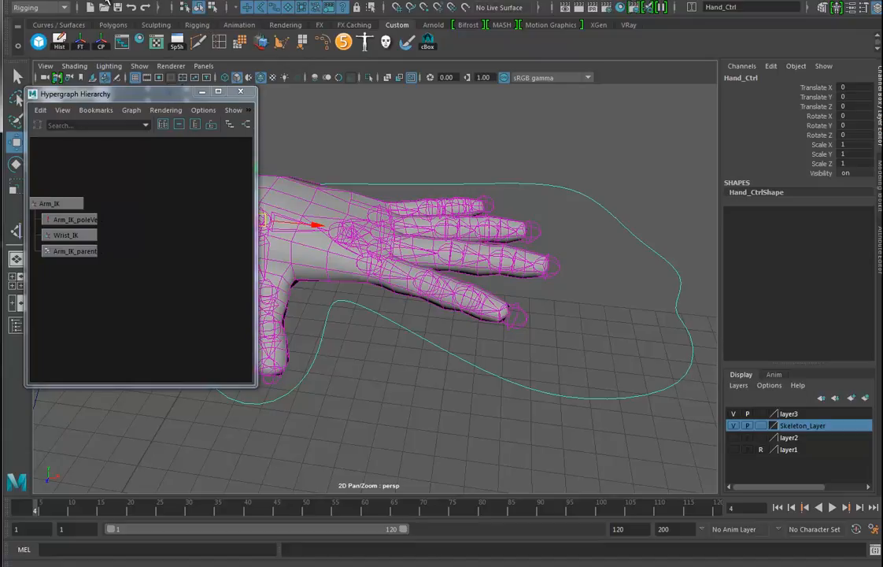
- Add a keyable float attribute named Index to Hand_Ctrl with minimum -10, maximum 10 and default 0
left_click(65, 1)
mouse_move(116, 1)
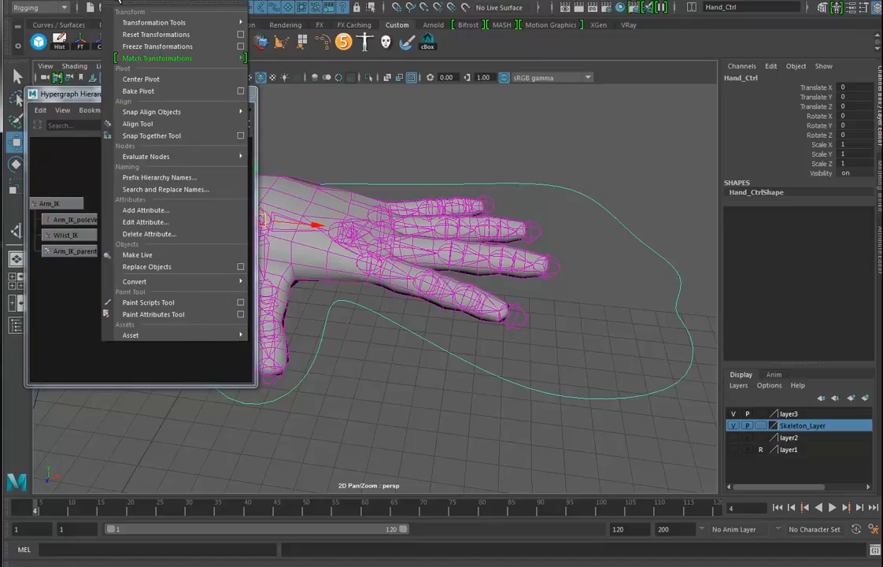
left_click(146, 211)
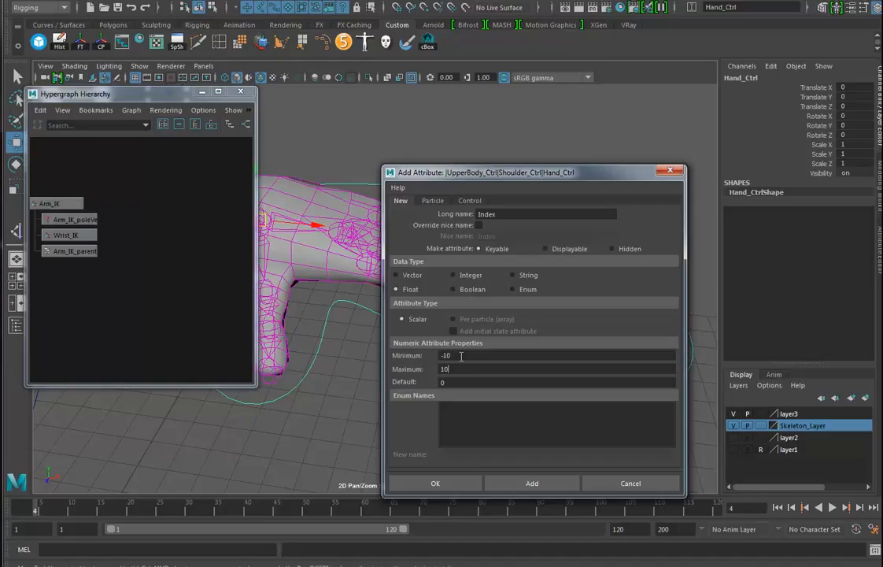
left_click(437, 485)
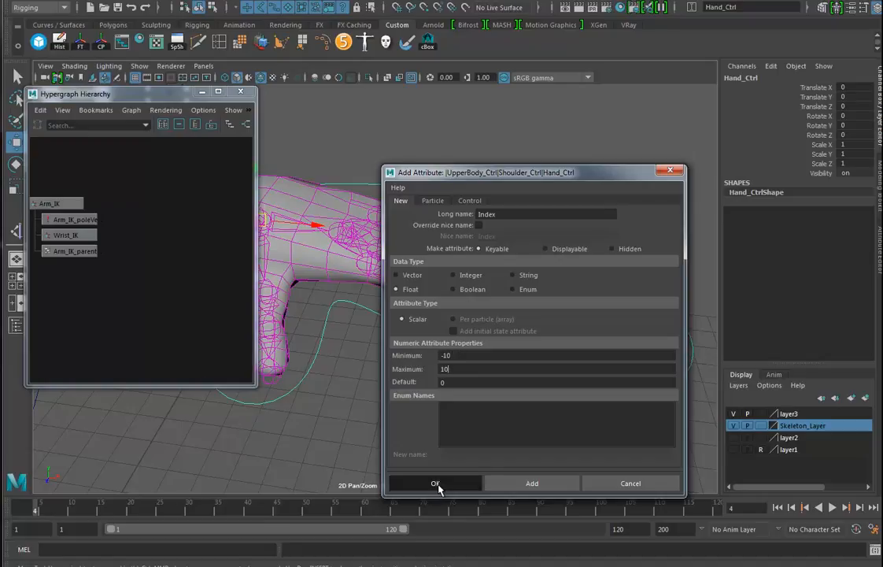
- Select the L_Index1, L_Index2 and L_Index3 joints and load their Rotate Y channel as driven in Set Driven Key
left_click_drag(520, 397, 522, 372, "alt")
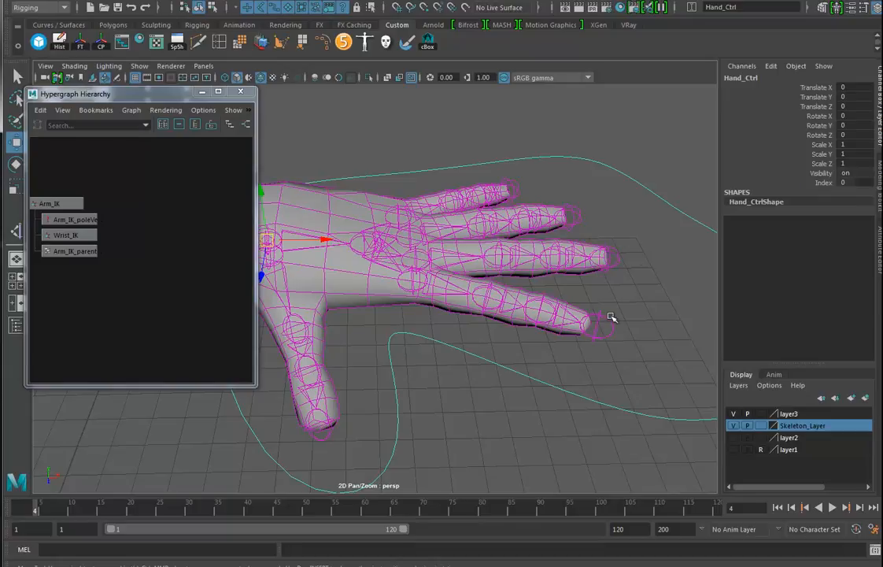
right_click_drag(528, 363, 488, 338, "alt")
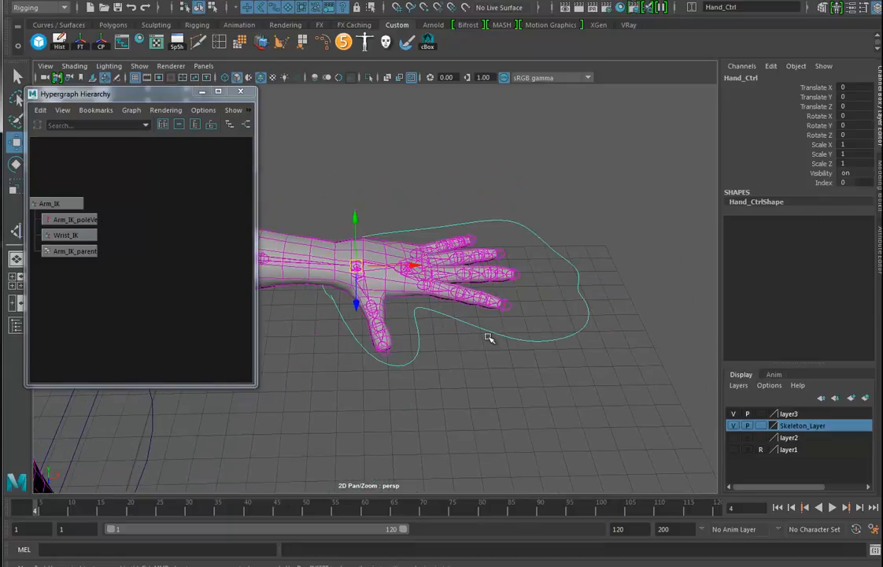
left_click_drag(523, 331, 558, 332, "alt")
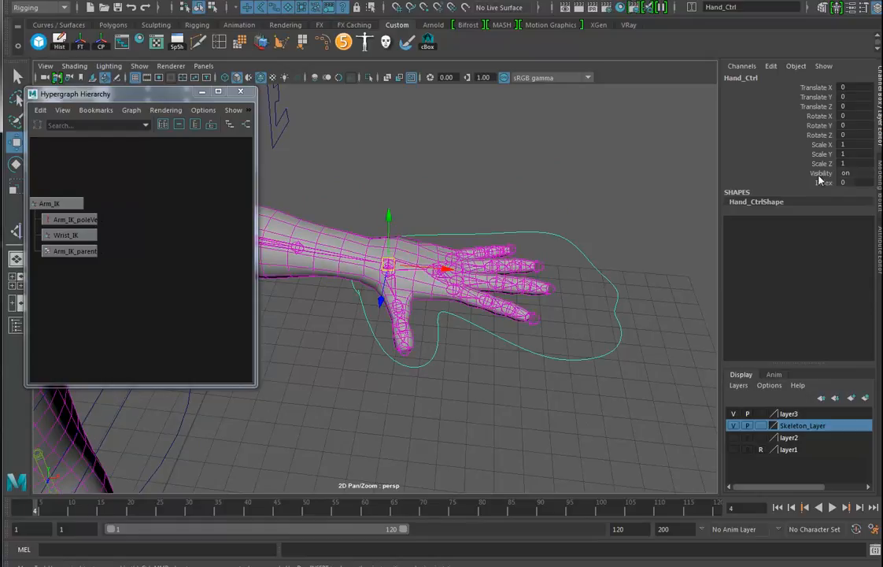
left_click_drag(487, 305, 532, 331, "alt")
left_click(492, 312)
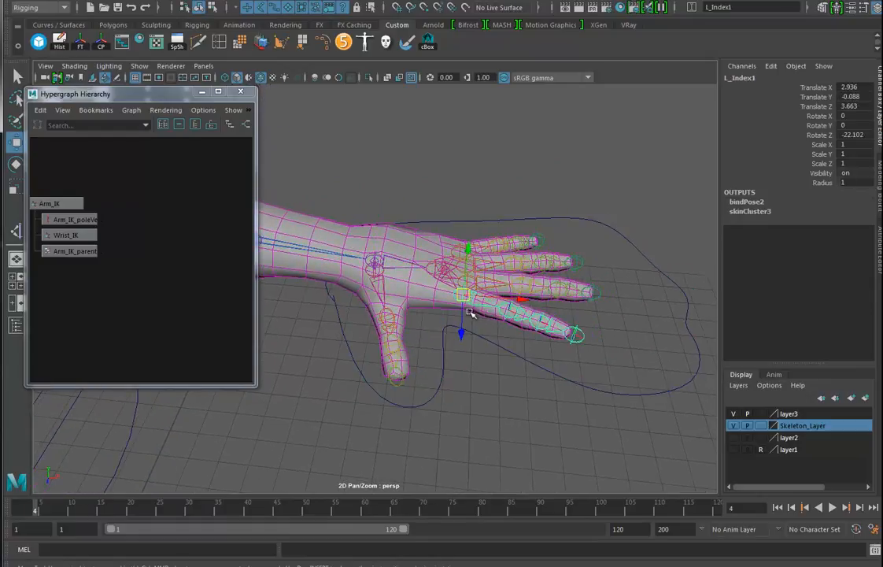
key("r")
left_click_drag(473, 311, 547, 349, "alt")
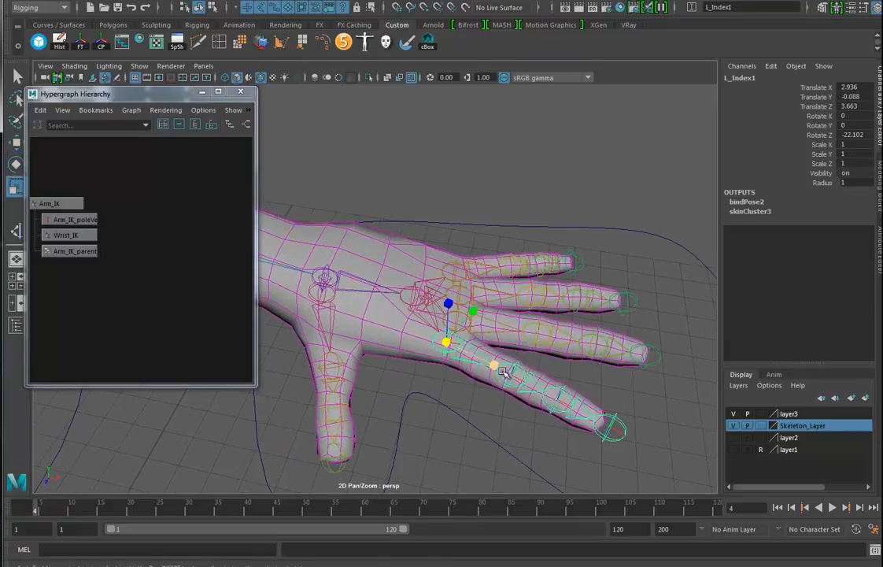
left_click(529, 388, "shift")
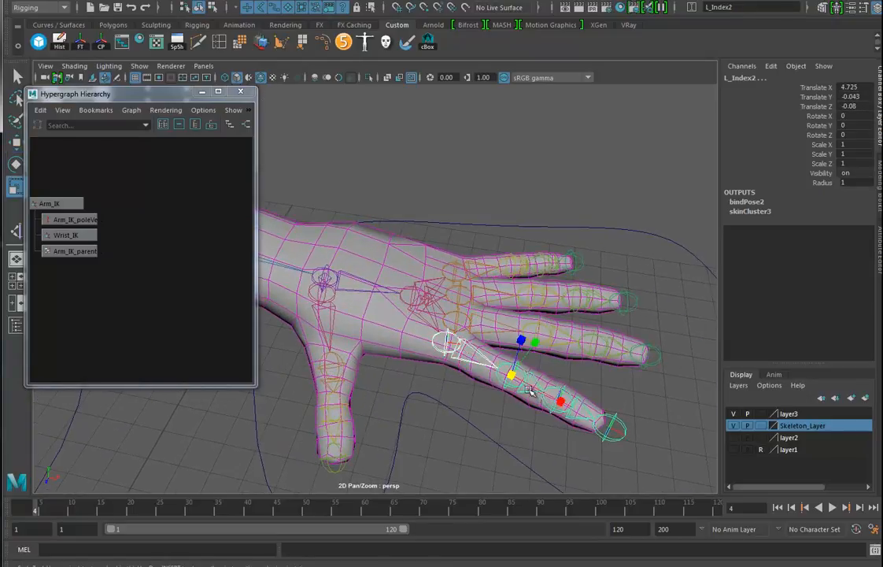
left_click(574, 409, "shift")
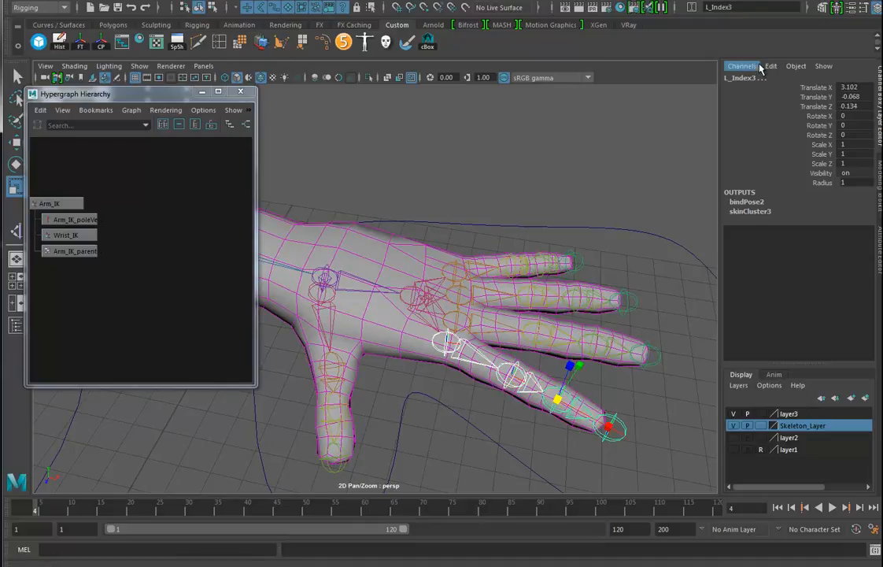
left_click(820, 127)
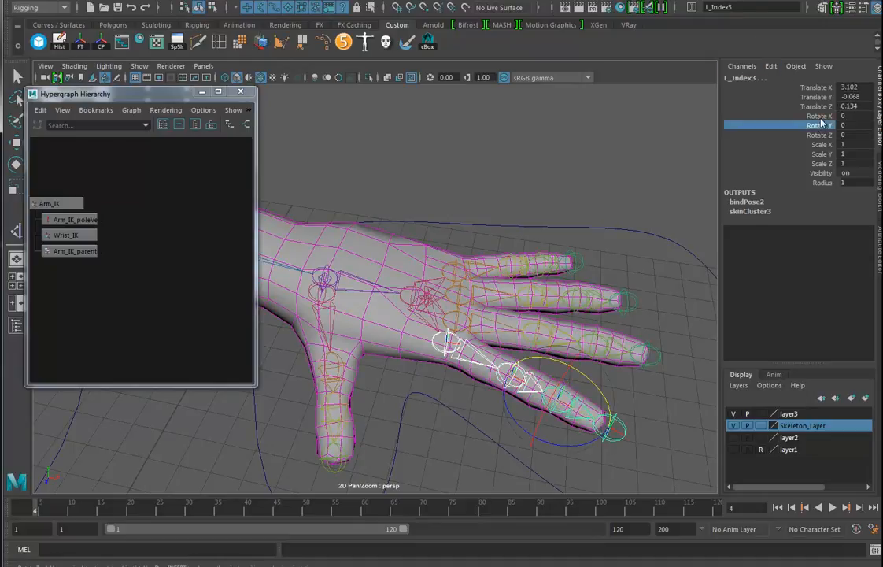
left_click(771, 66)
left_click(797, 90)
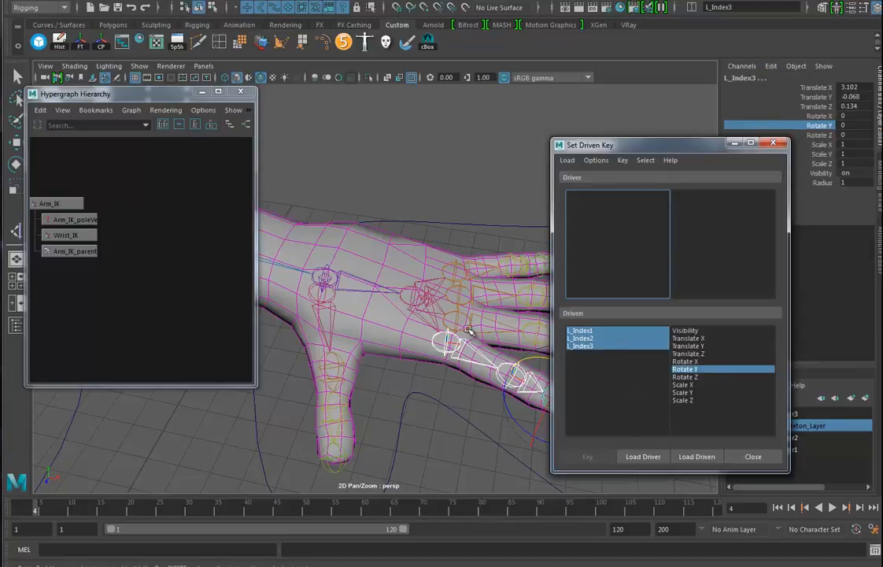
- Load Hand_Ctrl as driver, choose its Index attribute, and key the index joints' Rotate Y at Index 0
left_click(465, 224)
key("f")
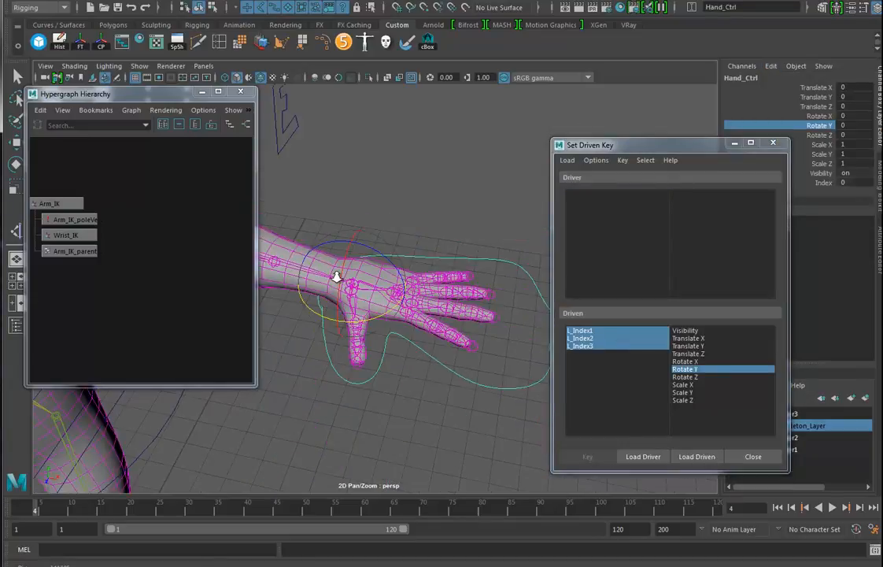
left_click(640, 457)
left_click(680, 273)
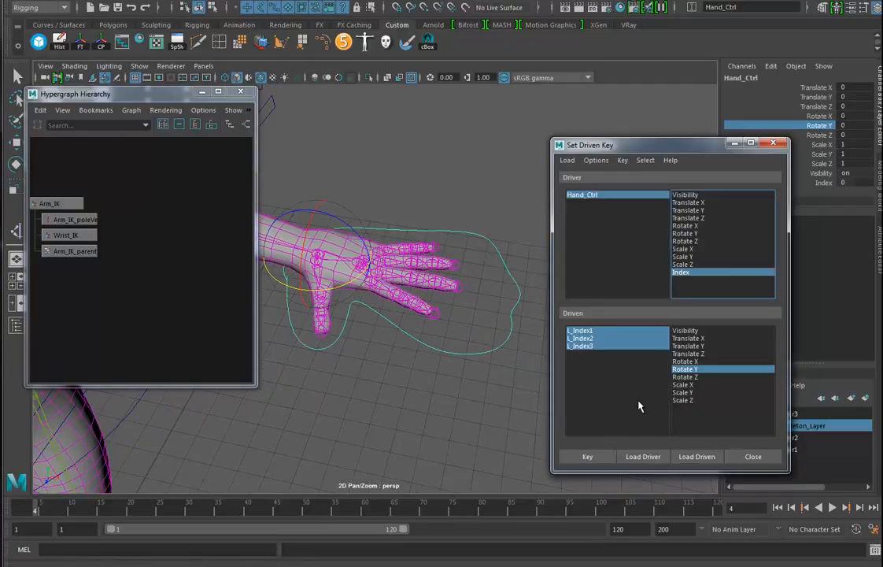
left_click(585, 456)
- Set Hand_Ctrl's Index to 10, select the three driven index joints and curl them together about 83 degrees in Rotate Y
left_click_drag(414, 297, 442, 303, "alt")
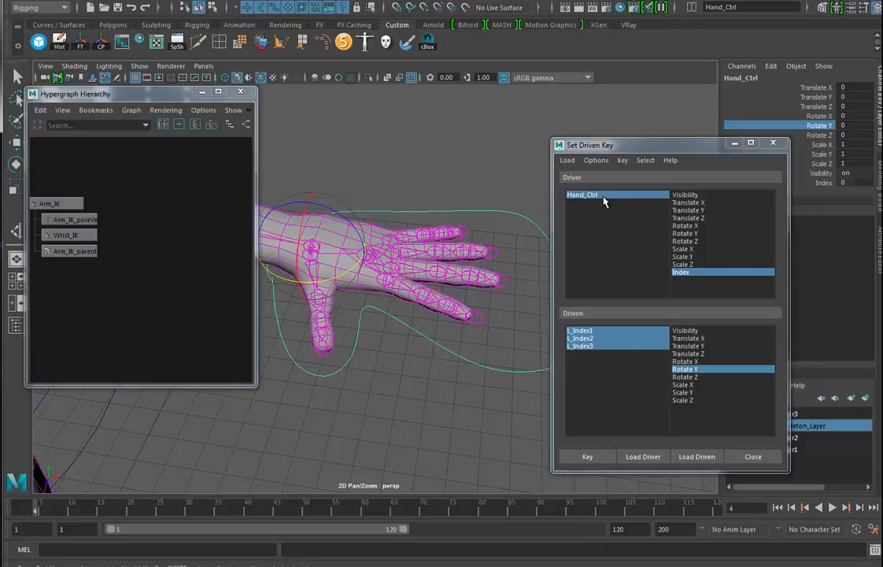
left_click(826, 183)
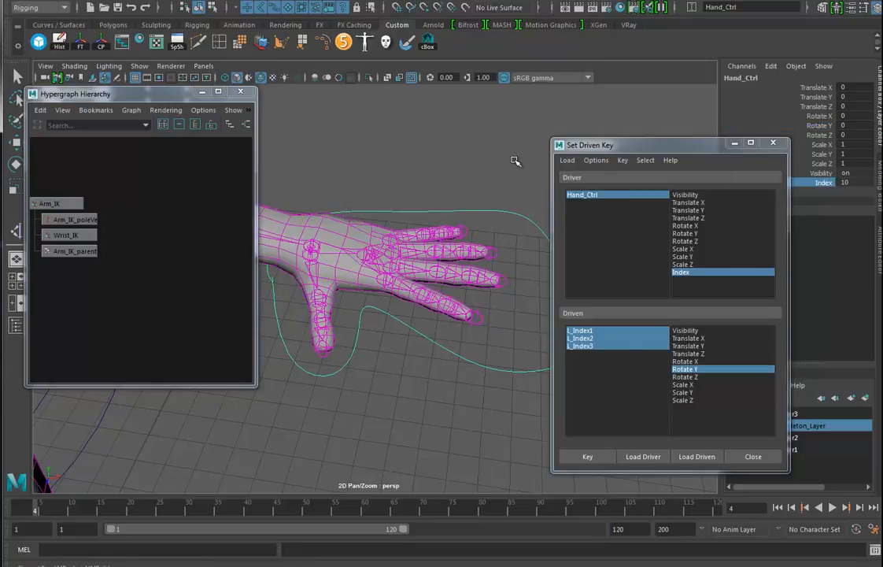
mouse_move(466, 348)
left_mouse_down("alt")
mouse_move(403, 370)
mouse_move(450, 346)
left_mouse_up("alt")
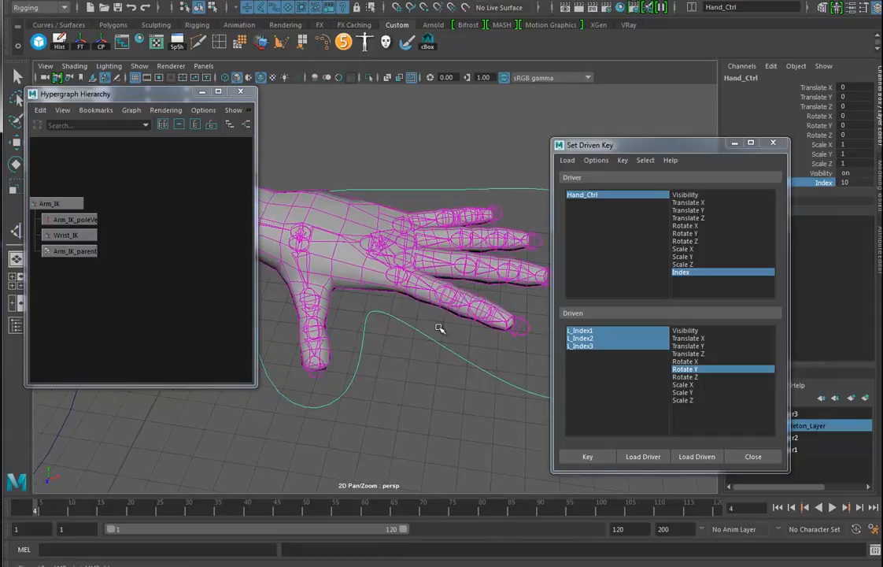
left_click_drag(585, 333, 586, 346)
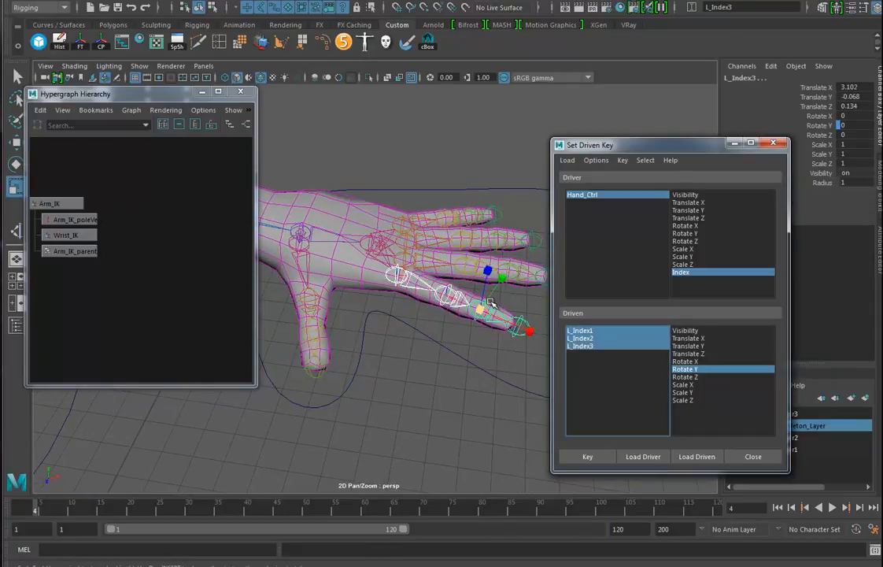
key("e")
left_click_drag(439, 251, 467, 346)
middle_click_drag(467, 345, 379, 409, "alt")
left_click_drag(391, 293, 387, 338)
left_click_drag(387, 338, 400, 364, "alt")
left_click_drag(382, 285, 347, 374)
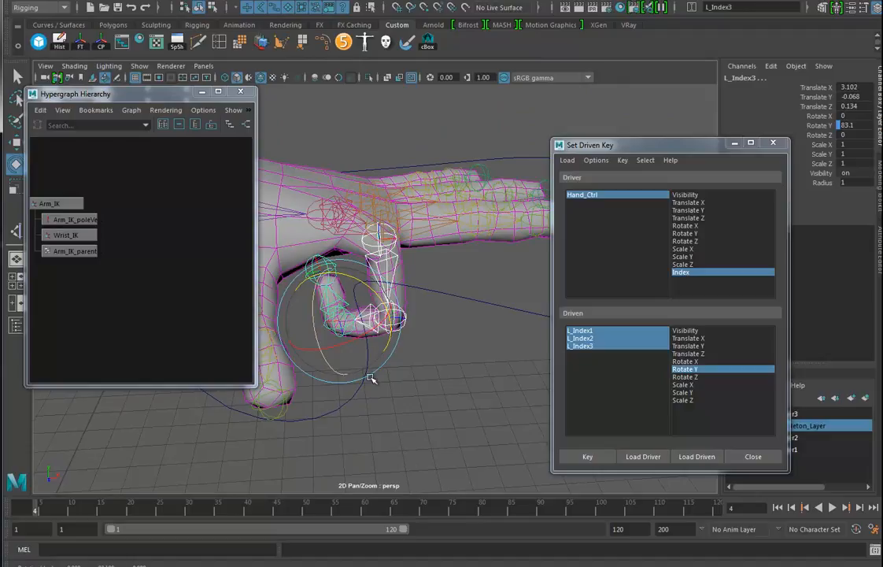
- Refine the curl with Rotate Y about 108 on L_Index2, 103 on L_Index3 and 89 on L_Index1, and set the driven key
left_click(419, 397)
left_click(358, 309)
left_click_drag(413, 277, 423, 297)
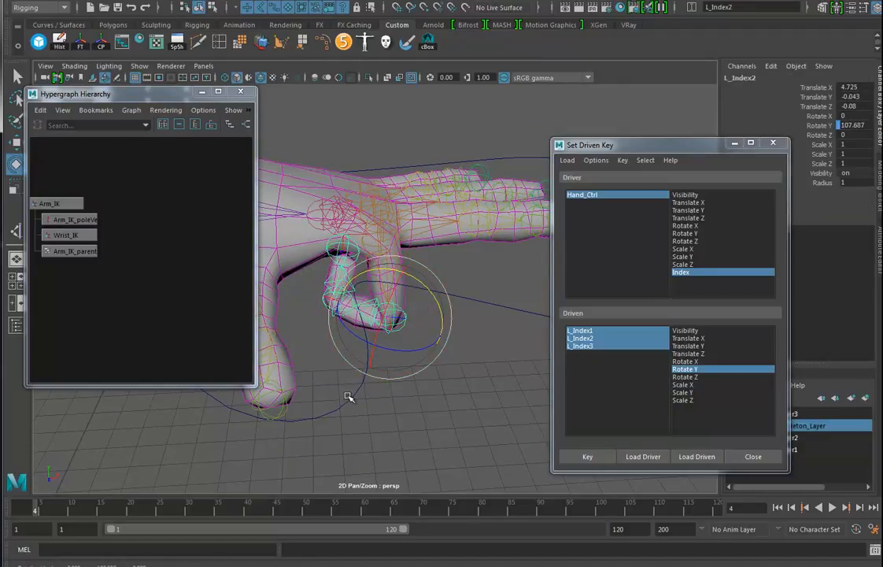
key("Down")
left_click_drag(366, 265, 372, 273)
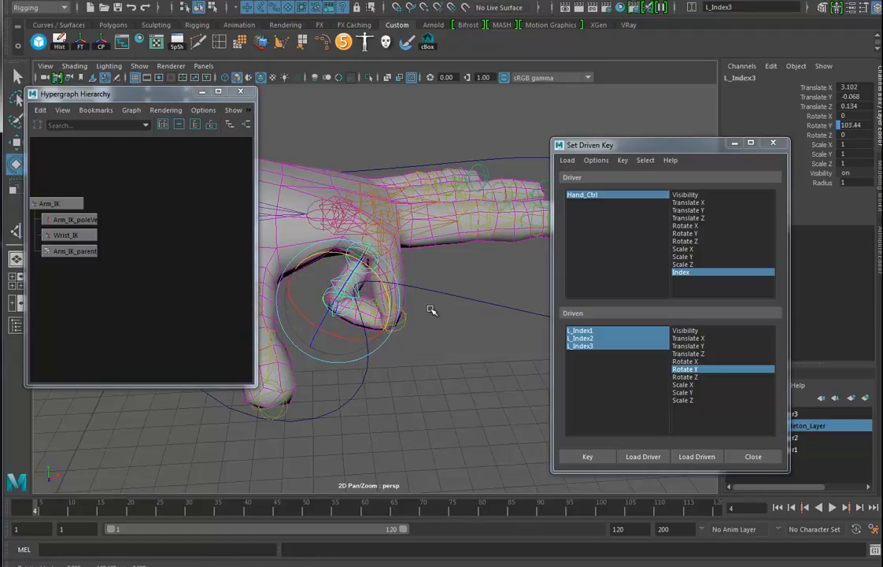
key("Up")
key("Up")
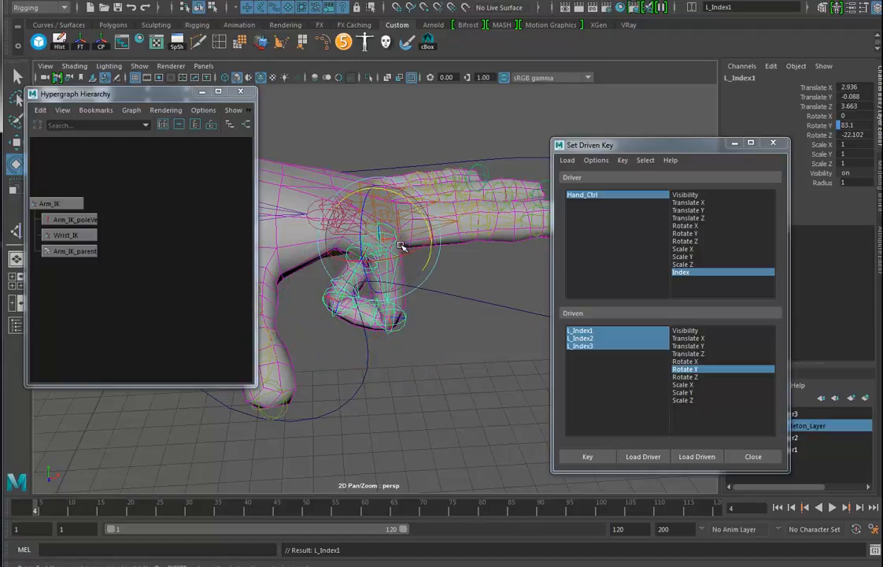
left_click_drag(418, 207, 420, 212)
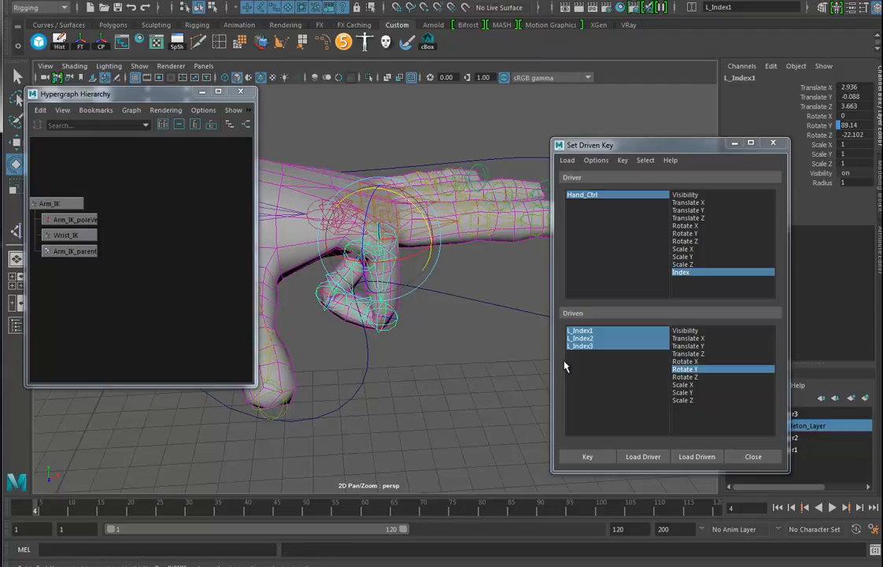
left_click(587, 454)
- Select Hand_Ctrl, scrub its Index attribute to test the finger curl, and bring Index to -10
left_click_drag(437, 384, 429, 302, "alt")
left_click(429, 302)
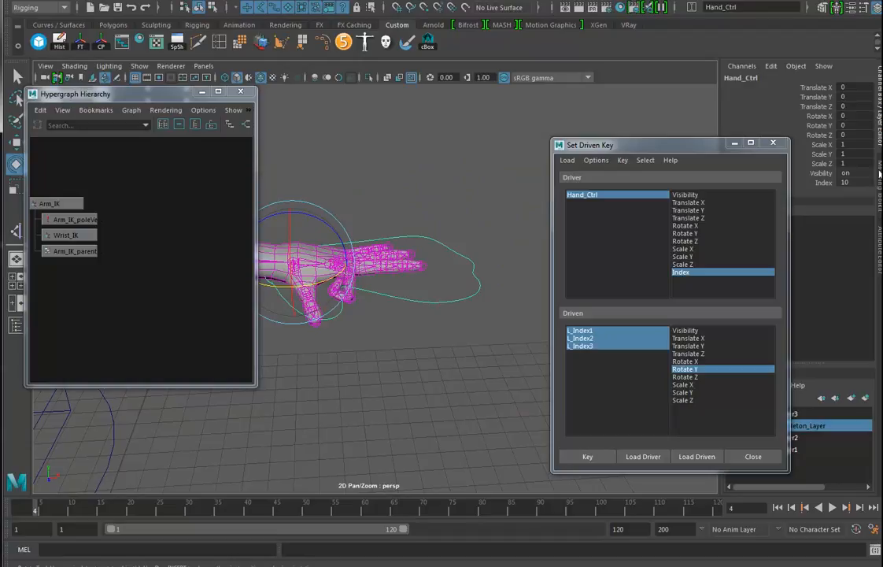
left_click(824, 182)
middle_click_drag(376, 161, 365, 189)
left_click_drag(366, 191, 422, 211, "alt")
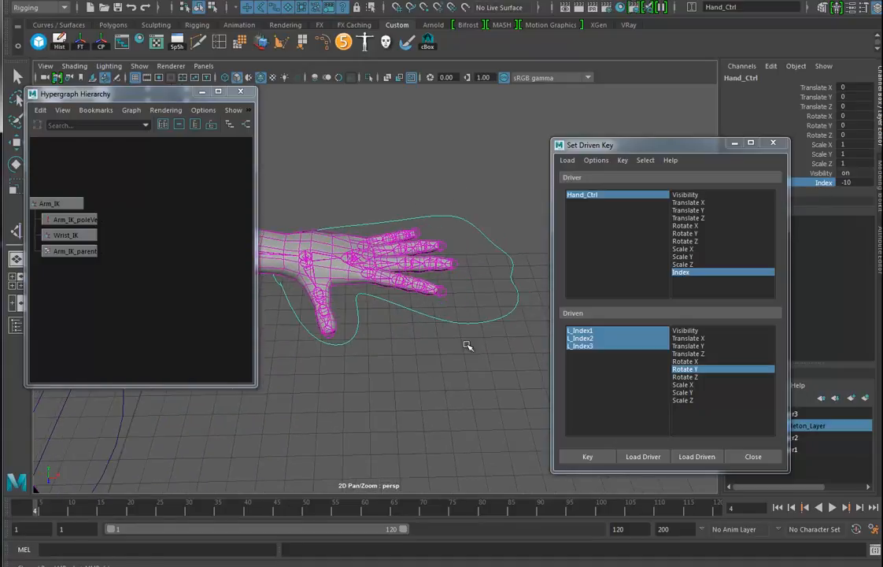
- Select the three driven index joints, bend them backward about 30 degrees in Rotate Y, and set the driven key
left_click(583, 332)
left_click(587, 346, "shift")
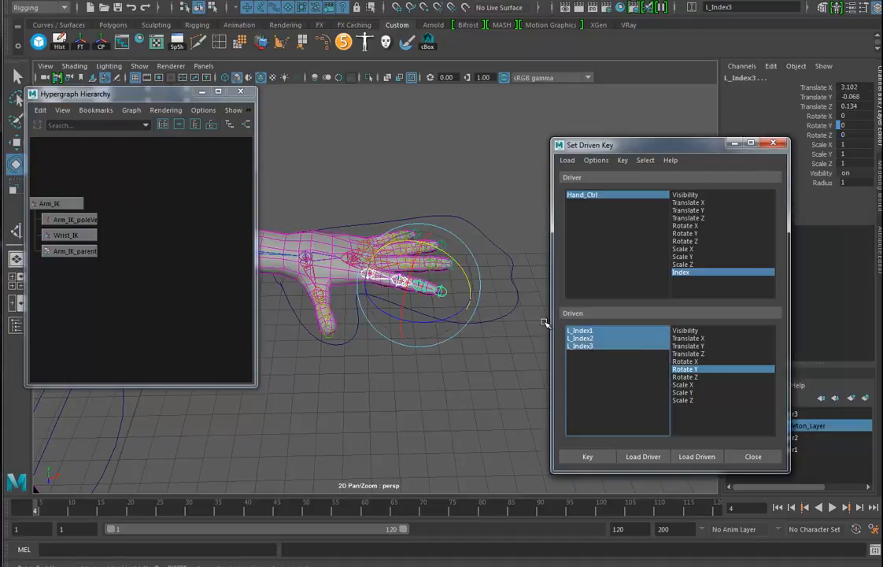
left_click_drag(464, 271, 433, 248)
left_click_drag(448, 307, 452, 336, "alt")
middle_click_drag(452, 336, 469, 328, "alt")
left_click_drag(468, 327, 441, 252, "alt")
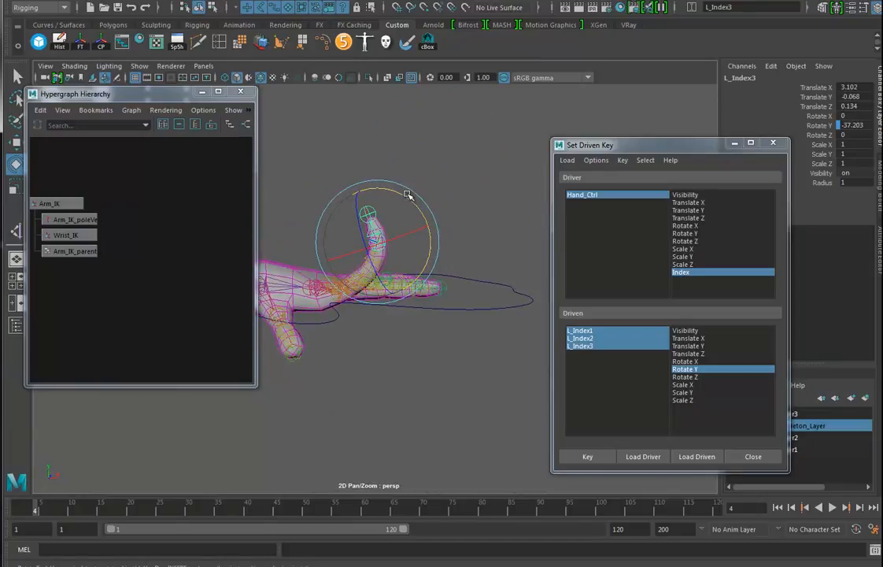
left_click_drag(407, 198, 433, 253)
left_click_drag(457, 296, 489, 323, "alt")
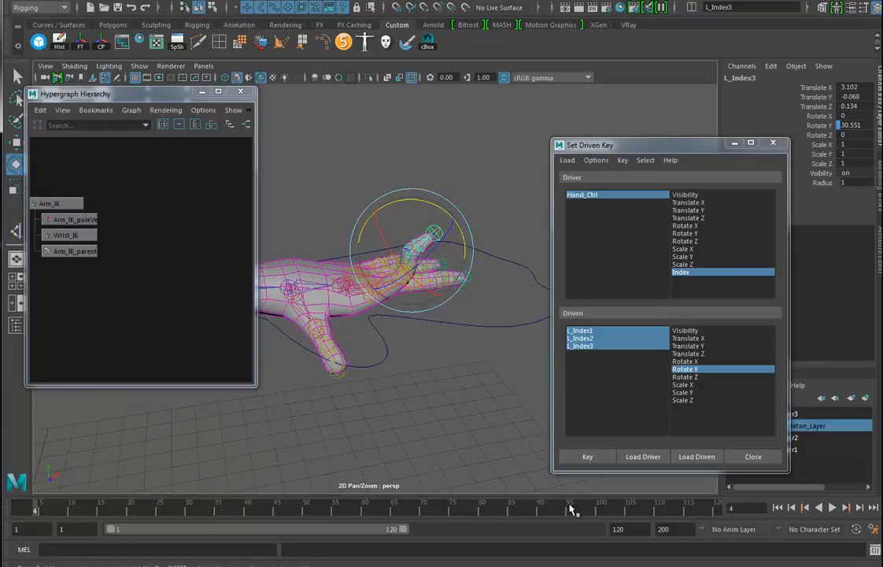
left_click(587, 457)
- Reselect Hand_Ctrl, scrub its Index attribute to test the backward bend, and set the driven key again
left_click(503, 178)
left_click_drag(501, 289, 512, 362)
left_click(823, 183)
middle_click_drag(396, 192, 362, 201)
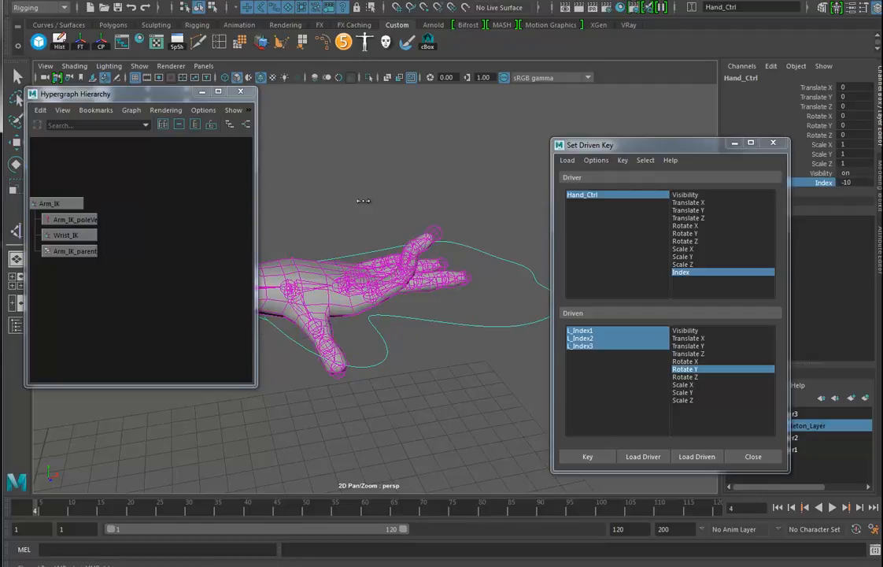
left_click_drag(442, 210, 401, 206)
left_click(590, 458)
- Scrub Hand_Ctrl's Index to -2.6, examine the hand from several angles, and close Set Driven Key
left_click(472, 325)
left_click(825, 185)
middle_click_drag(400, 249, 450, 275)
left_click_drag(481, 324, 354, 354, "alt")
middle_click_drag(354, 354, 504, 351, "alt")
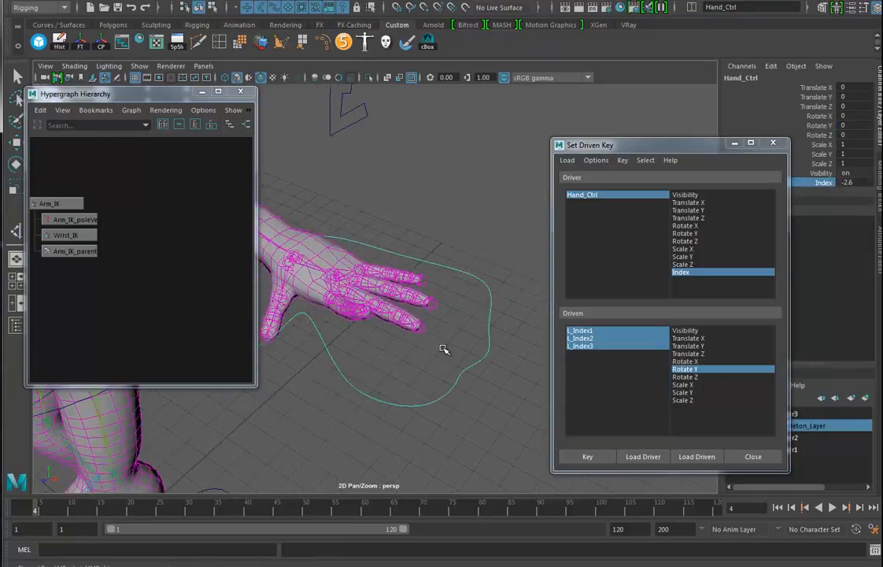
left_click_drag(504, 351, 463, 348, "alt")
left_click_drag(442, 398, 434, 370, "alt")
middle_click_drag(435, 369, 426, 367, "alt")
mouse_move(425, 366)
left_mouse_down("alt")
mouse_move(447, 371)
mouse_move(407, 376)
mouse_move(424, 373)
left_mouse_up("alt")
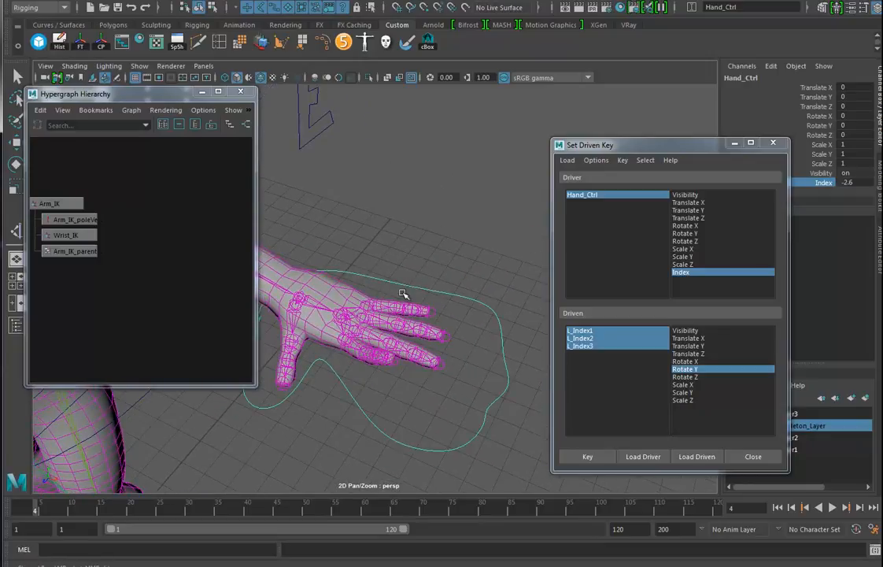
right_click_drag(489, 389, 353, 377, "alt")
middle_click_drag(353, 378, 442, 373, "alt")
left_click_drag(420, 332, 488, 354, "alt")
left_click(751, 455)
- Test the arm by moving Hand_Ctrl down and in toward the body, and undo the move
middle_click_drag(452, 380, 554, 381, "alt")
left_click_drag(554, 380, 556, 355, "alt")
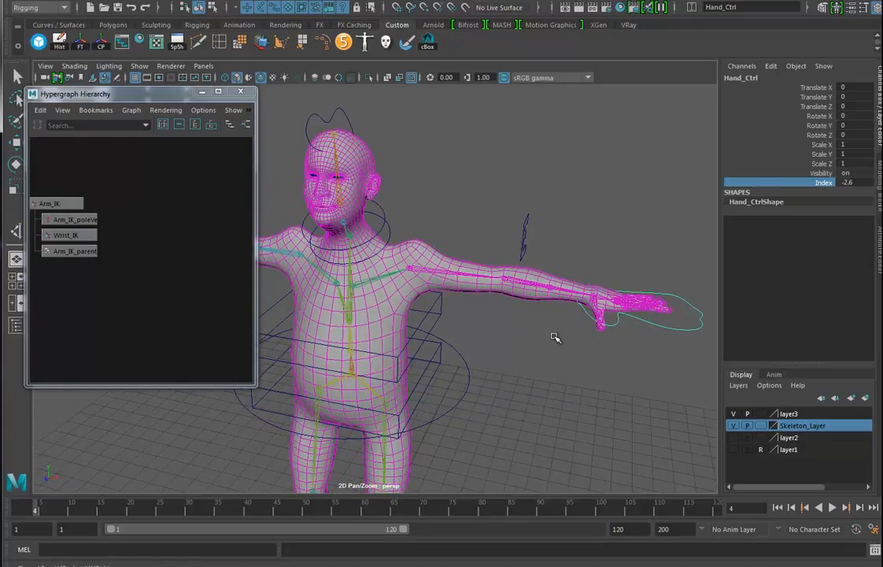
left_click_drag(561, 336, 562, 347, "alt")
right_click_drag(562, 347, 580, 355, "alt")
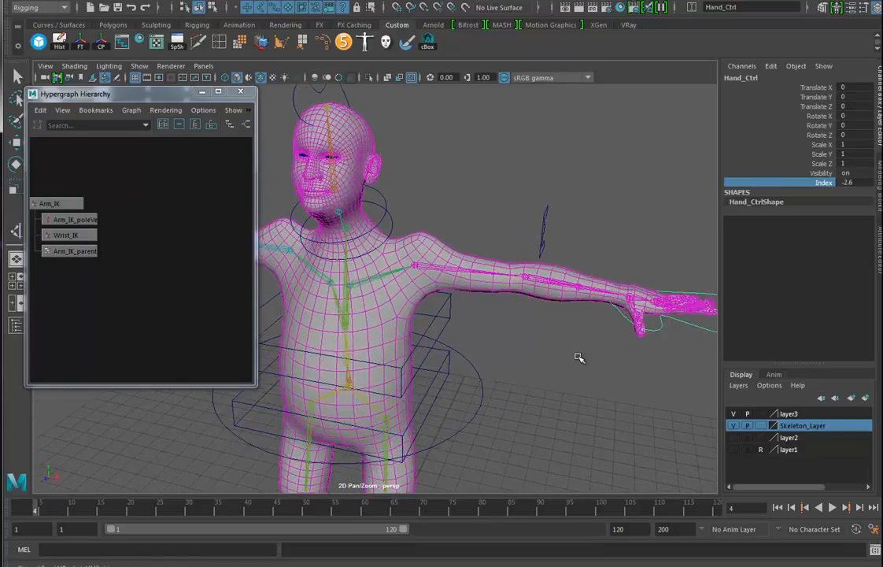
left_click_drag(505, 268, 677, 303, "alt")
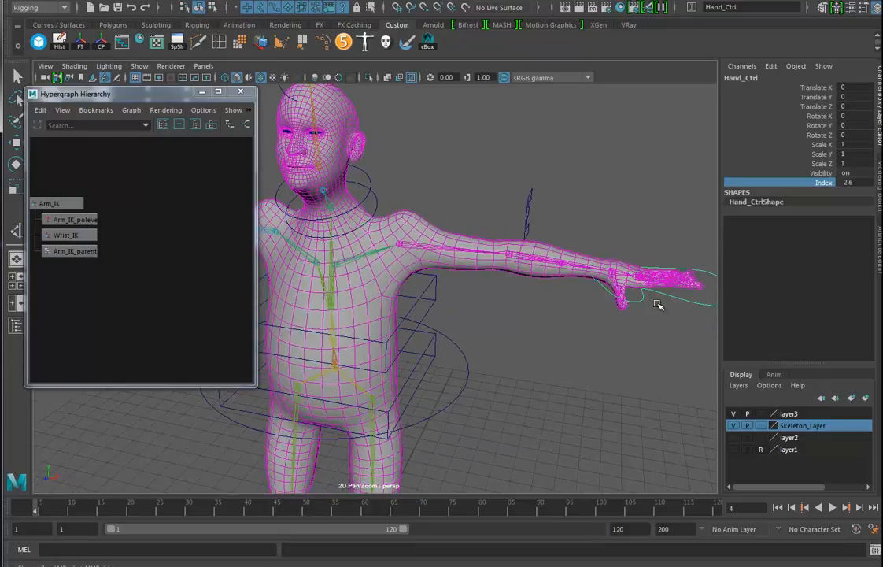
key("w")
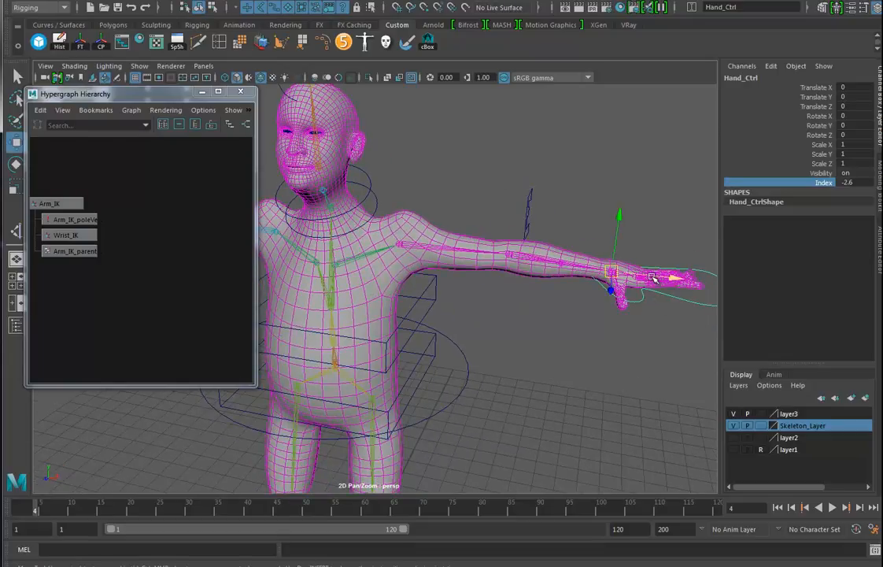
left_click_drag(610, 276, 573, 320)
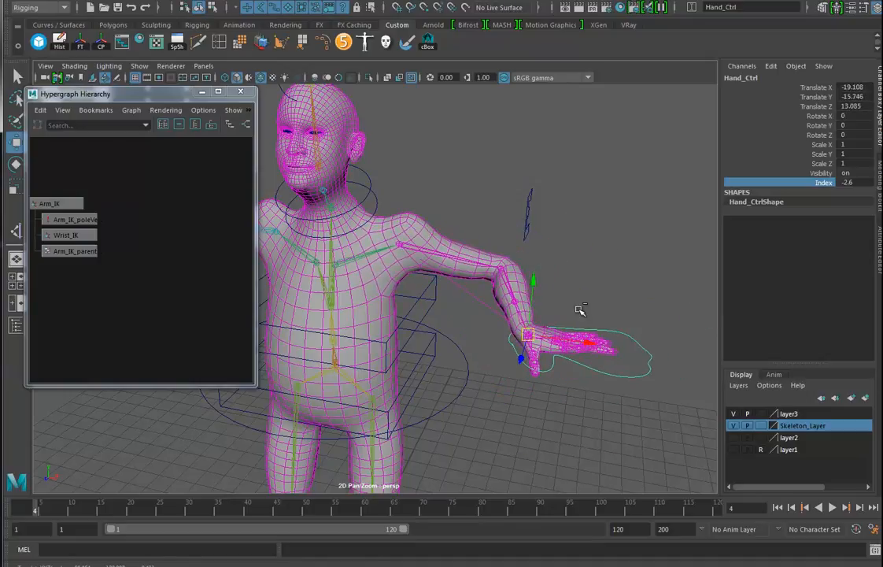
key("ctrl+z")
- Turn off the visibility of layer3 to leave the skeleton and control curves on display
left_click_drag(531, 286, 531, 319, "alt")
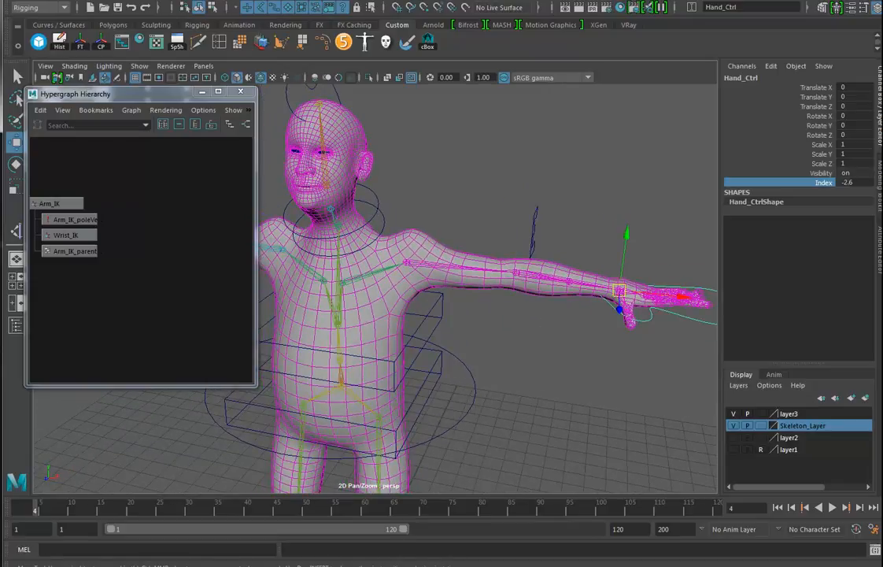
left_click(733, 414)
left_click_drag(544, 363, 547, 329, "alt")
scroll(167, 281, "down", 4)
left_click_drag(467, 357, 439, 308, "alt")
- Create a NURBS circle, snap it to the left shoulder joint and scale it uniformly to about 13.57
left_click(78, 3)
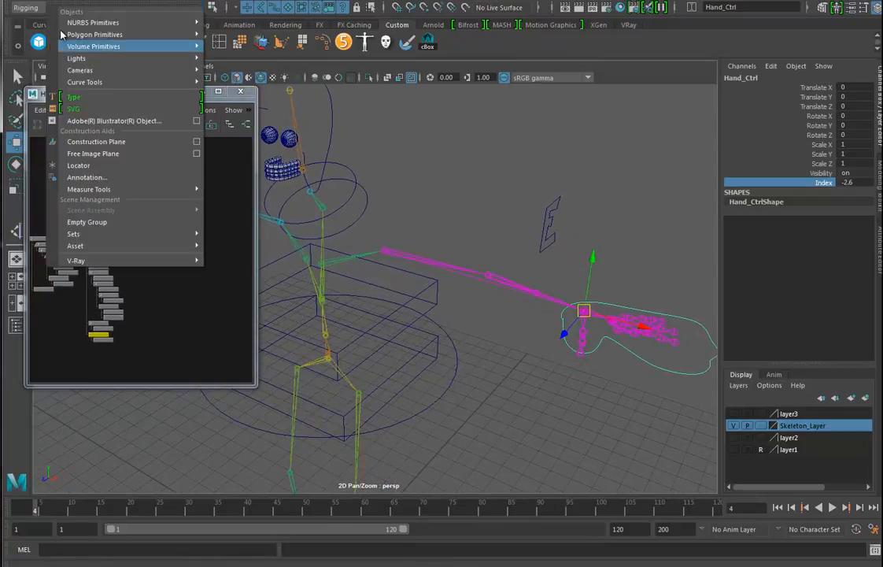
mouse_move(86, 23)
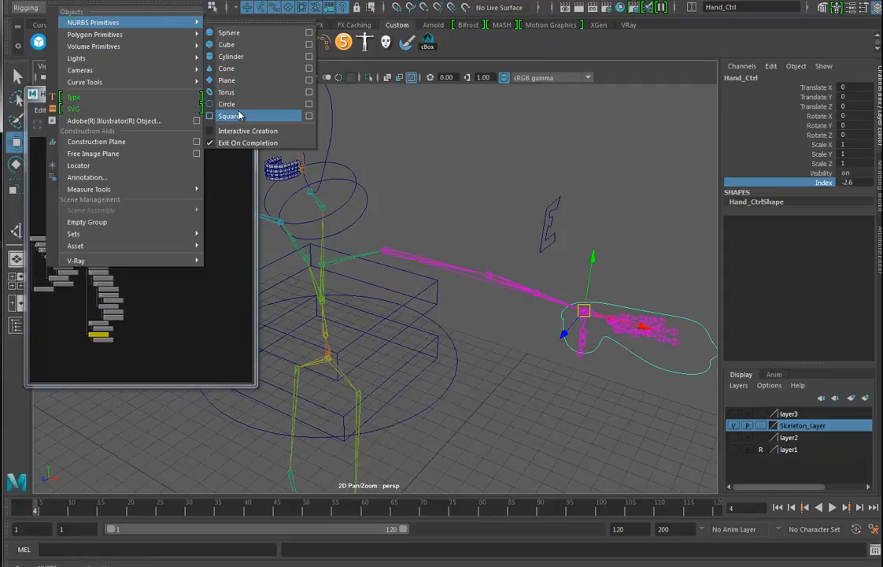
left_click(226, 104)
left_click_drag(446, 321, 475, 307, "alt")
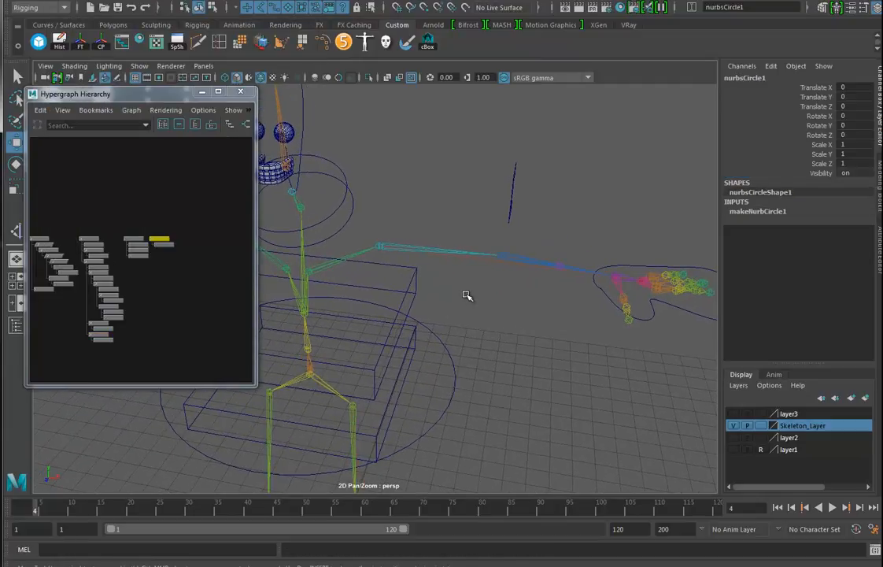
key("v")
middle_click_drag(387, 261, 456, 238)
key("r")
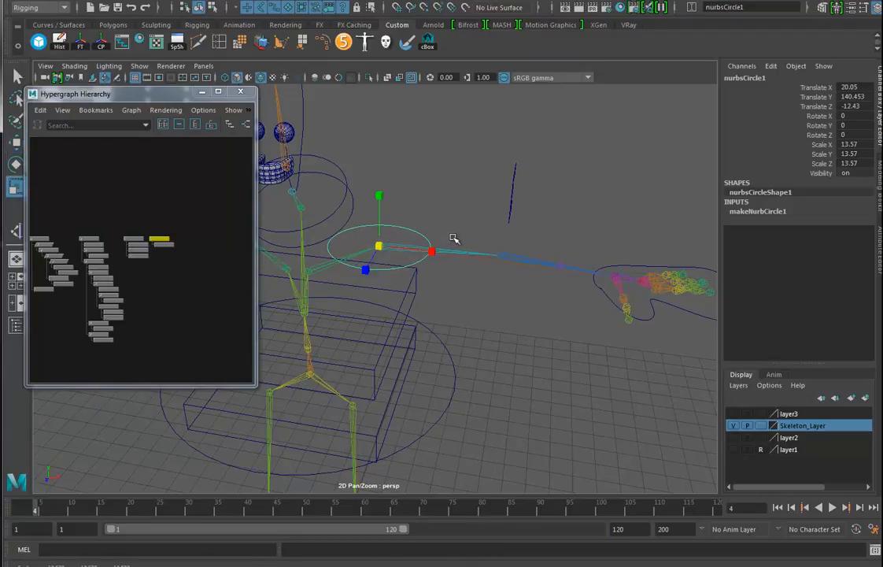
- Rotate the shoulder circle -90 degrees about Z so it encircles the upper arm
key("e")
left_click_drag(412, 210, 437, 264)
key("ctrl+z")
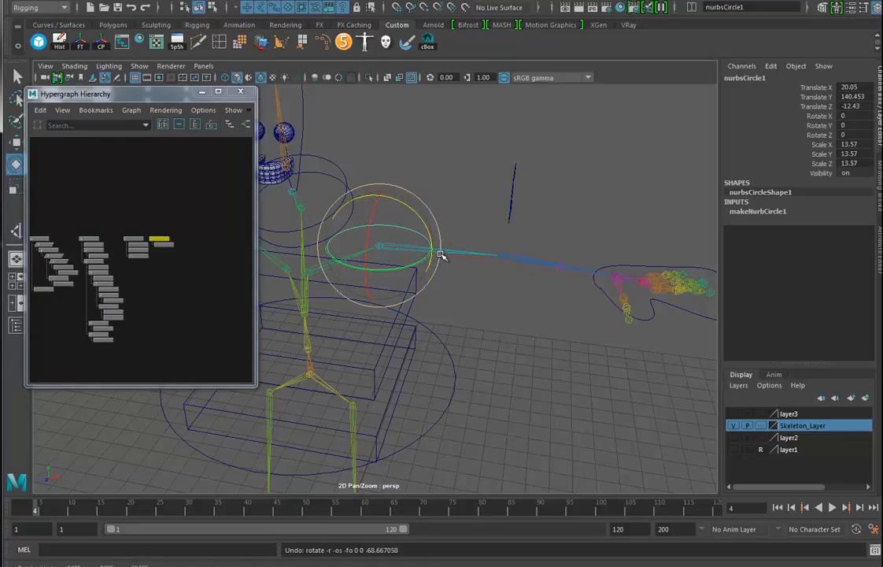
left_click_drag(414, 213, 414, 191)
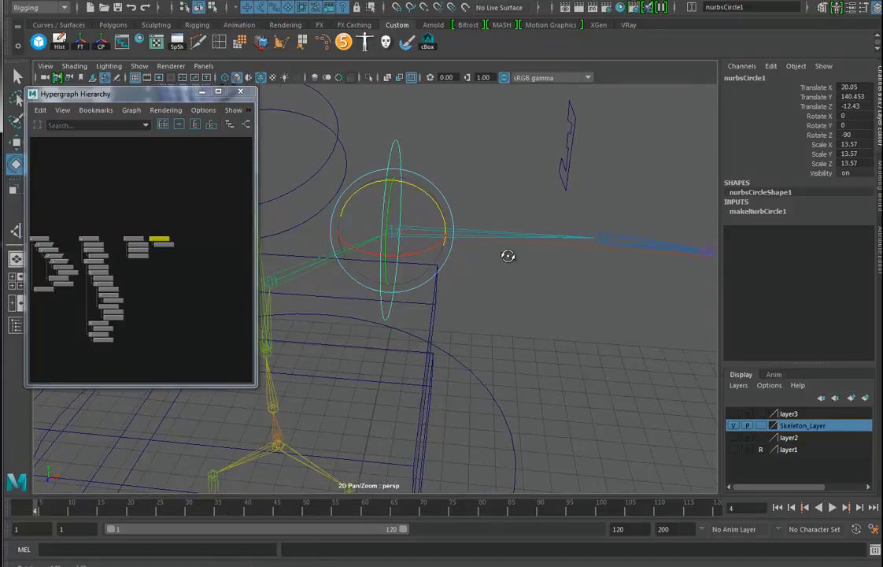
- Freeze the shoulder circle's transformations and delete its construction history
left_click_drag(517, 246, 497, 249, "alt")
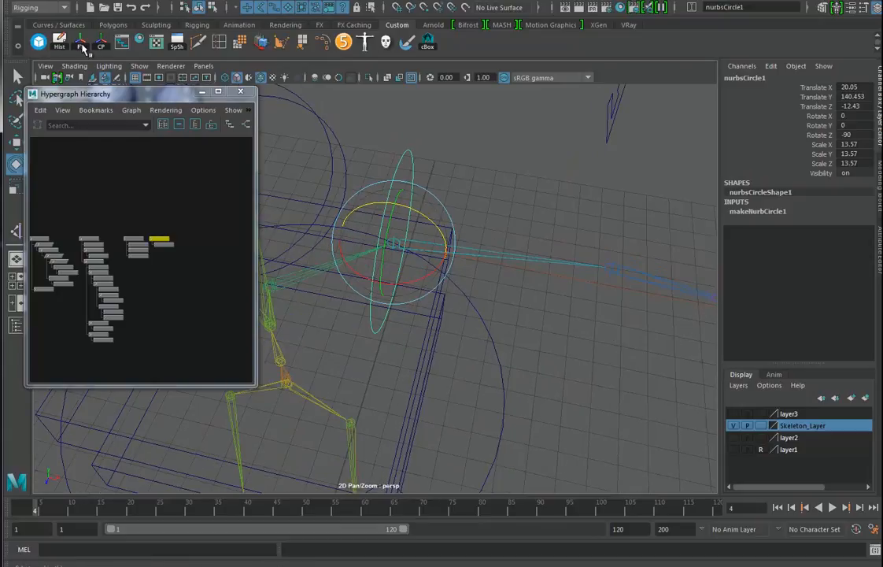
left_click(78, 45)
left_click(60, 44)
left_click_drag(441, 254, 380, 263, "alt")
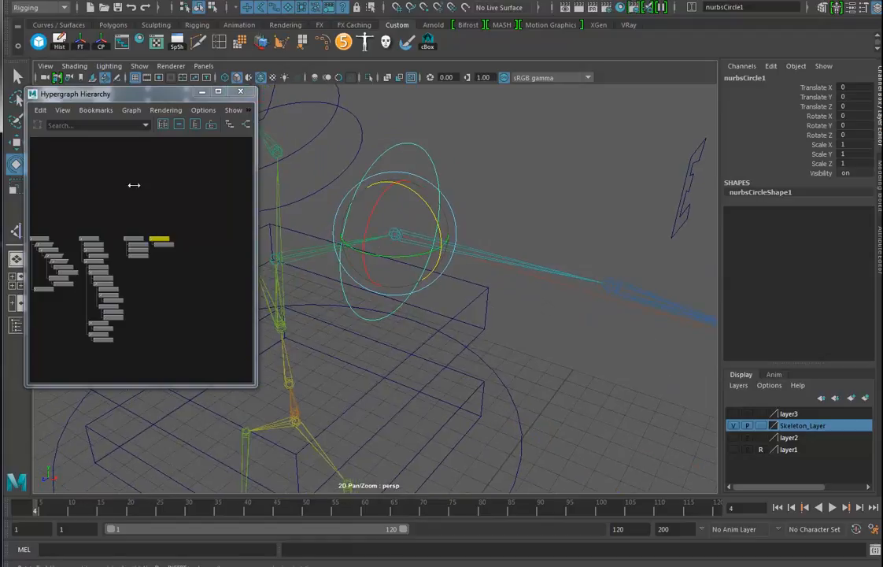
- Reset the Scale tool's settings to their defaults and check its axis orientation on the L_Shoulder joint
left_click(15, 186)
left_click_drag(440, 283, 396, 246, "alt")
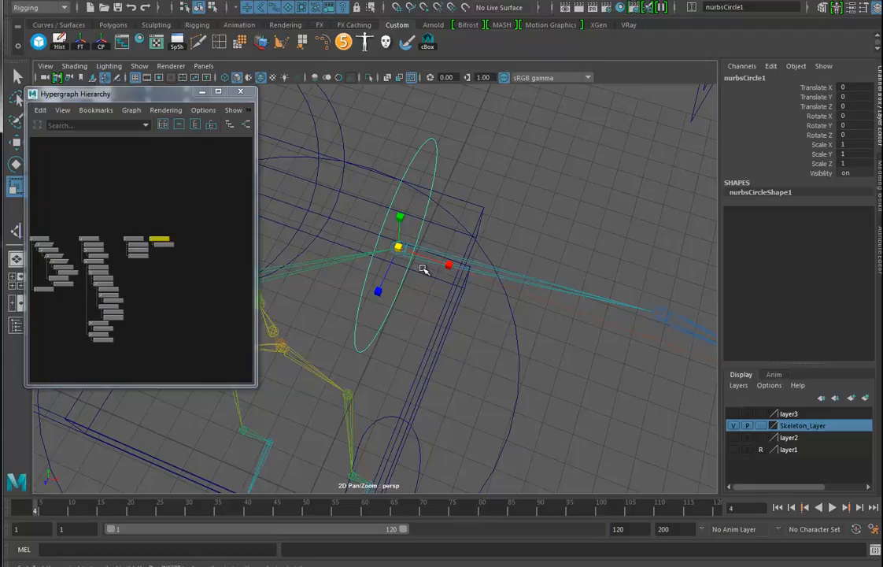
double_click(17, 187)
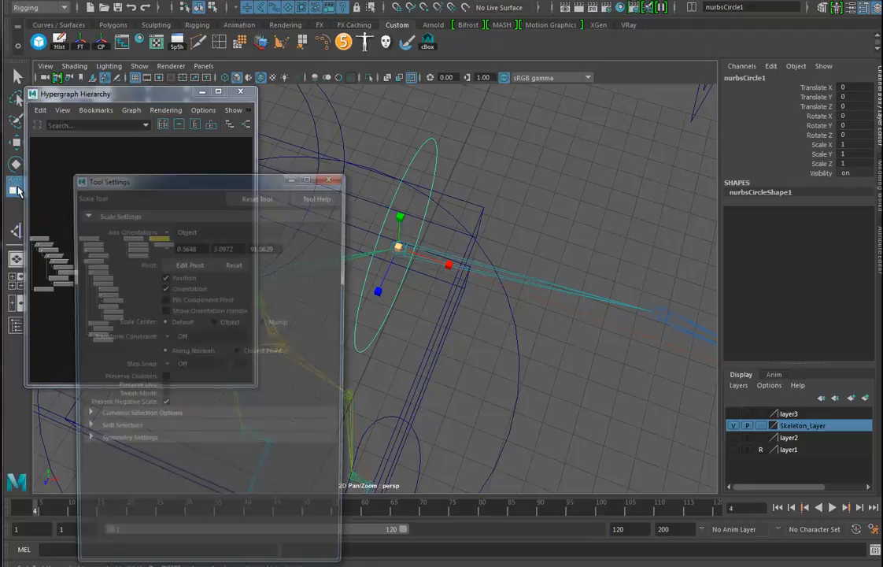
left_click(252, 196)
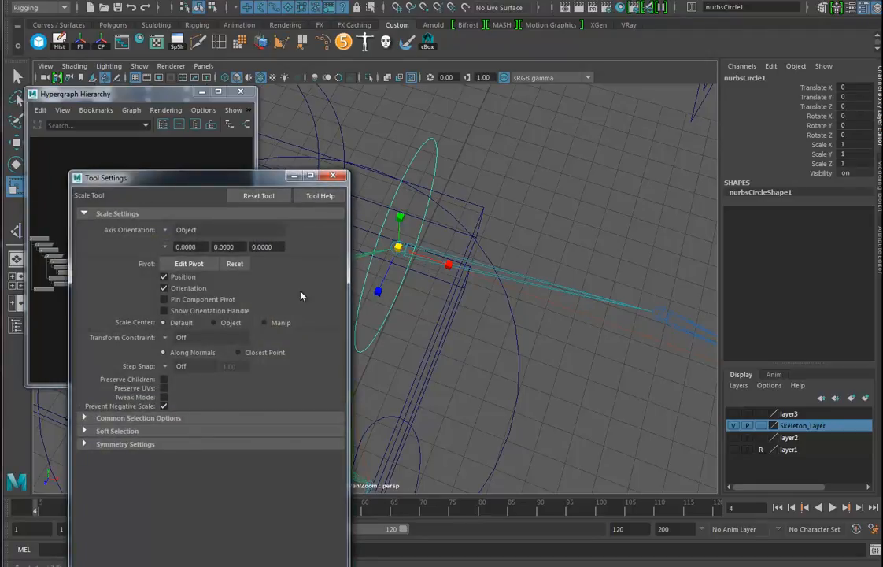
left_click(333, 175)
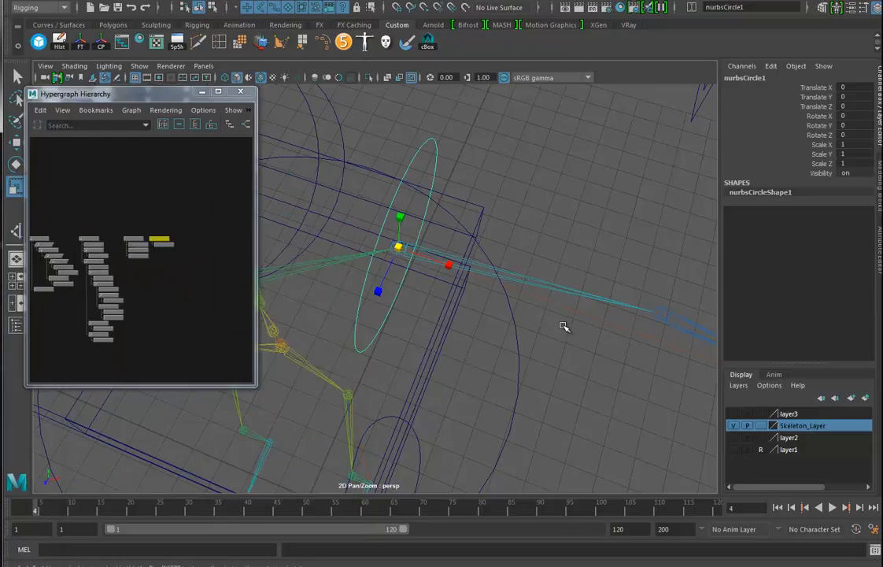
left_click(568, 307)
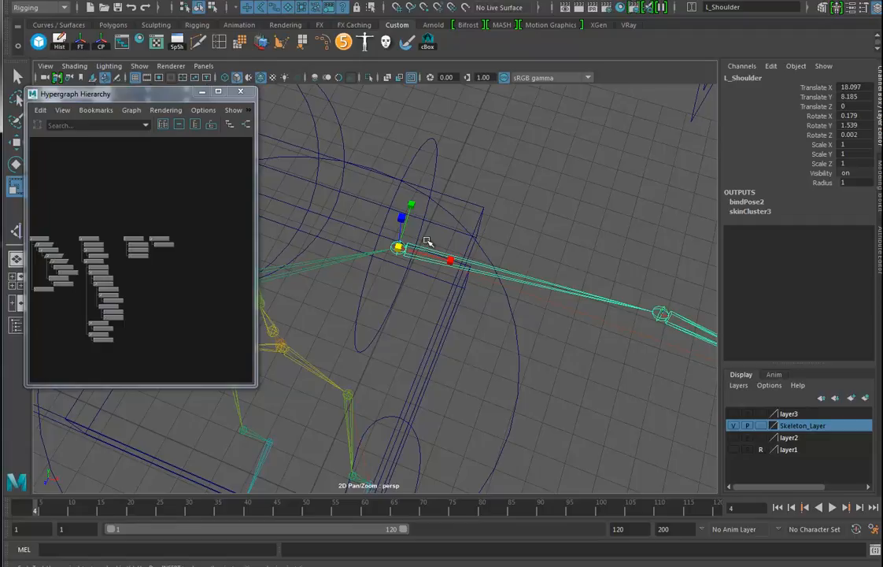
- Rename the circle around the left shoulder to Shoulder_FK_Ctrl
left_click(435, 152)
left_click_drag(492, 261, 440, 277, "alt")
key("f")
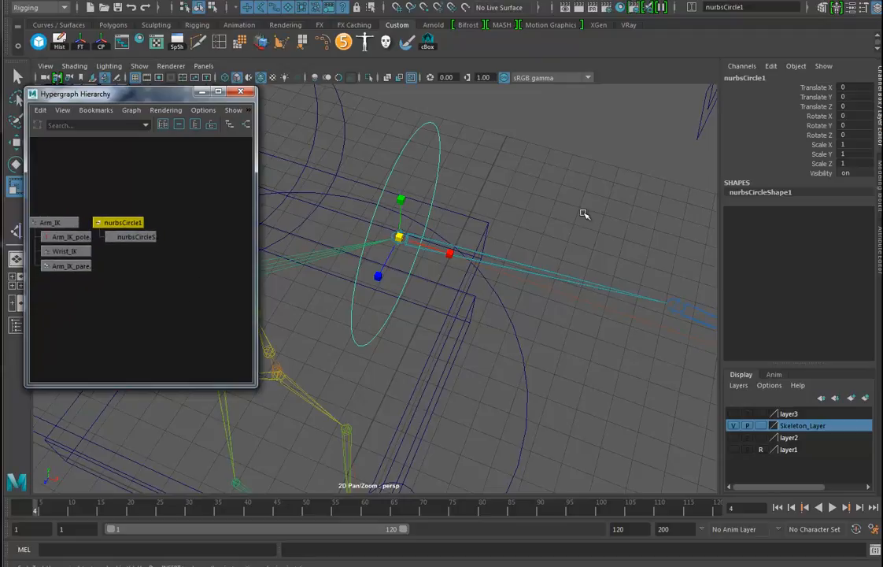
double_click(760, 80)
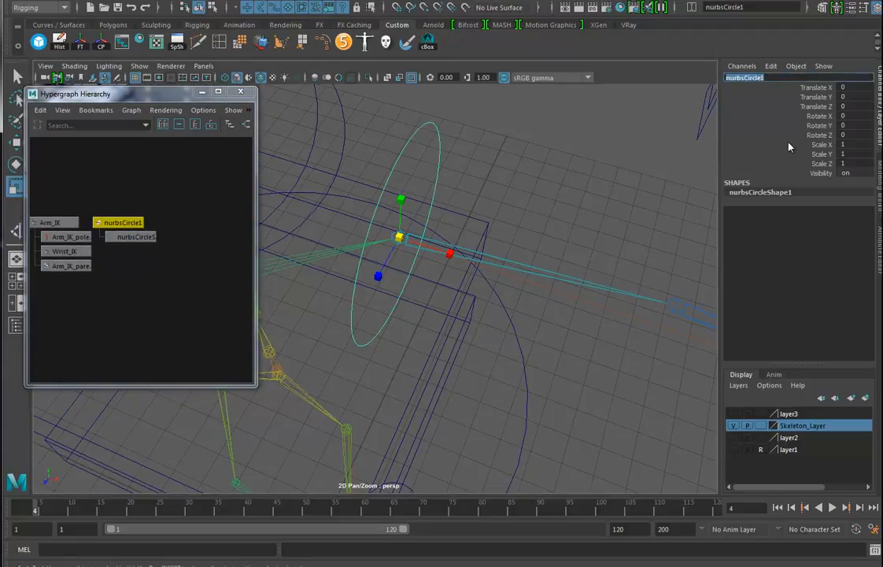
type("S")
type("houlder_FK_Ctrl")
key("Return")
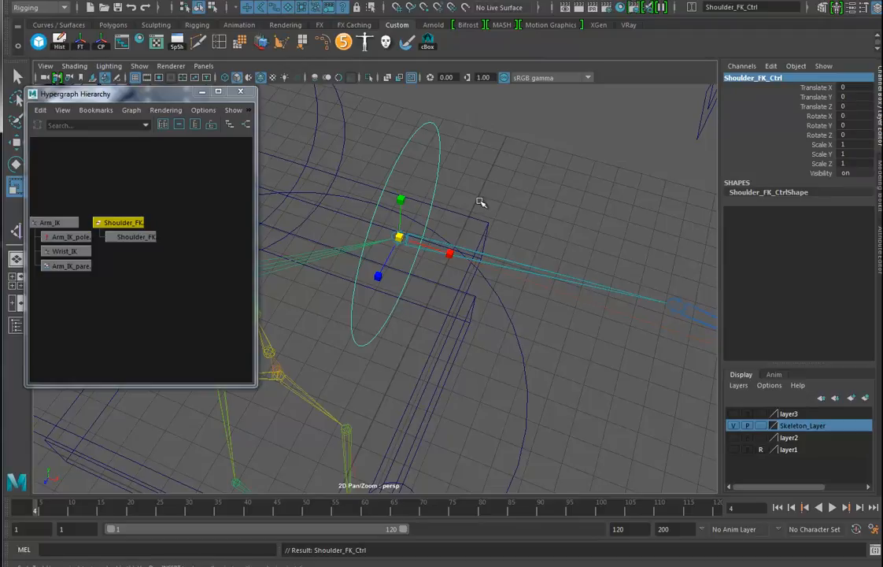
- Orient-constrain Shoulder_FK_Ctrl to the L_Shoulder joint using default options with Maintain offset off, so the circle takes the joint's orientation
left_click(437, 149)
left_click(577, 288)
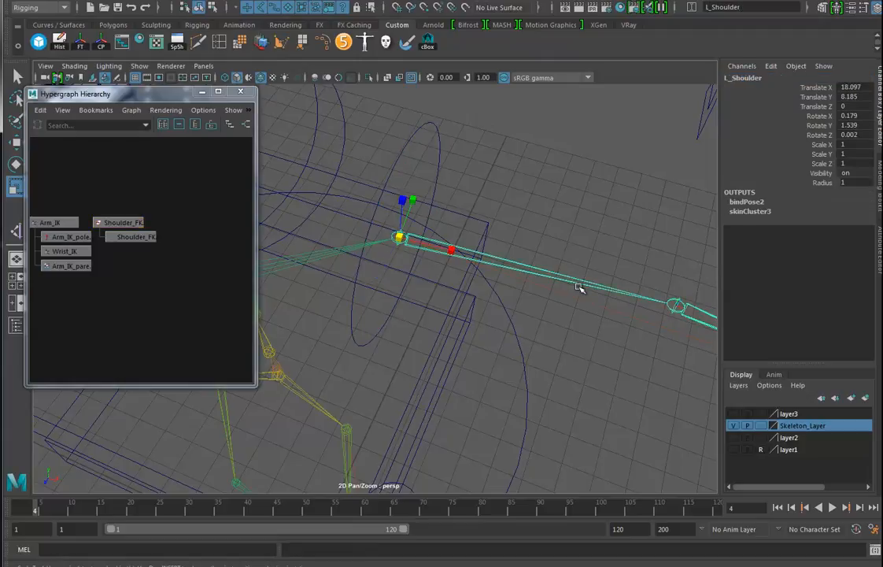
left_click(423, 135, "shift")
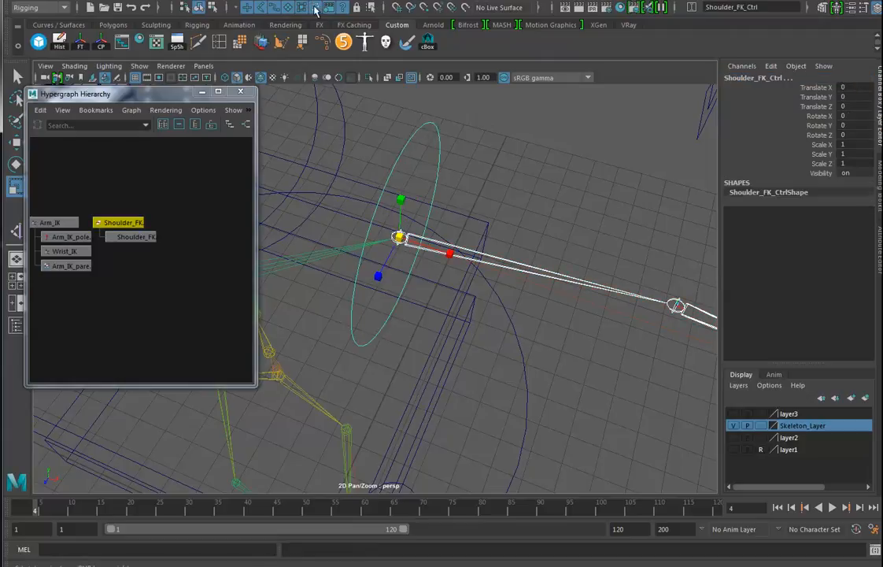
left_click(308, 2)
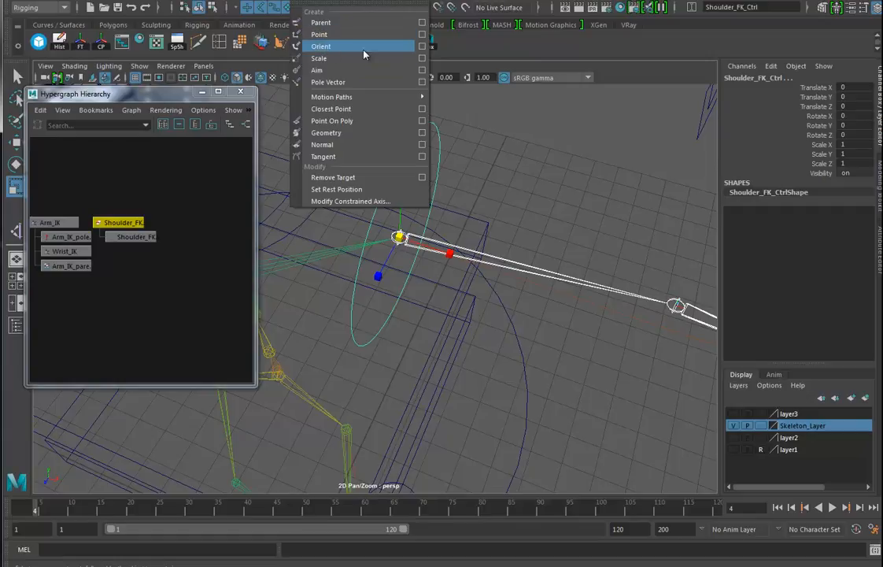
left_click(422, 47)
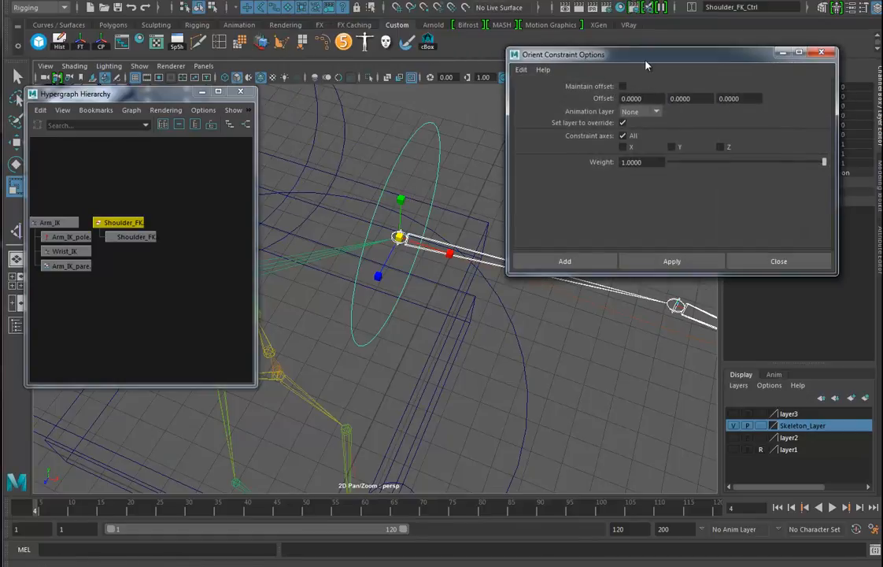
left_click_drag(652, 62, 649, 28)
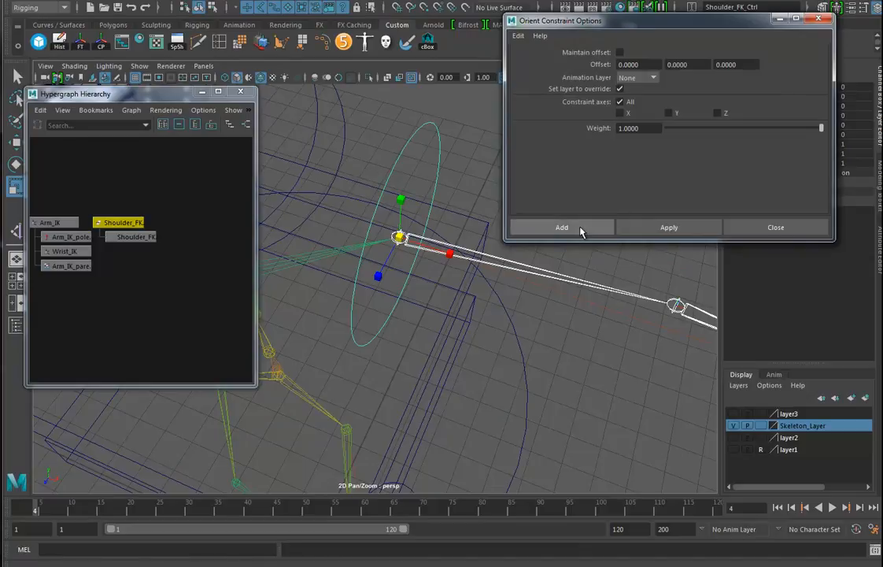
left_click(519, 36)
left_click(553, 66)
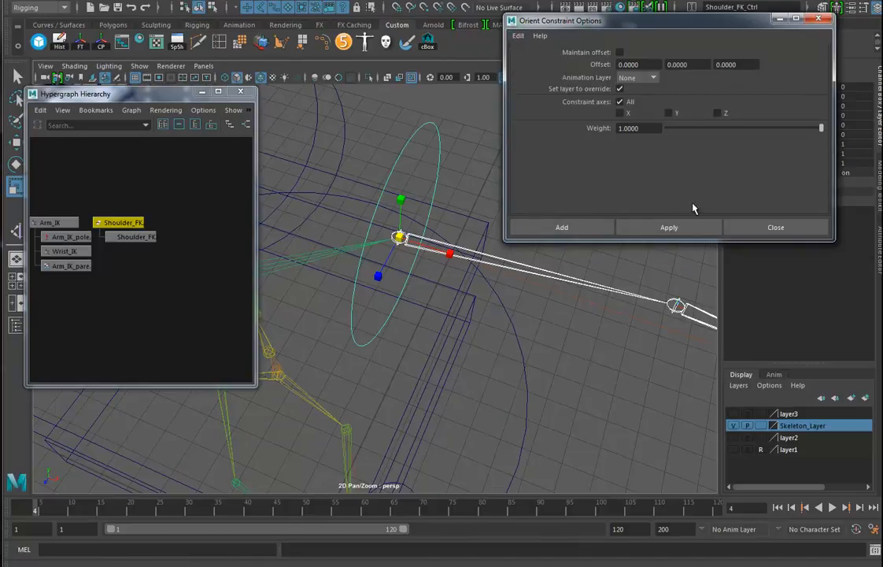
left_click(529, 226)
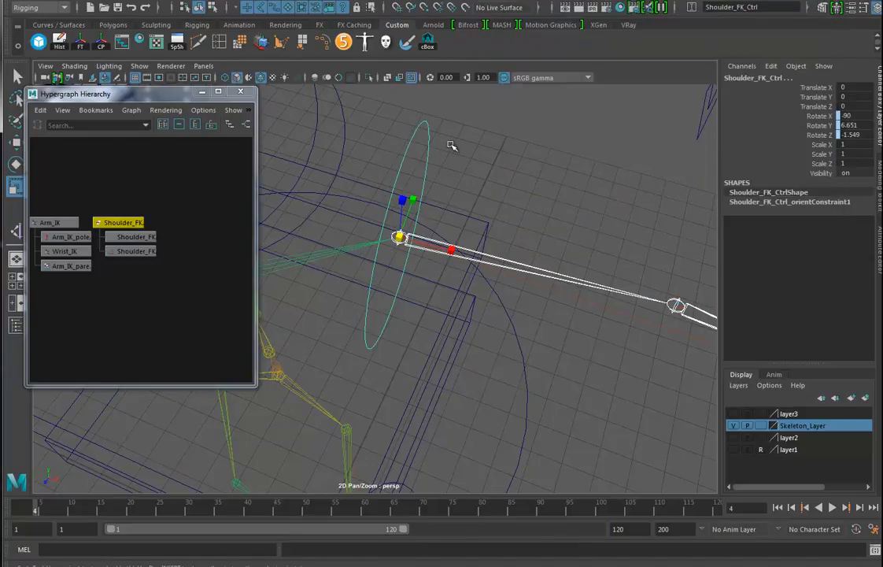
- Delete the orient constraint node beneath Shoulder_FK_Ctrl in the Hypergraph hierarchy
left_click(410, 128)
left_click(540, 274)
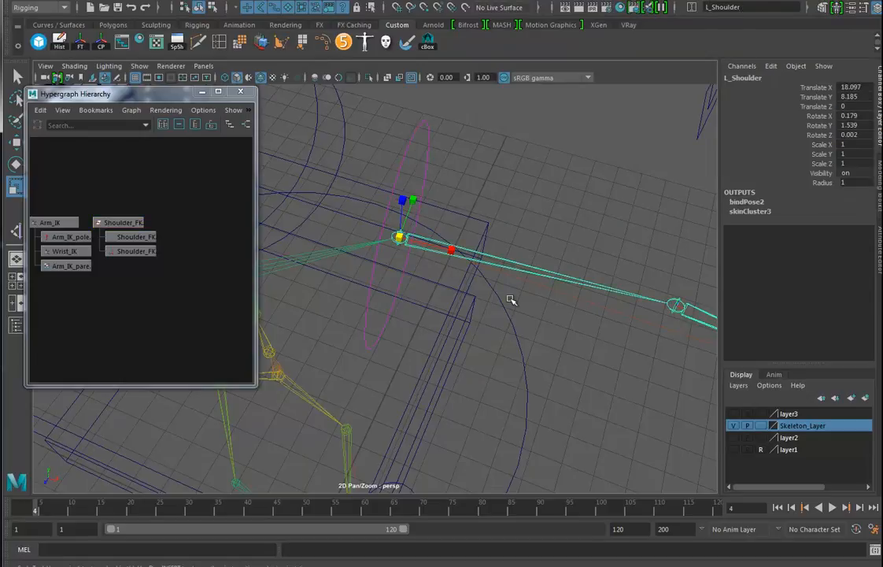
left_click(133, 251)
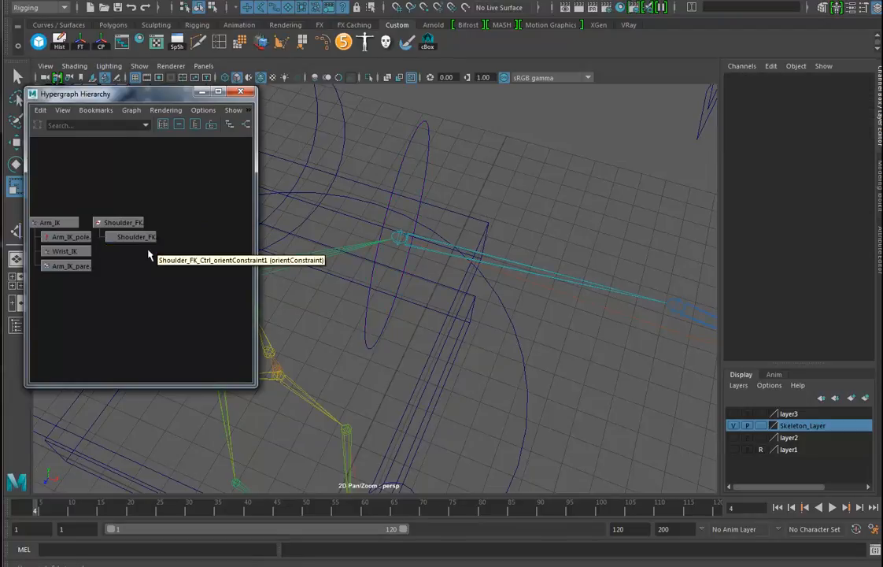
- Duplicate the aligned Shoulder_FK_Ctrl circle in place
left_click(123, 222)
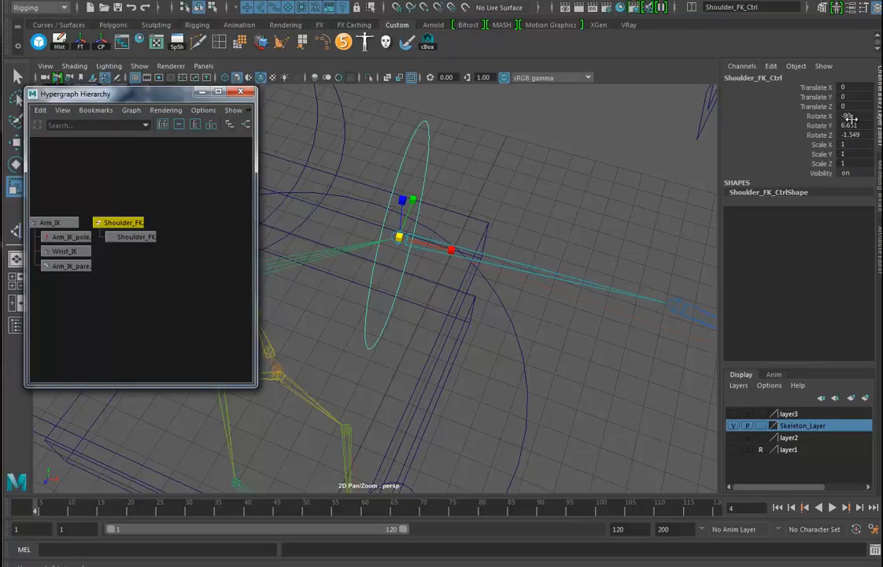
mouse_move(550, 316)
left_mouse_down("alt")
mouse_move(528, 309)
mouse_move(550, 310)
mouse_move(529, 335)
mouse_move(551, 315)
left_mouse_up("alt")
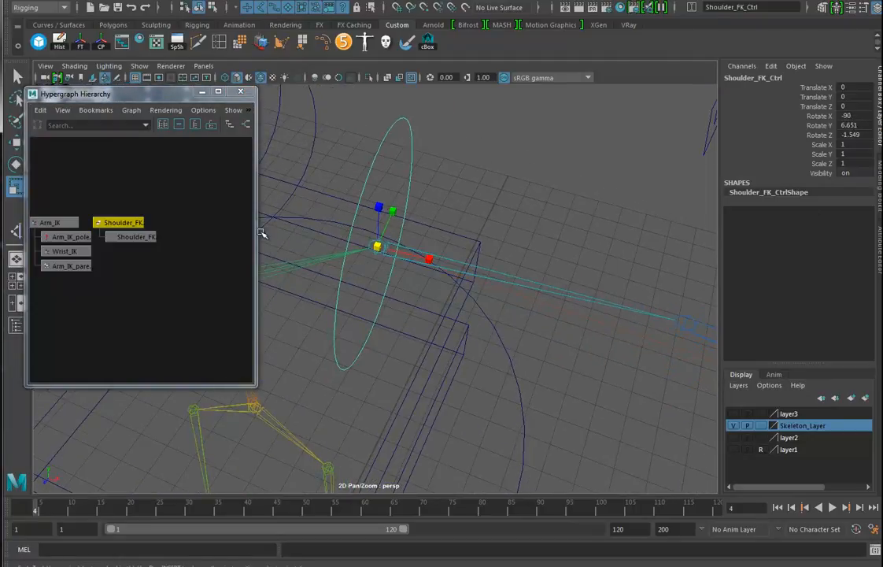
left_click_drag(609, 298, 559, 289, "alt")
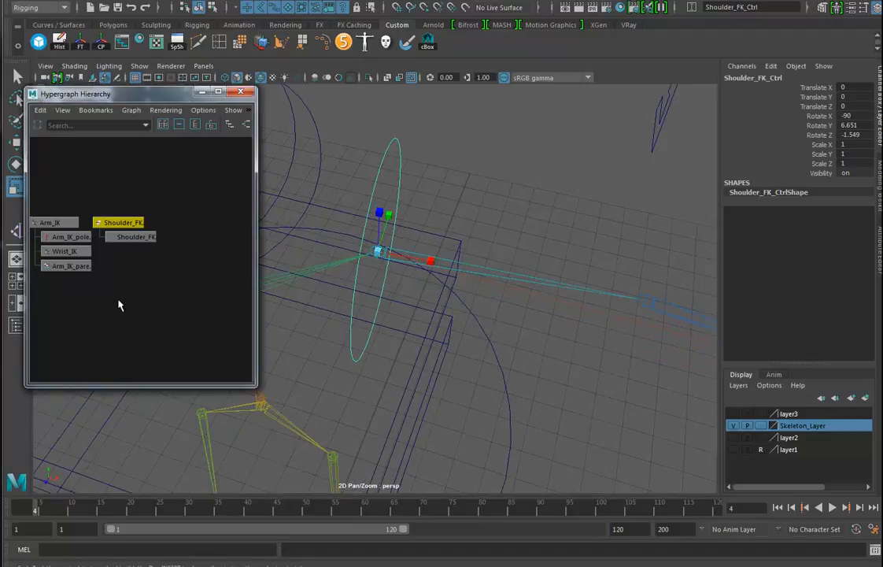
right_click_drag(125, 305, 133, 300, "alt")
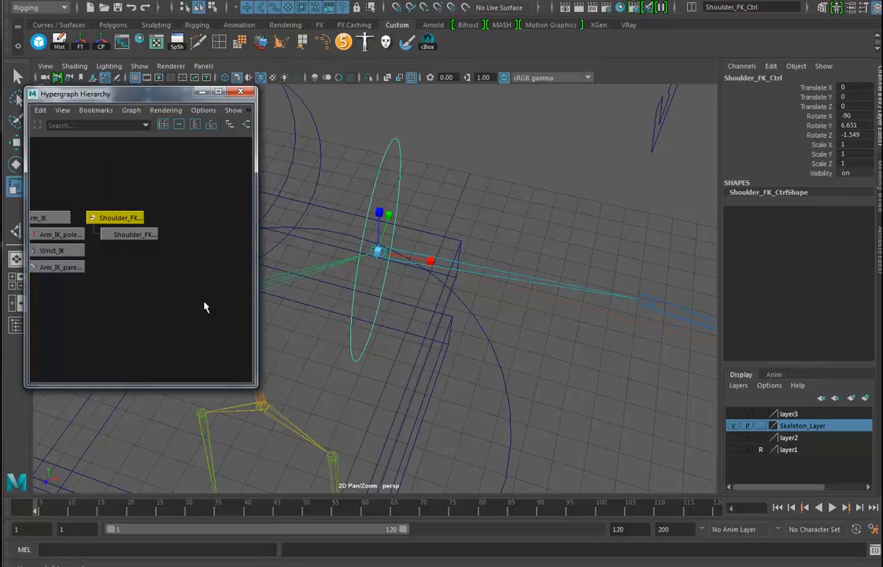
key("ctrl+d")
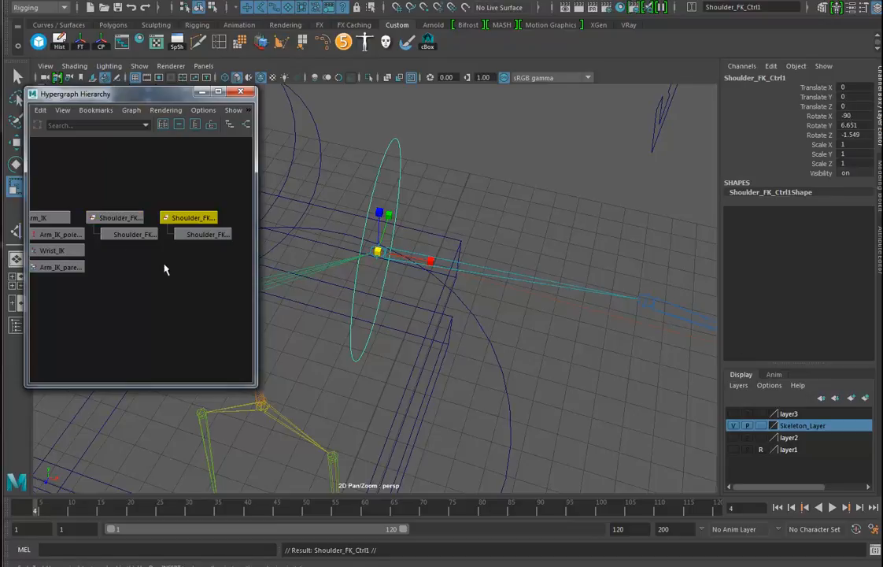
right_click_drag(148, 282, 169, 279, "alt")
middle_click_drag(169, 280, 154, 287, "alt")
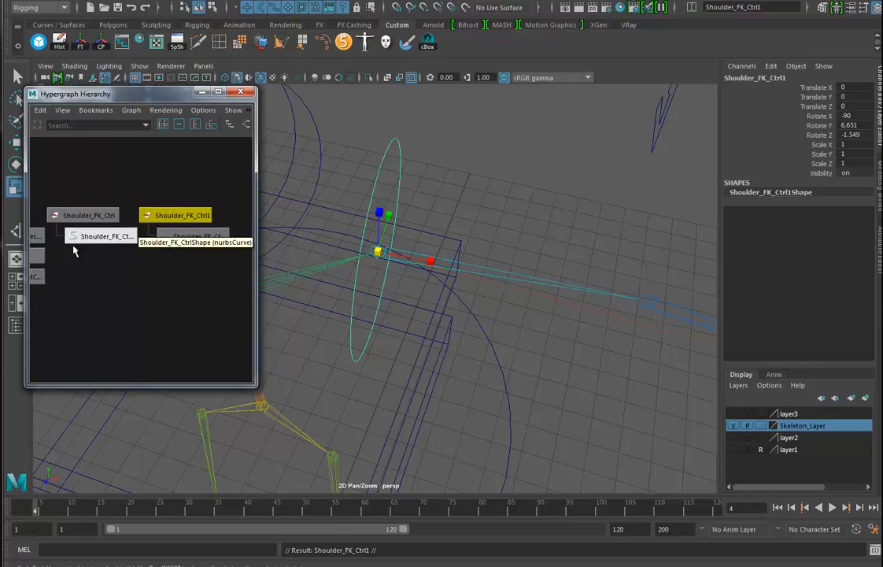
- Rename the original shoulder control transform to Shoulder_FK_Ctrl_DirtyGrp
left_click(91, 217)
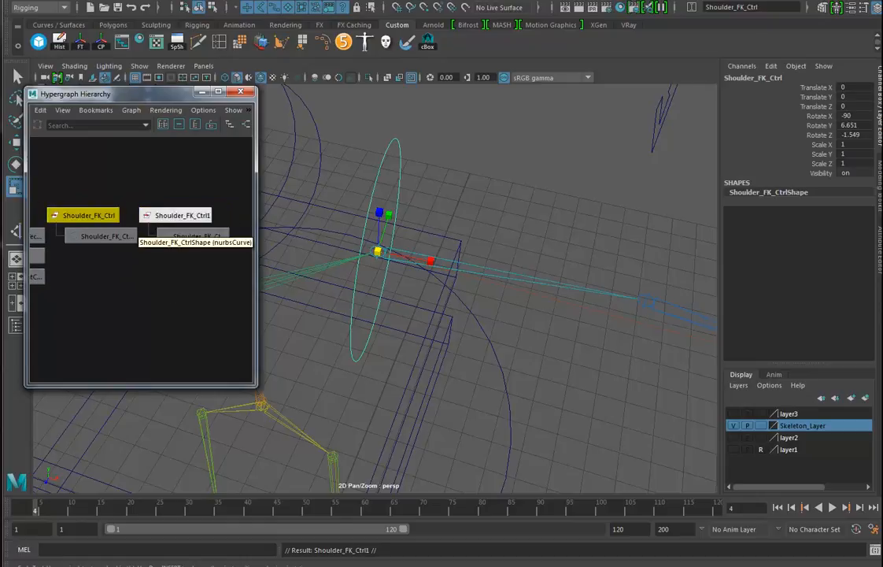
double_click(793, 77)
left_click(803, 77)
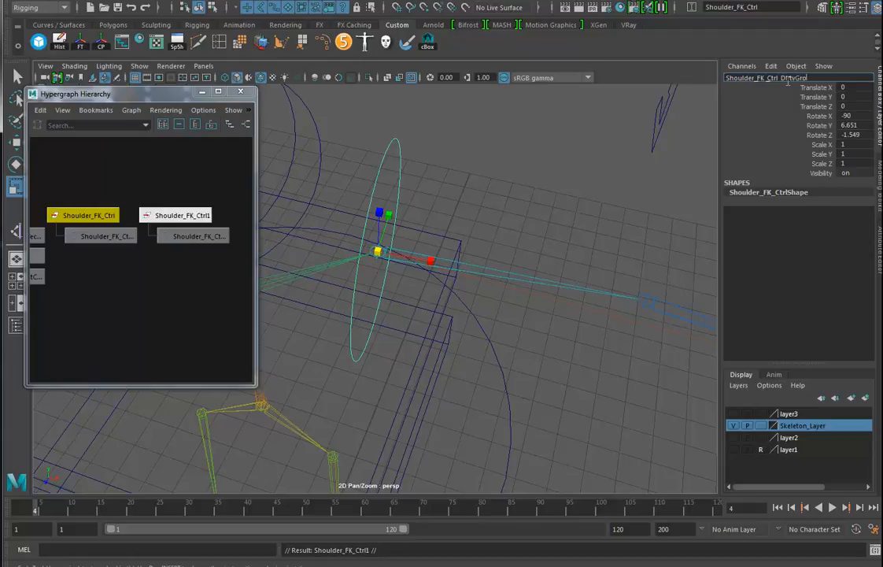
key("Return")
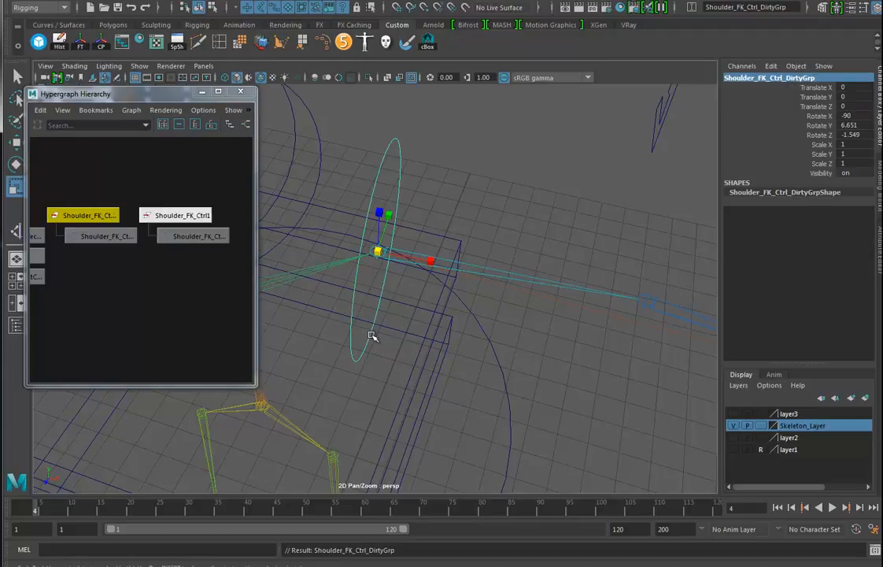
- Delete the curve shape node under Shoulder_FK_Ctrl_DirtyGrp, leaving only its transform as a group
left_click(133, 270)
left_click(102, 238)
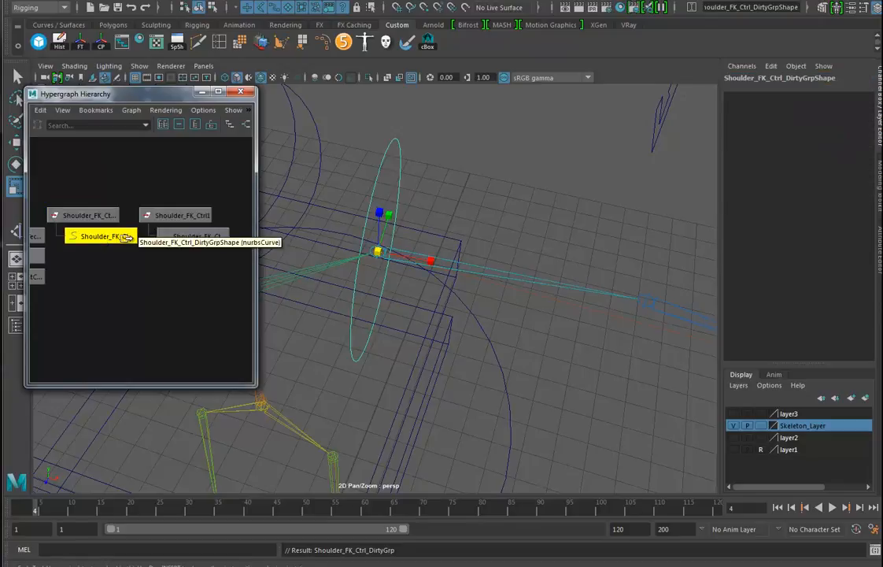
left_click(204, 110)
mouse_move(221, 126)
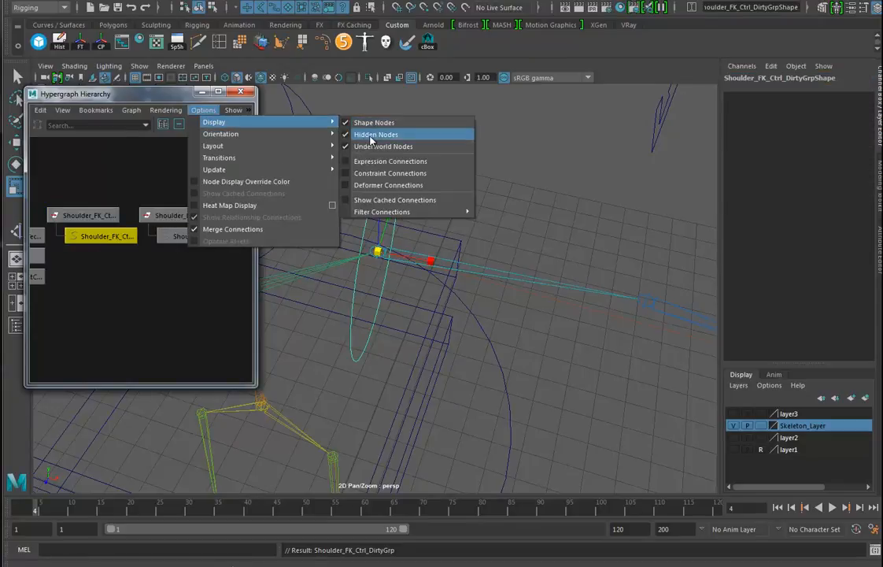
left_click(174, 95)
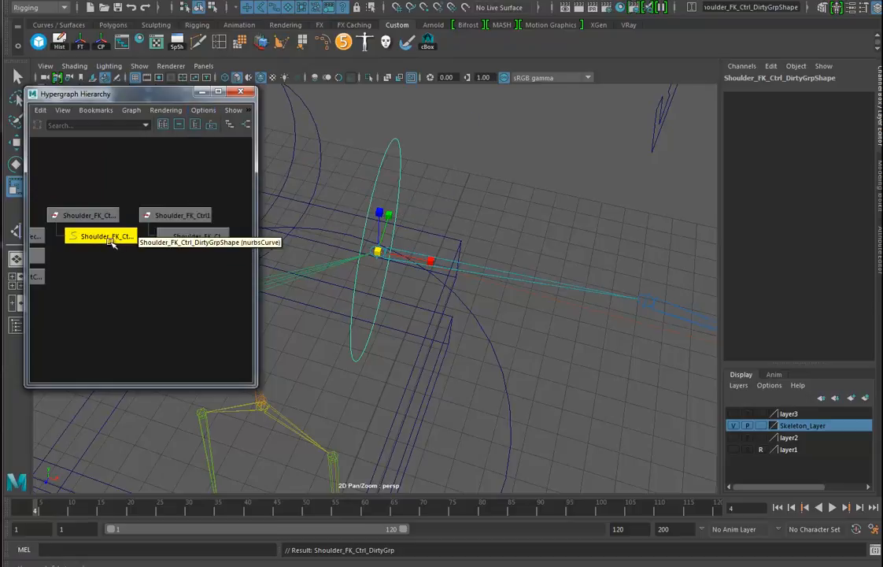
key("Delete")
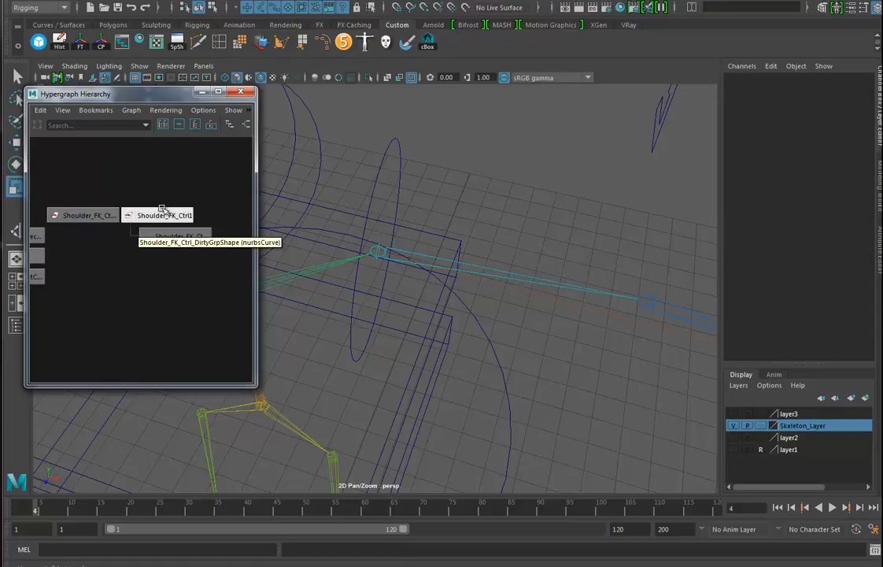
- Rename the duplicated circle to Shoulder_FK_Ctrl and parent it under Shoulder_FK_Ctrl_DirtyGrp
left_click(168, 214)
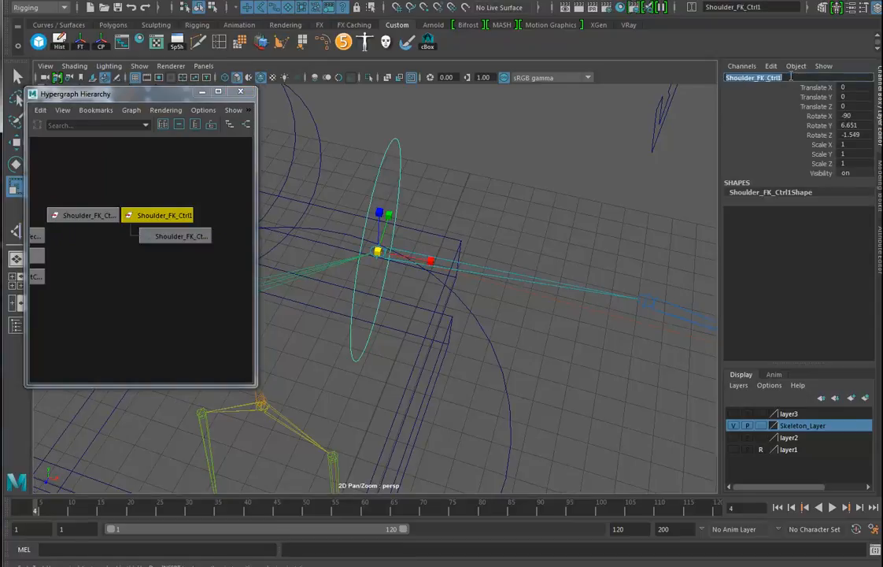
key("Return")
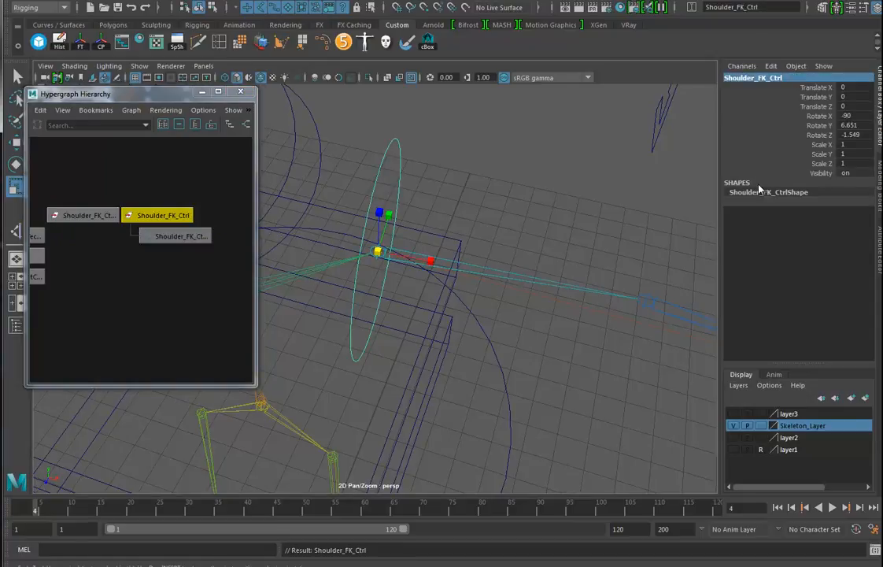
left_click(85, 215)
left_click(160, 217)
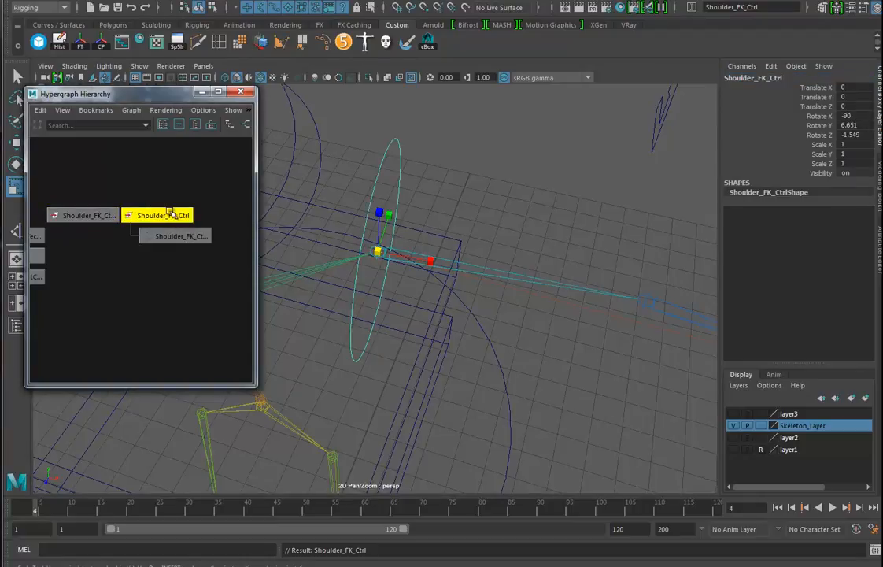
middle_click_drag(166, 217, 86, 219)
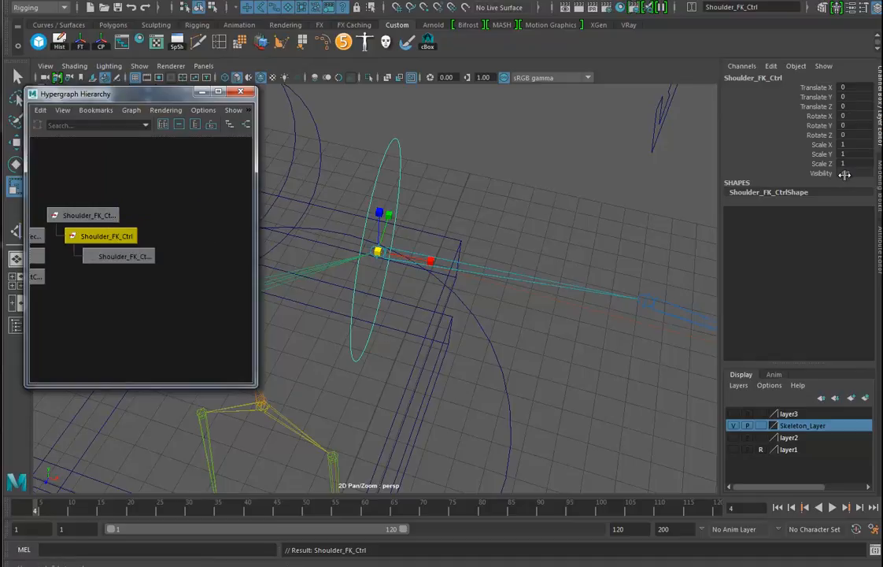
left_click(83, 215)
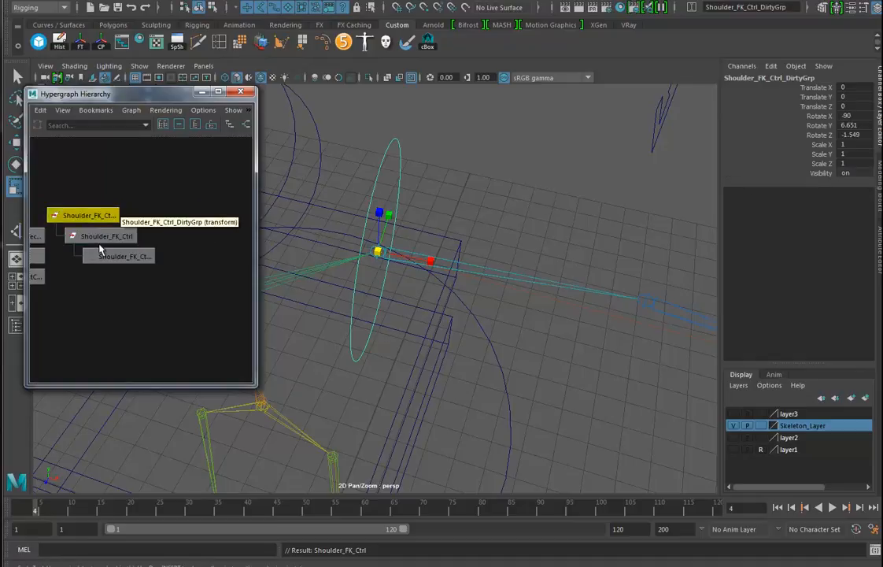
- Show layer3 and reshape the Shoulder_FK_Ctrl circle at control-vertex level, scaling and tilting its vertices to fit around the shoulder
left_click_drag(325, 297, 449, 242, "alt")
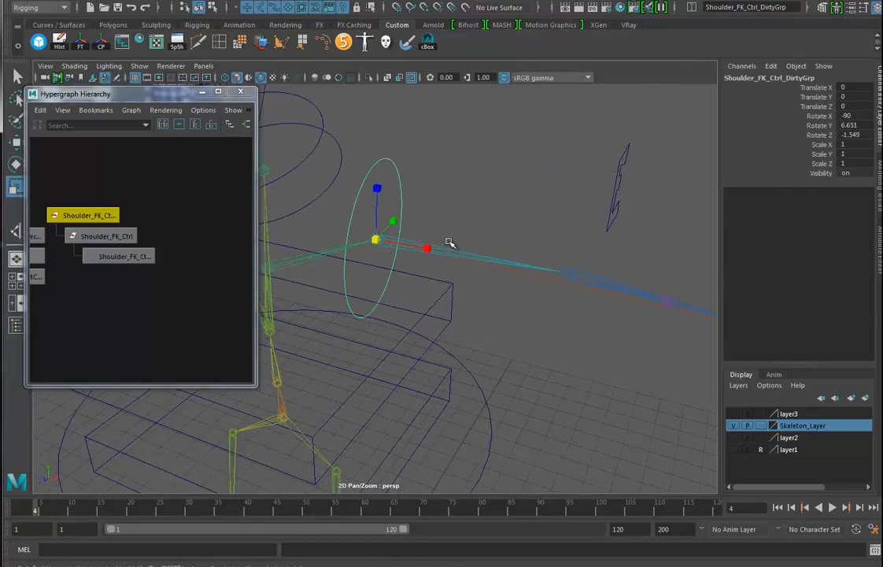
left_click(734, 415)
mouse_move(551, 323)
left_mouse_down("alt")
mouse_move(459, 316)
mouse_move(550, 317)
left_mouse_up("alt")
right_click(376, 158)
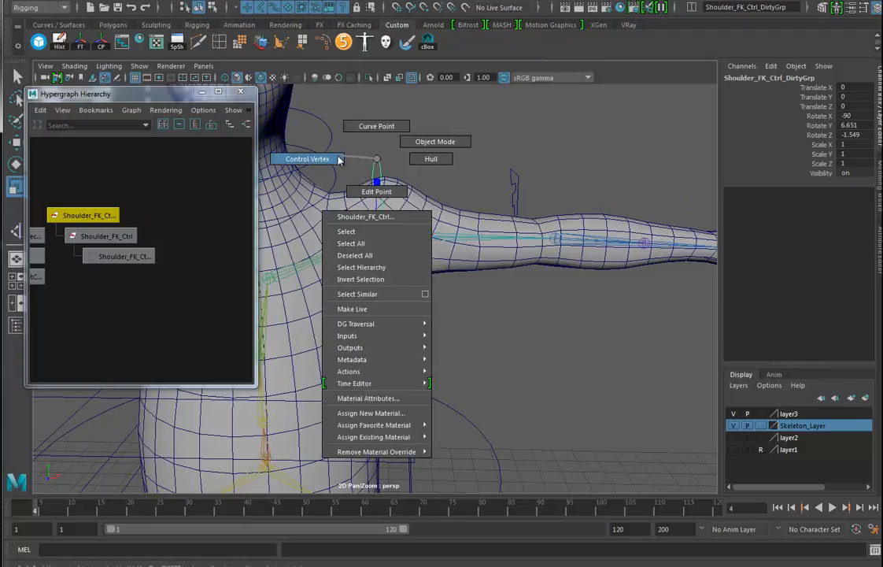
right_click_drag(338, 160, 419, 160)
left_click(382, 170)
left_click_drag(445, 196, 400, 201, "alt")
left_click_drag(376, 235, 383, 234)
key("e")
left_click_drag(360, 174, 393, 184)
left_click_drag(449, 248, 495, 255, "alt")
- Hide layer3 and return the Shoulder_FK_Ctrl curve to object mode
left_click(735, 414)
left_click_drag(483, 325, 447, 191, "alt")
left_click(437, 211)
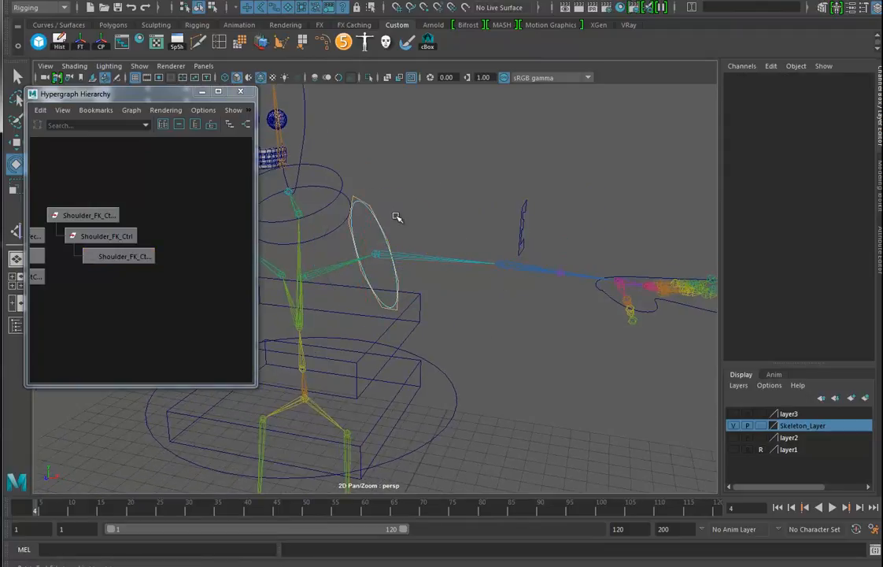
right_click_drag(383, 227, 441, 209)
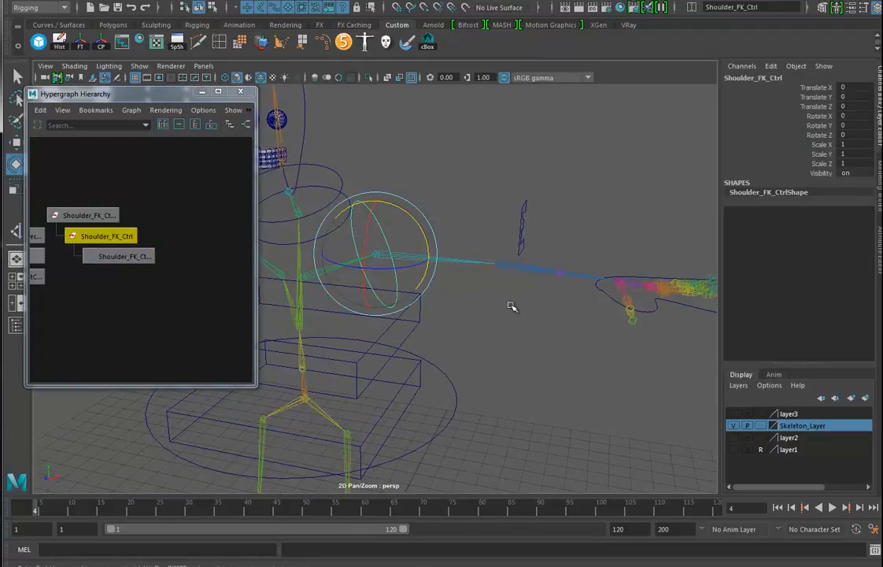
left_click_drag(526, 314, 453, 302, "alt")
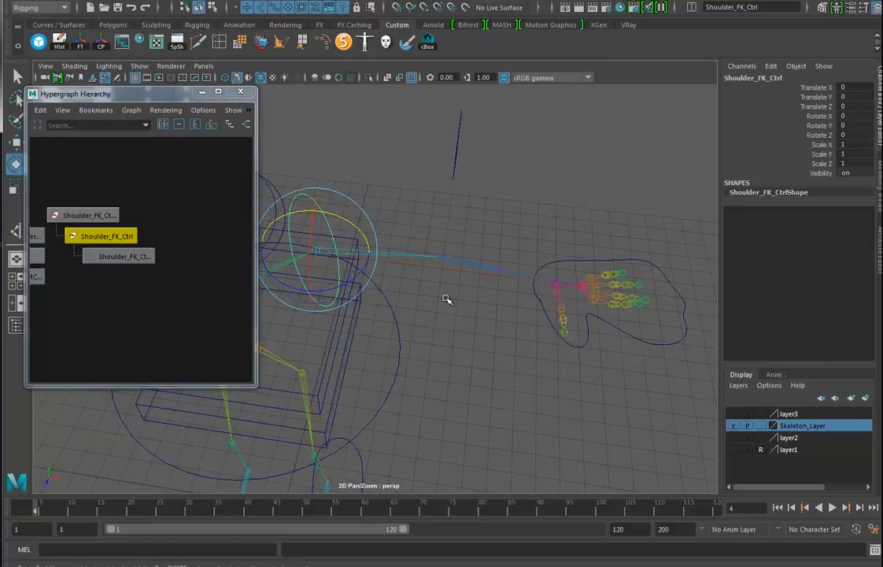
- Create a NURBS circle and snap it onto the left elbow joint
left_click(71, 3)
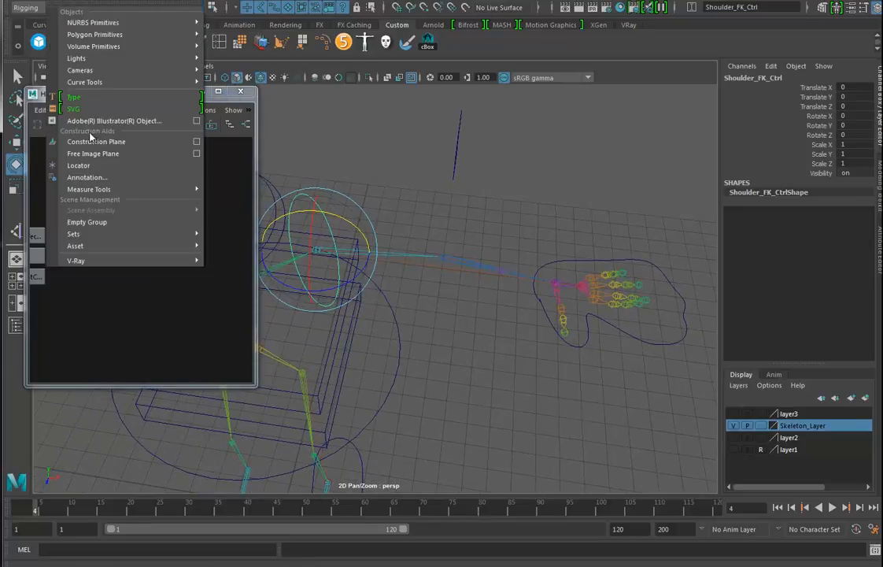
mouse_move(169, 22)
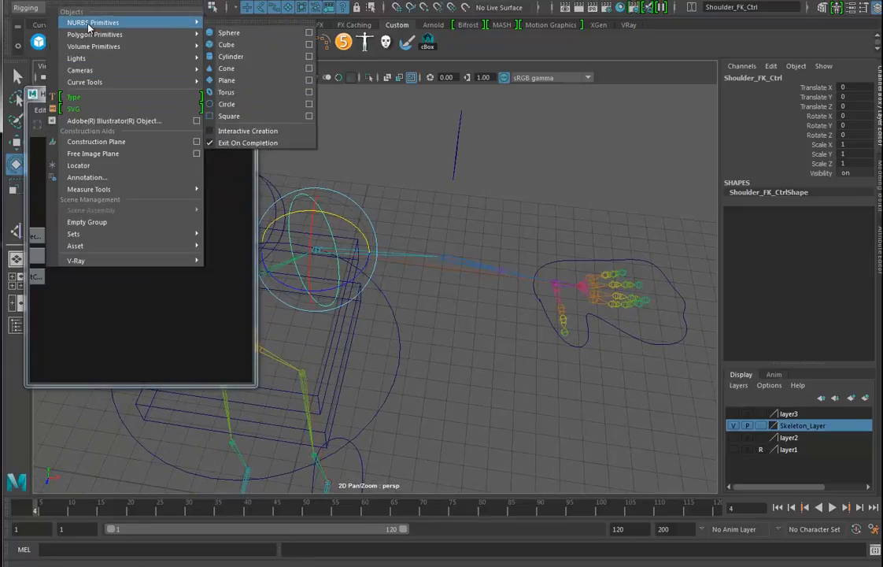
left_click(247, 104)
left_click_drag(356, 306, 427, 290, "alt")
key("w")
key("v")
middle_click_drag(419, 247, 432, 247)
- Scale the elbow circle uniformly to about 6.8 and rotate it -90 degrees in Z so it encircles the arm
key("r")
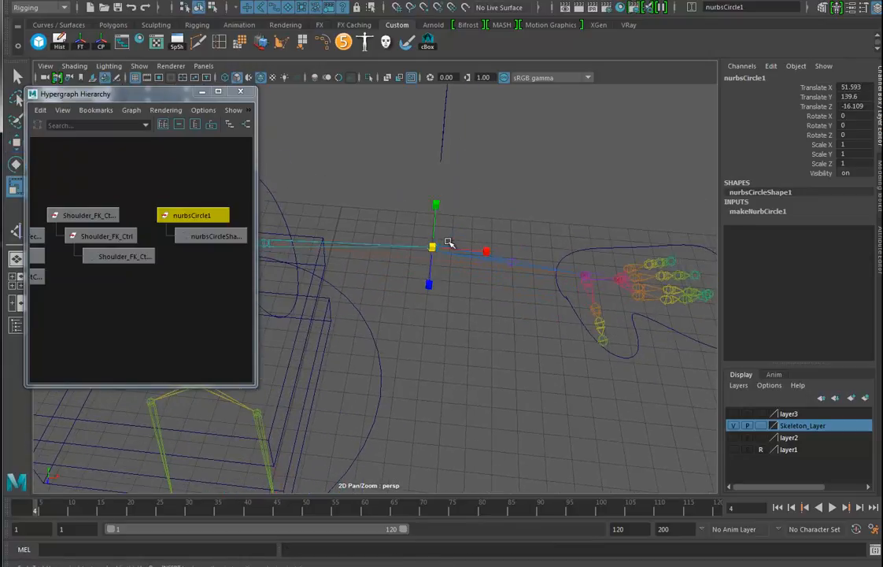
left_click_drag(431, 248, 476, 246)
key("e")
left_click_drag(455, 211, 530, 239)
left_click_drag(473, 286, 513, 316, "alt")
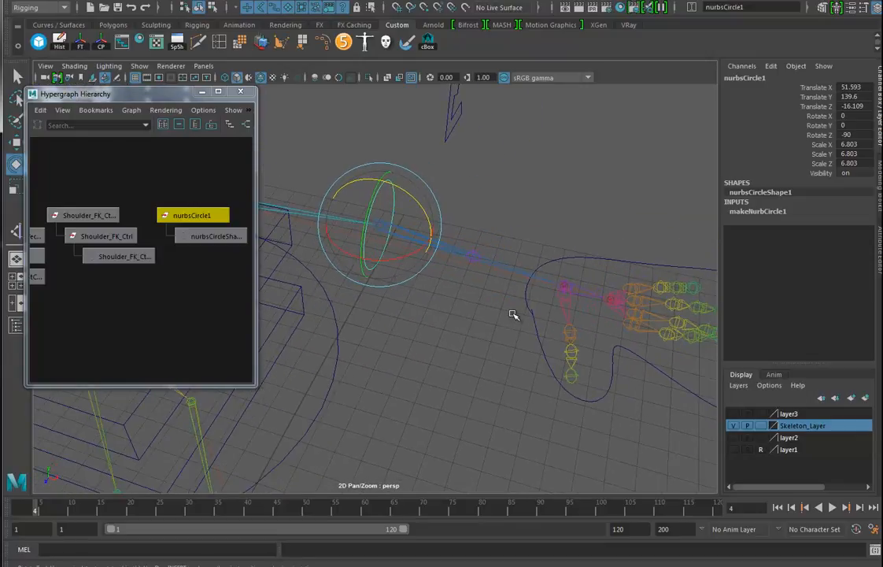
- Duplicate the elbow circle and snap the copy onto the left wrist joint
key("ctrl+d")
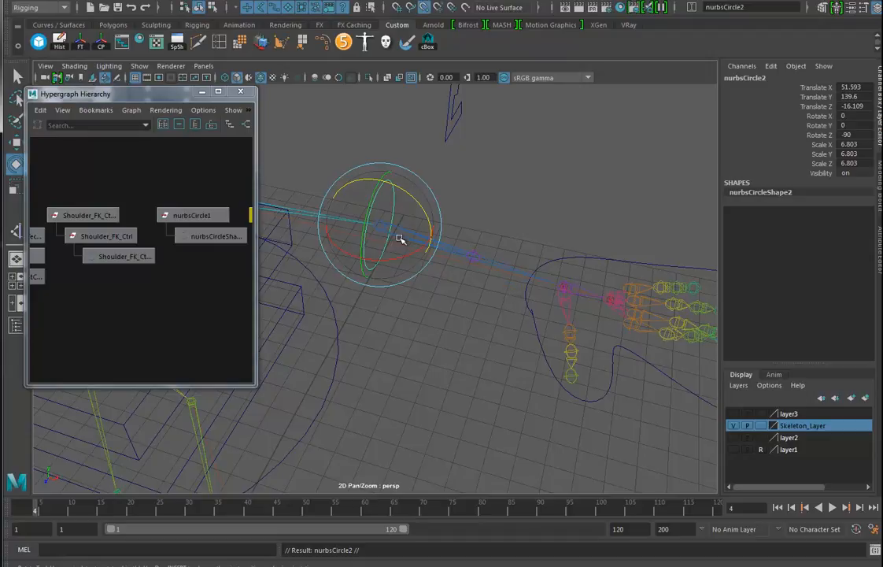
key("w")
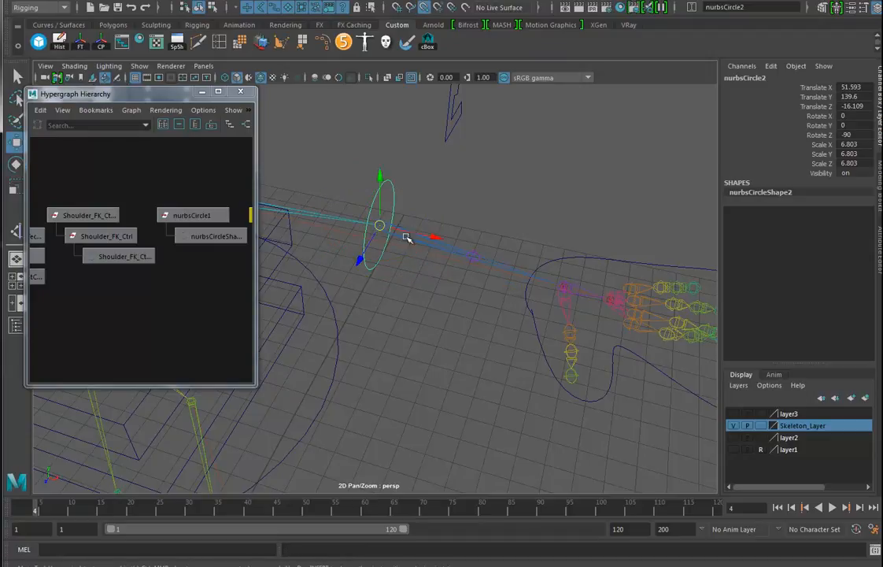
left_click_drag(382, 228, 575, 292)
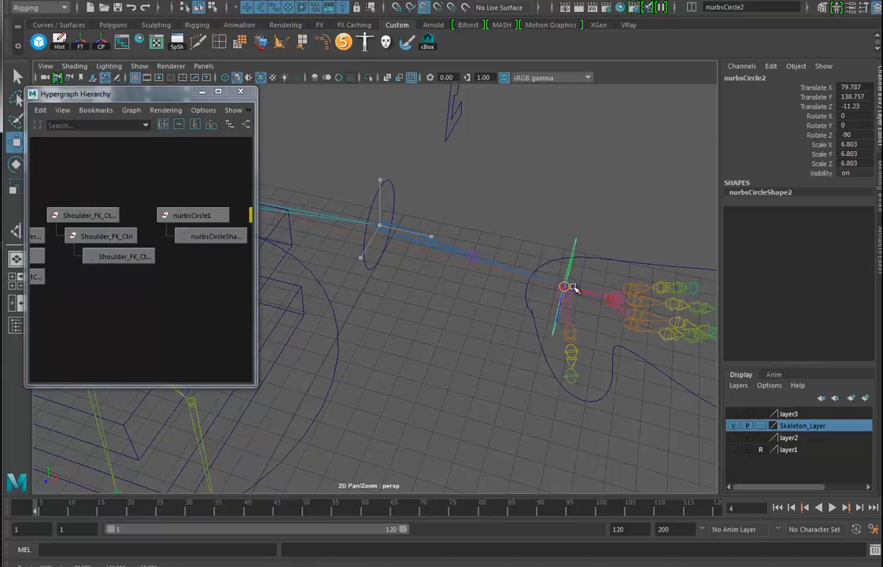
- Freeze transformations and delete history on both the wrist circle and the elbow circle
left_click(80, 46)
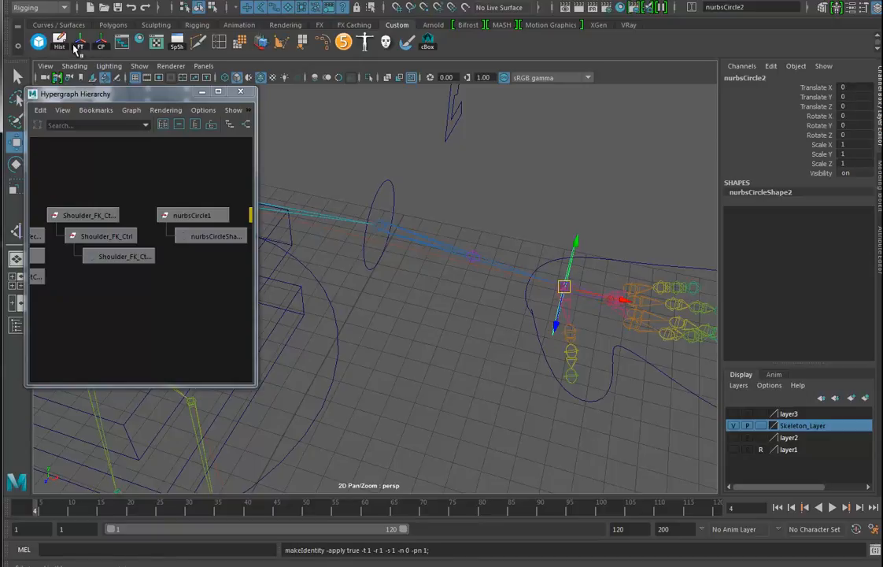
left_click(57, 44)
left_click_drag(433, 307, 422, 307, "alt")
left_click_drag(371, 179, 397, 198)
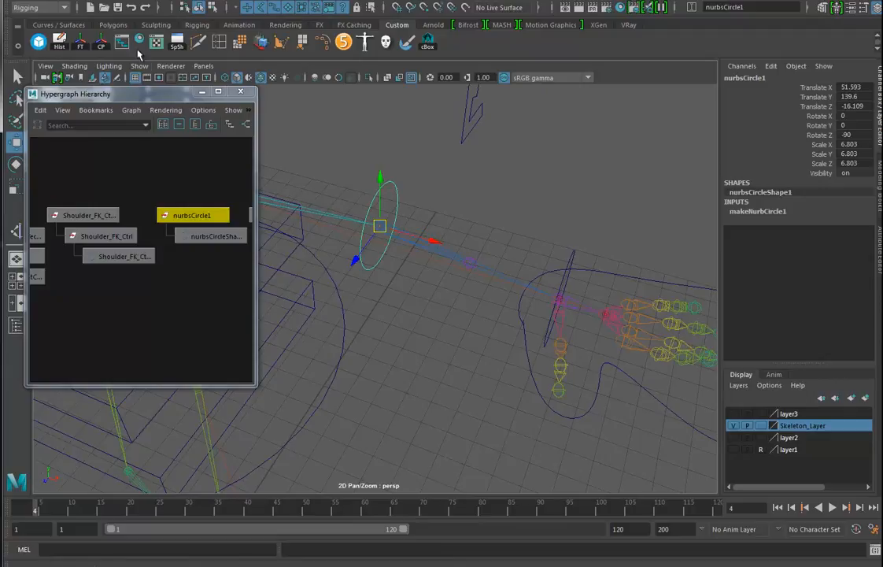
left_click(81, 47)
left_click(58, 44)
- Rename the elbow circle to Elbow_FK_Ctrl
left_click_drag(613, 272, 573, 221, "alt")
left_click(748, 77)
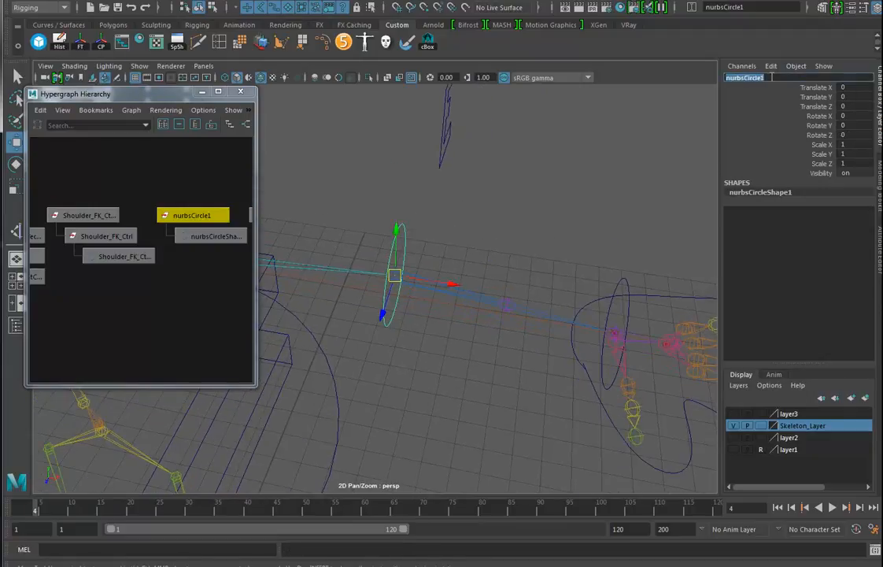
type("Elbow_FK_CTRL")
key("Return")
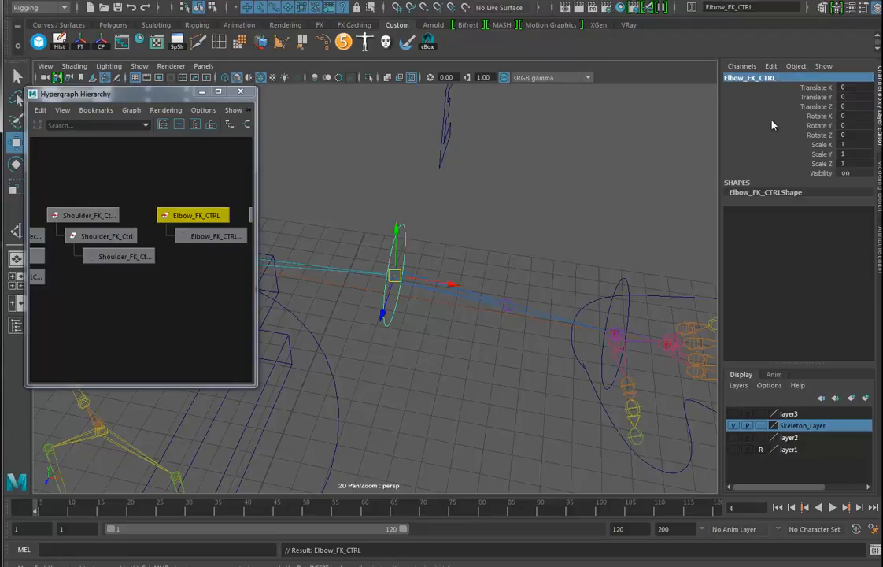
double_click(776, 79)
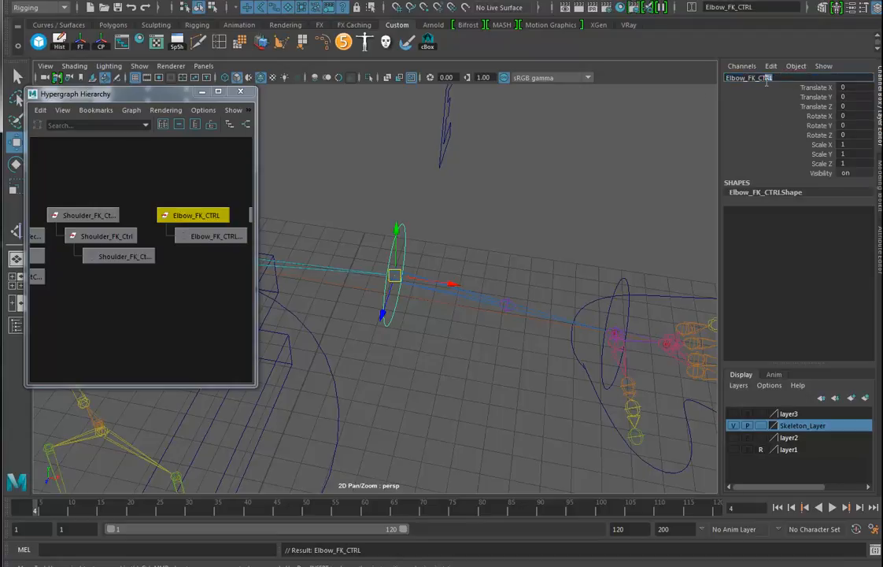
key("Return")
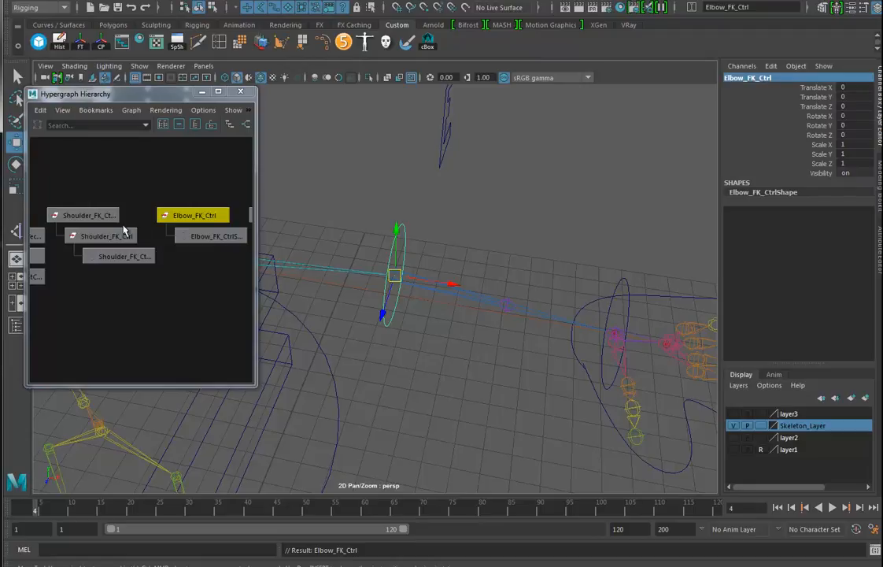
- Rename the wrist circle to Wrist_FK_Ctrl
middle_click_drag(219, 284, 133, 289, "alt")
left_click(197, 221)
double_click(744, 78)
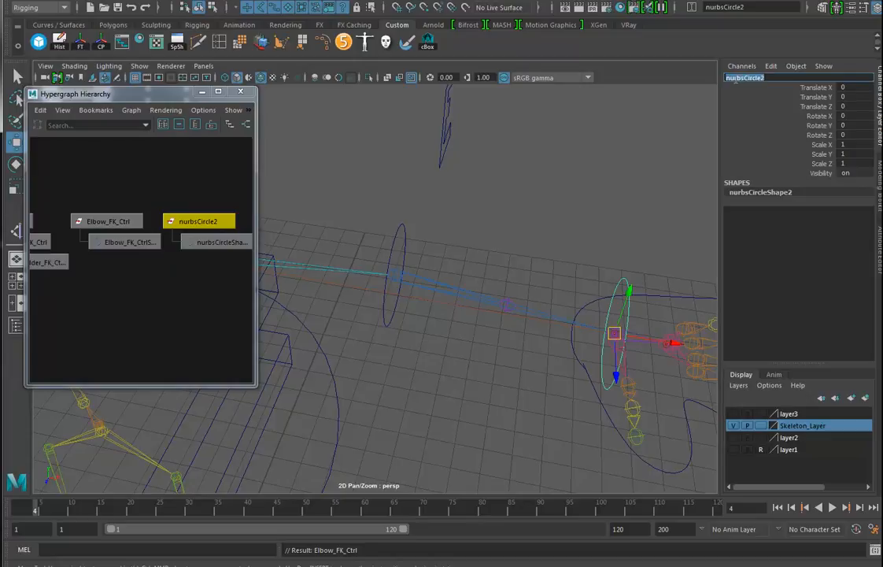
type("Wrist_FK_")
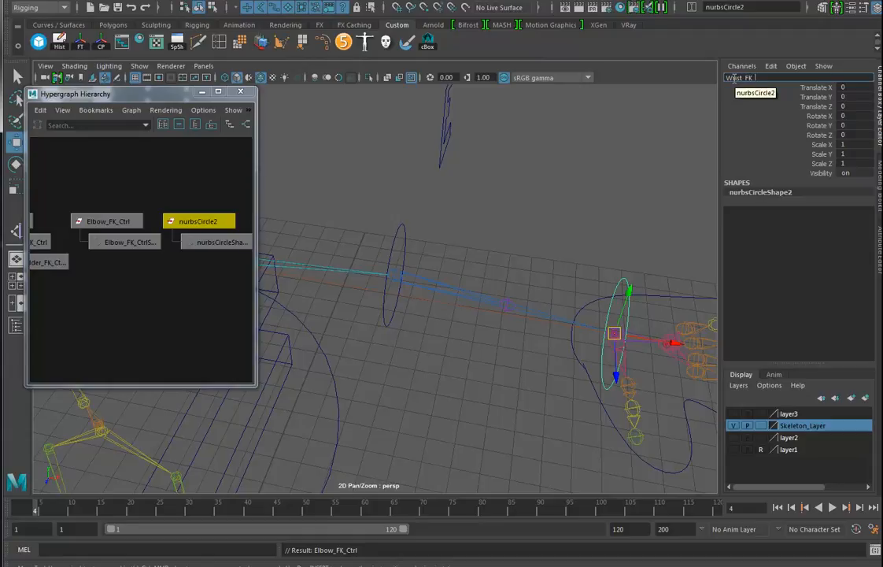
type("Ctrl")
key("Return")
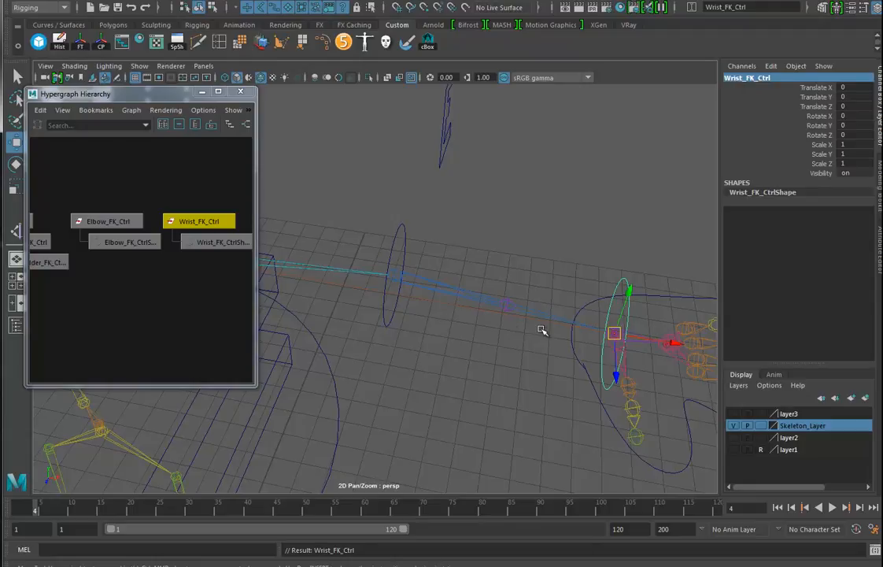
- Match Elbow_FK_Ctrl's orientation to the L_Elbow joint with an orient constraint, and delete that constraint
middle_click_drag(488, 327, 551, 328, "alt")
left_click_drag(550, 327, 526, 325, "alt")
left_click_drag(454, 222, 512, 264)
middle_click_drag(515, 300, 464, 282, "alt")
right_click_drag(464, 281, 494, 280, "alt")
left_click(494, 280)
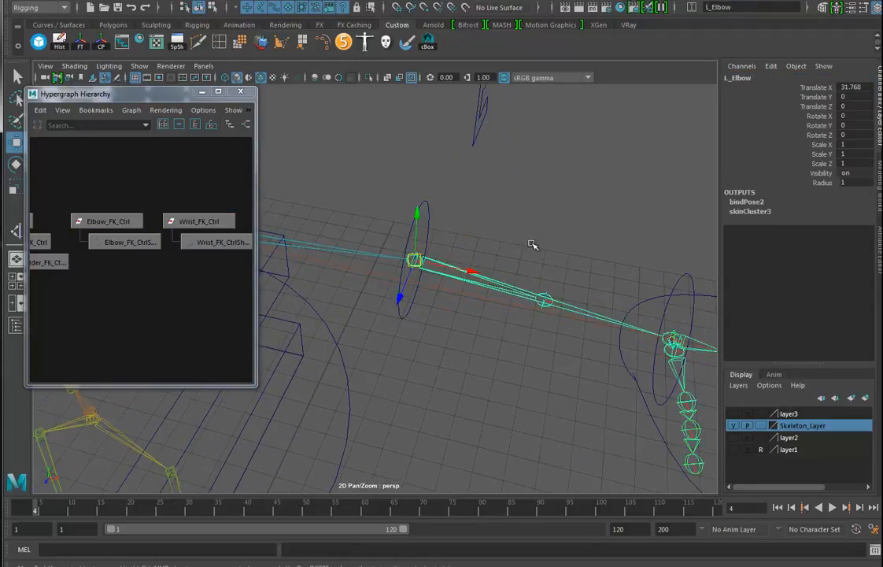
left_click(424, 205, "shift")
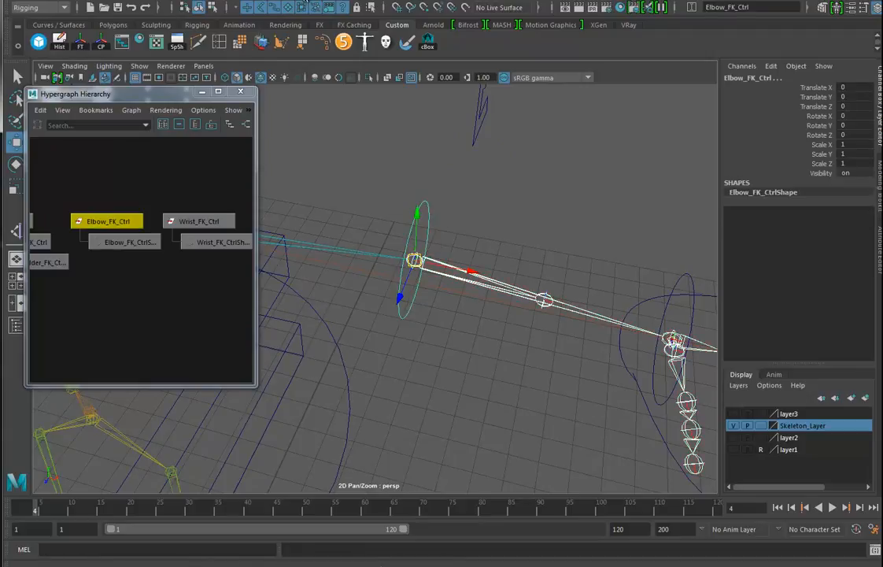
left_click(306, 3)
left_click(323, 46)
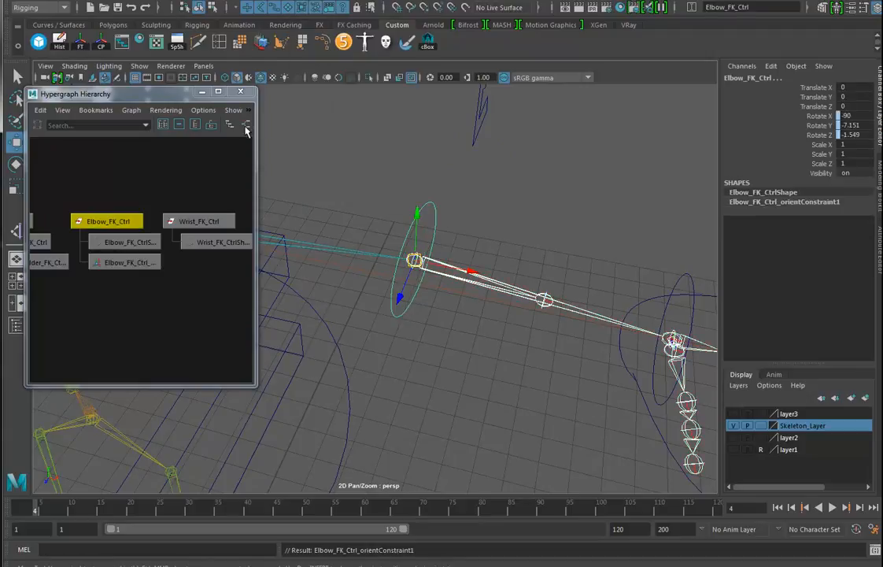
left_click(128, 262)
key("Delete")
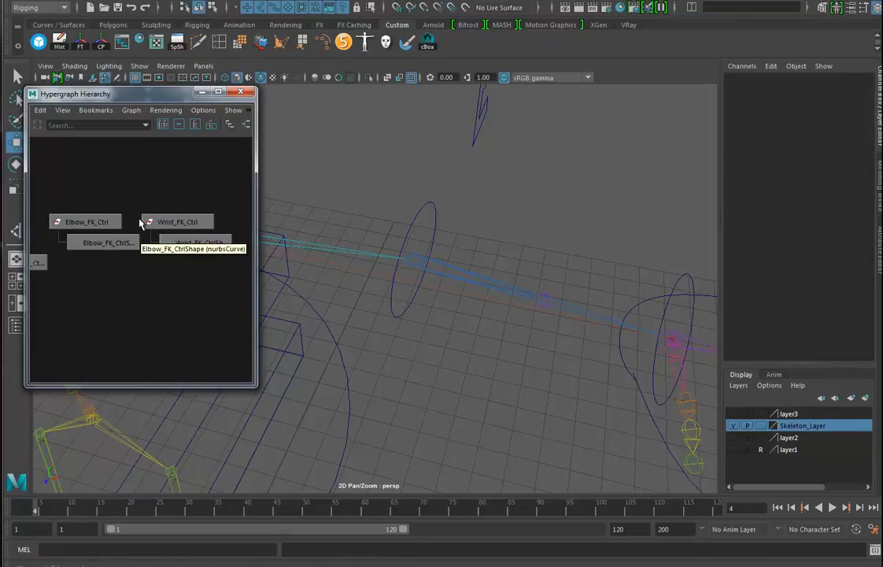
- Duplicate Elbow_FK_Ctrl in place and delete the duplicate's curve shape node, leaving only its transform
left_click(95, 225)
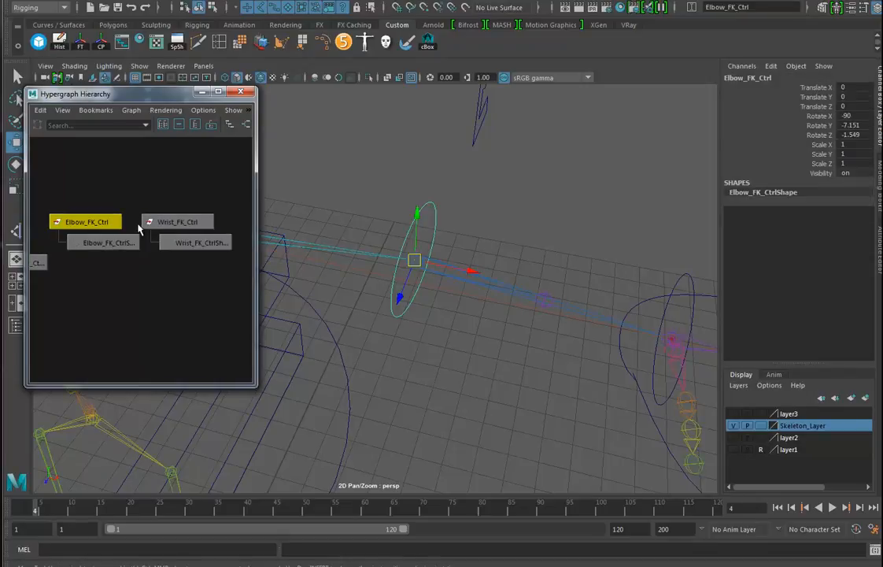
key("ctrl+d")
left_click(113, 244)
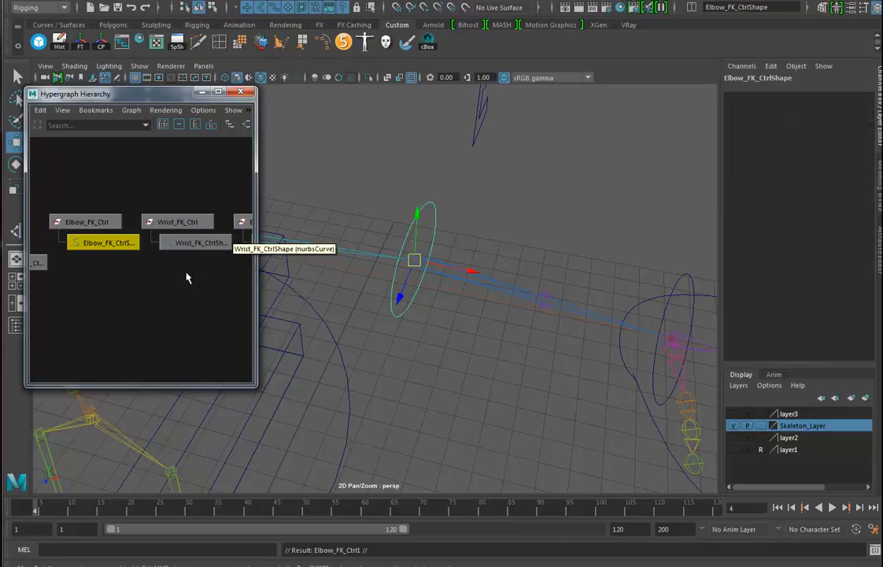
middle_click_drag(182, 274, 142, 278, "alt")
left_click(222, 224)
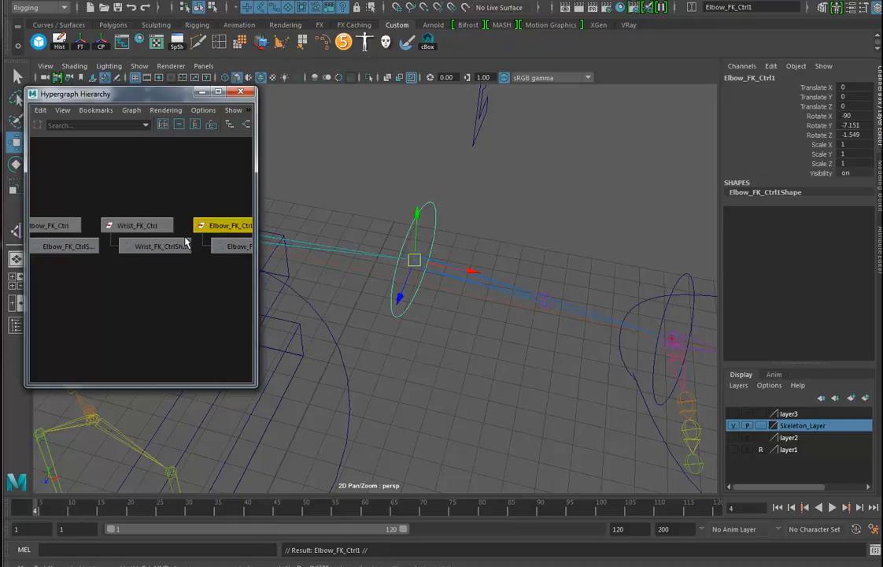
left_click(236, 246)
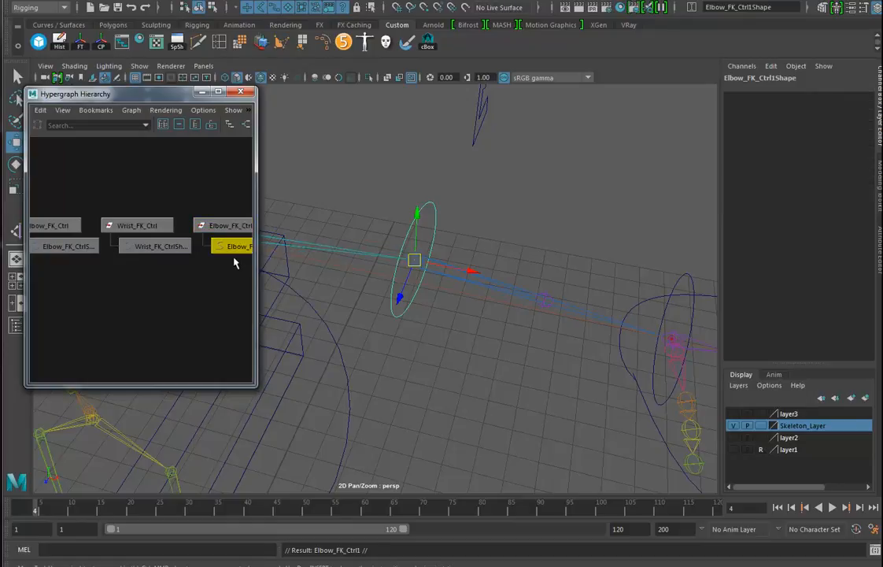
key("Delete")
- Parent Elbow_FK_Ctrl under the shapeless duplicate transform and rename that transform to Elbow_FK_Ctrl_DirtyGrp
middle_click_drag(65, 224, 211, 225)
key("f")
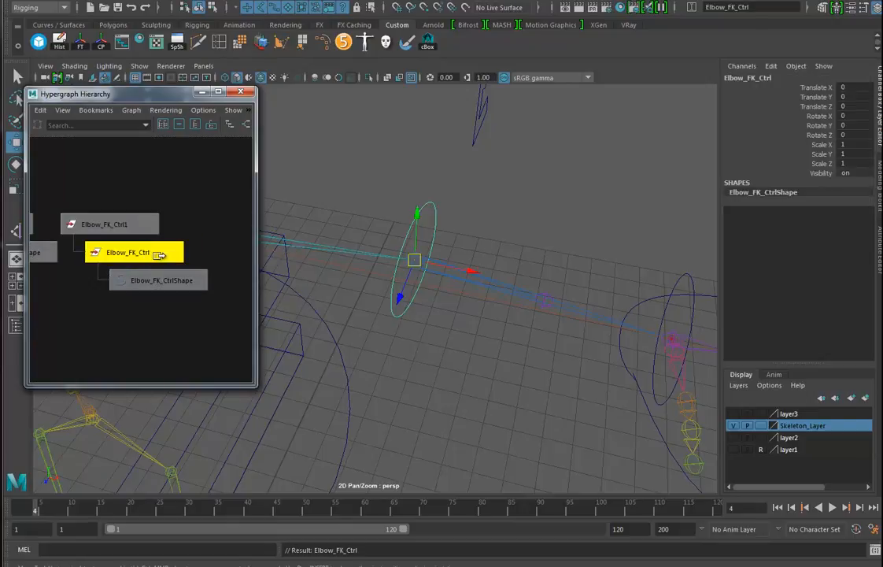
left_click(151, 226)
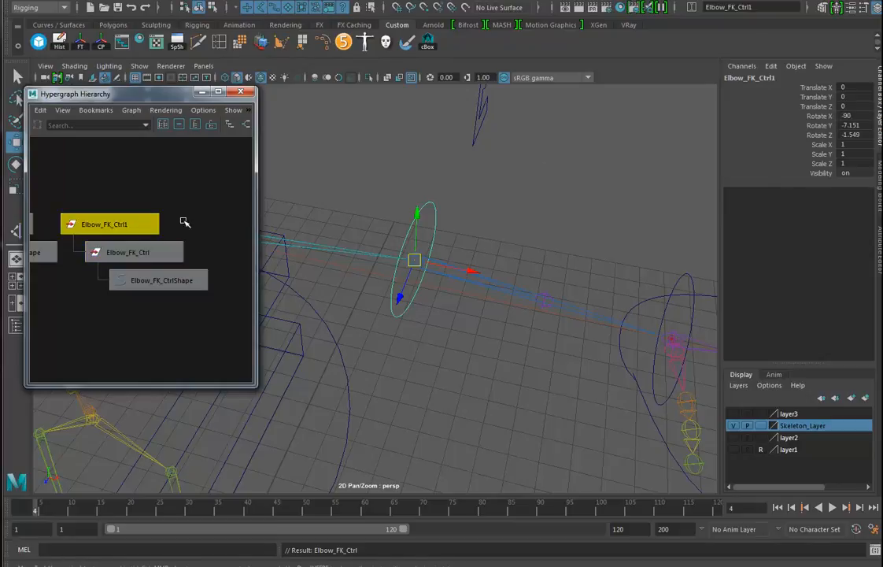
left_click(789, 77)
left_click(795, 77)
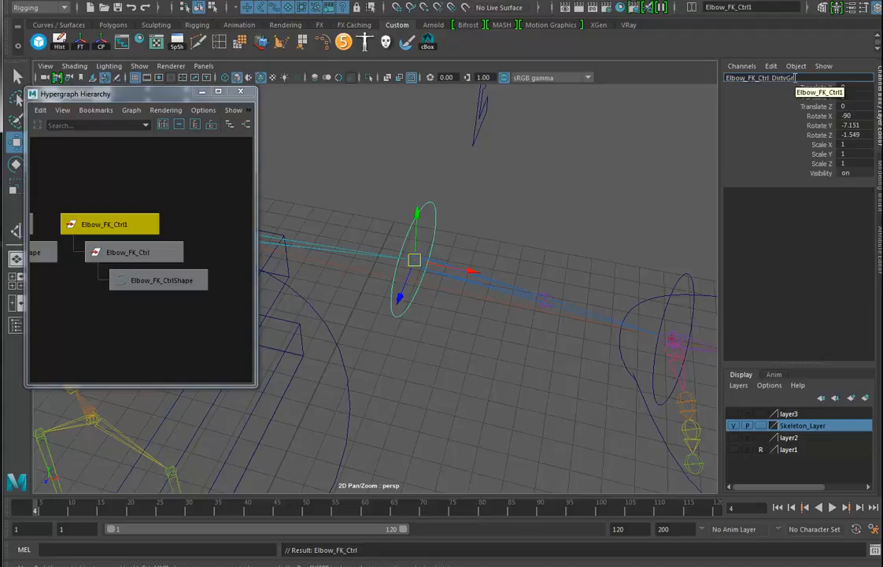
key("Return")
- Orient-constrain Wrist_FK_Ctrl to the L_Wrist joint so the control takes on the joint's orientation
right_click_drag(197, 260, 144, 262, "alt")
middle_click_drag(145, 262, 157, 260, "alt")
middle_click_drag(96, 227, 118, 254, "ctrl")
right_click_drag(118, 254, 158, 259, "alt")
middle_click_drag(157, 258, 142, 268, "alt")
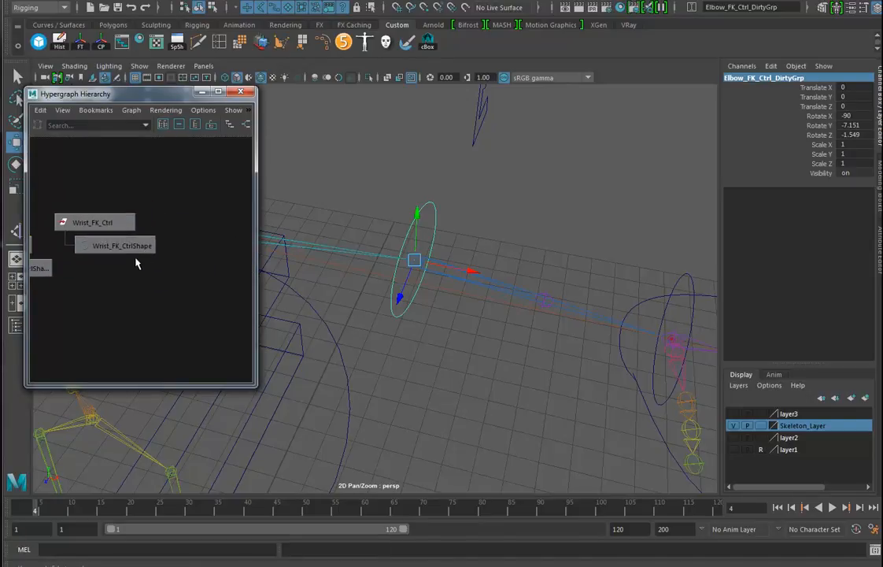
left_click(114, 222)
left_click_drag(585, 329, 523, 299, "alt")
right_click_drag(521, 299, 582, 338, "alt")
left_click(609, 349)
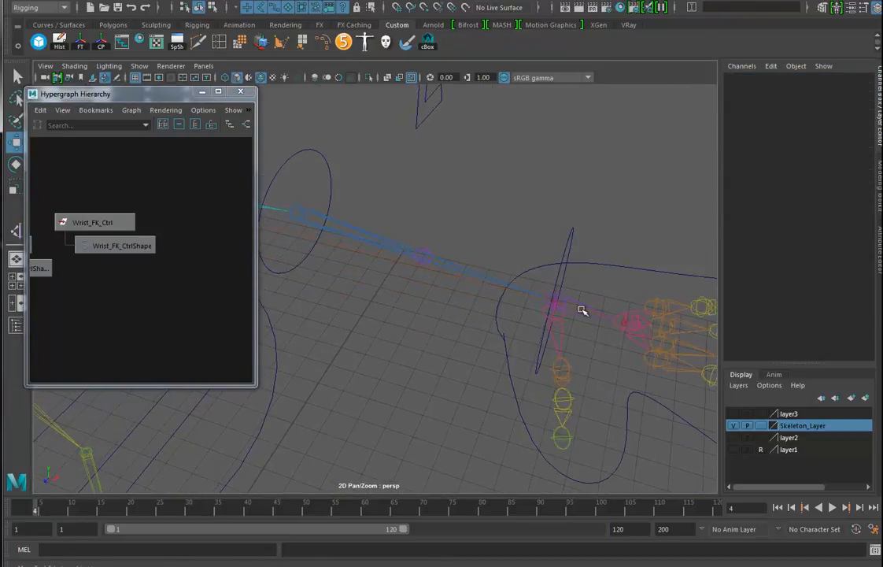
left_click(587, 315)
left_click(602, 291)
left_click(573, 297)
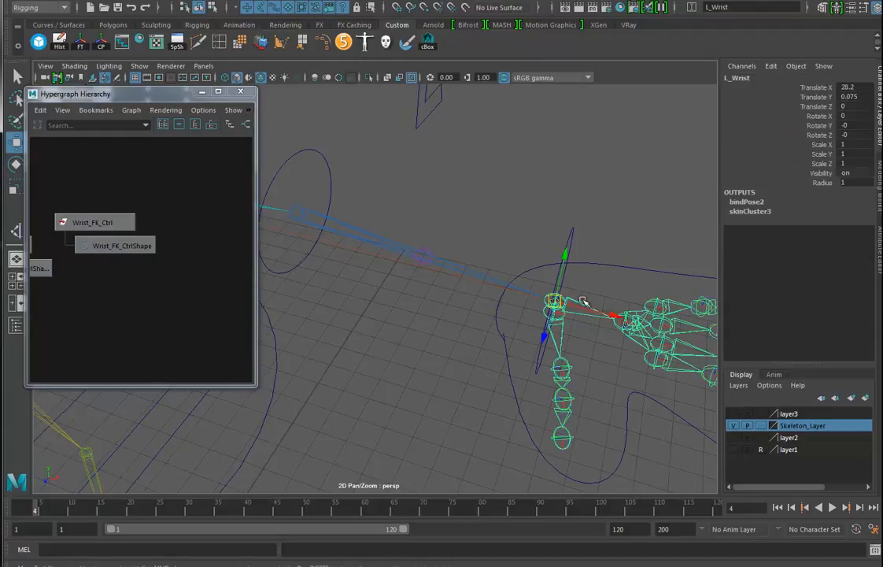
left_click_drag(562, 220, 584, 236)
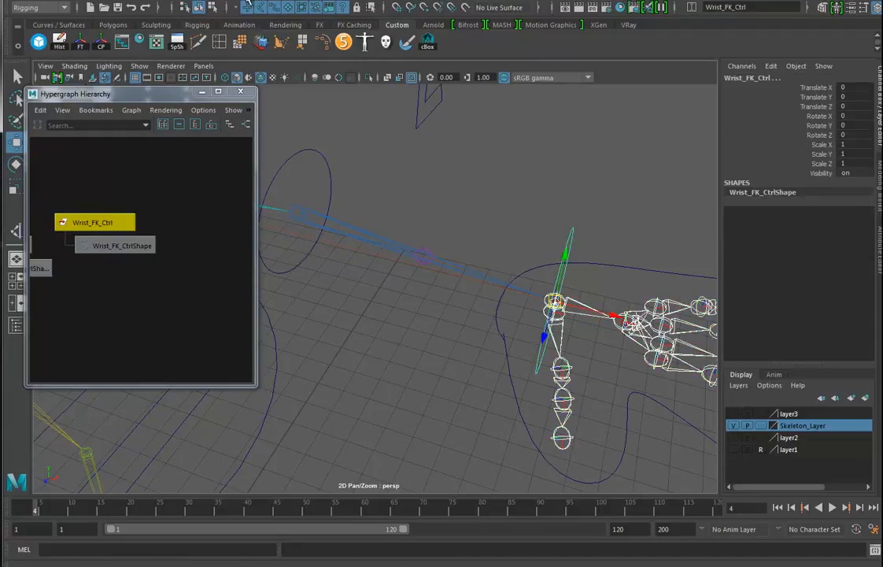
left_click(321, 4)
left_click(314, 48)
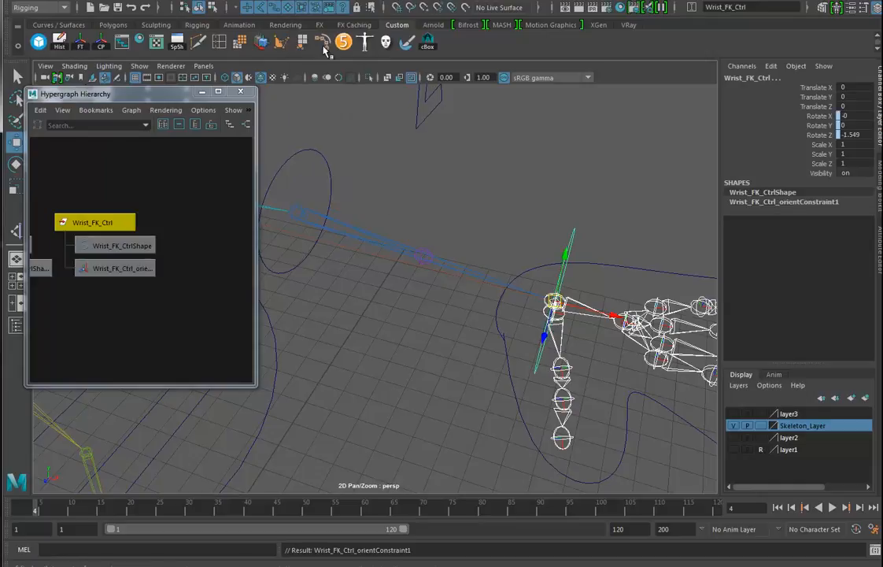
- Delete the orient constraint node under Wrist_FK_Ctrl
left_click_drag(528, 252, 551, 228, "alt")
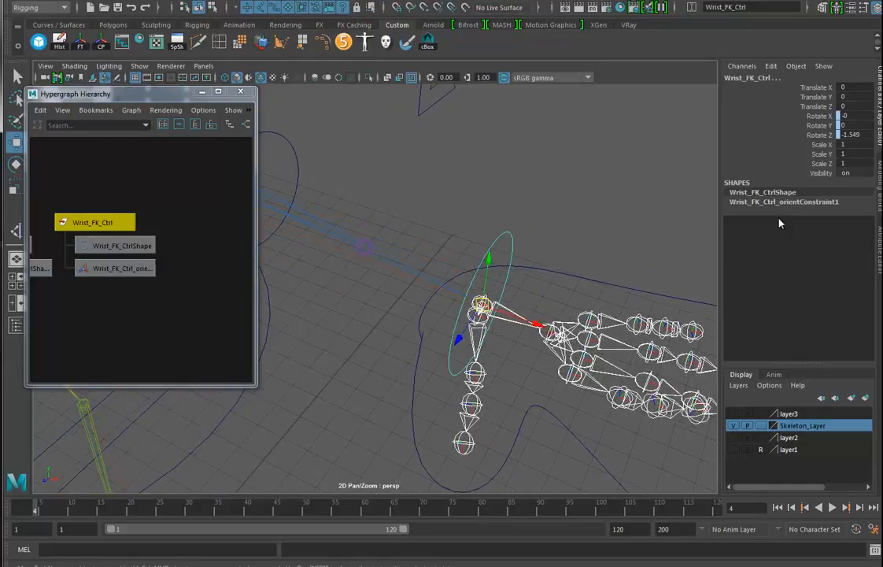
left_click(122, 269)
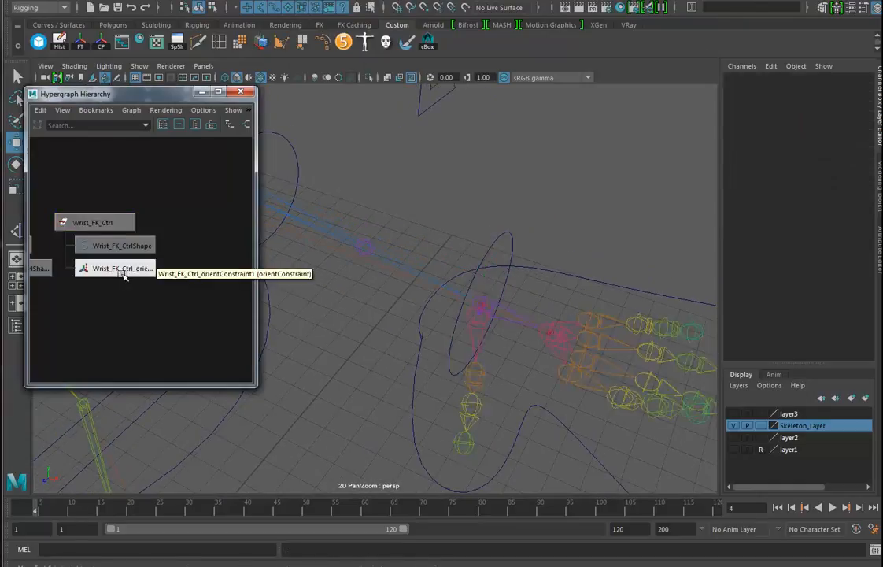
key("Delete")
- Duplicate Wrist_FK_Ctrl in place and delete the duplicate's curve shape node, leaving only its transform
left_click(130, 224)
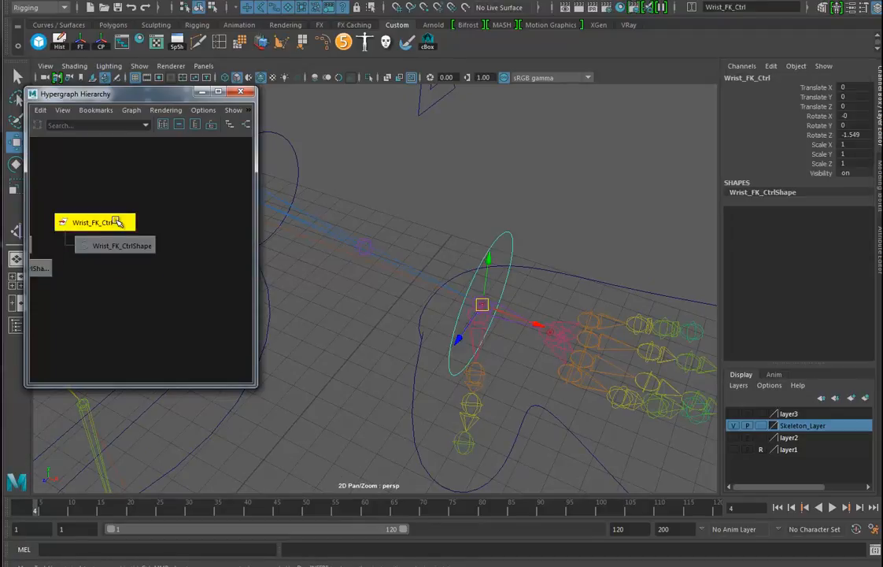
key("ctrl+d")
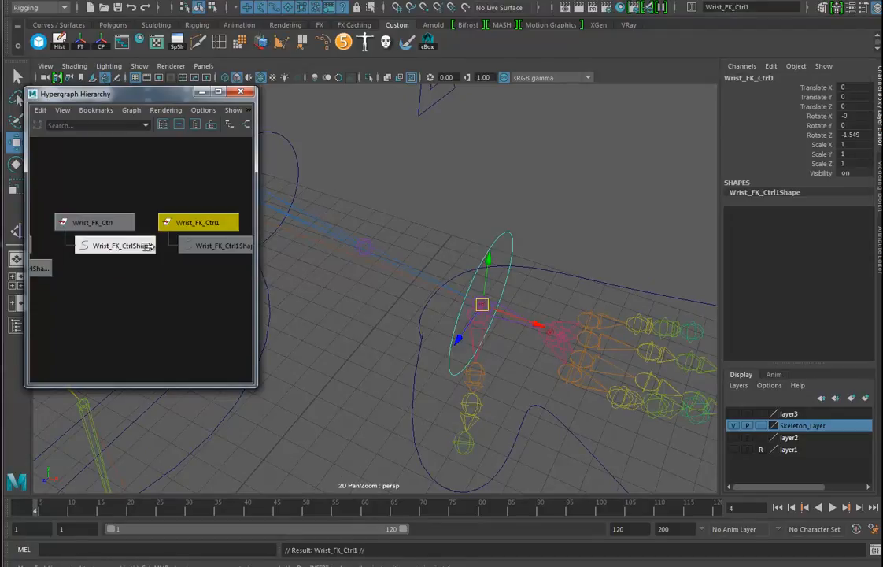
left_click(203, 247)
key("Delete")
- Parent Wrist_FK_Ctrl under the shapeless duplicate transform and rename that transform to Wrist_FK_Ctrl_DirtyGrp
middle_click_drag(103, 226, 213, 227)
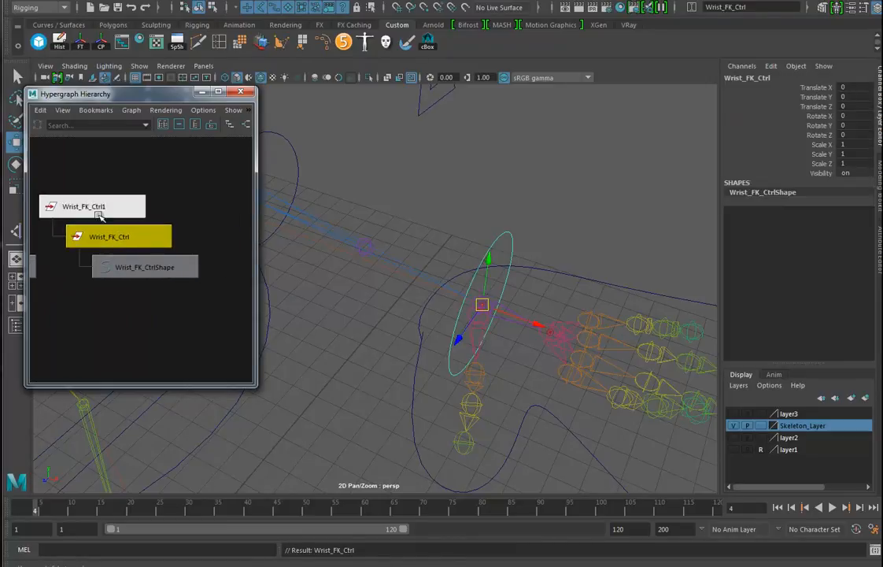
left_click(87, 206)
double_click(747, 78)
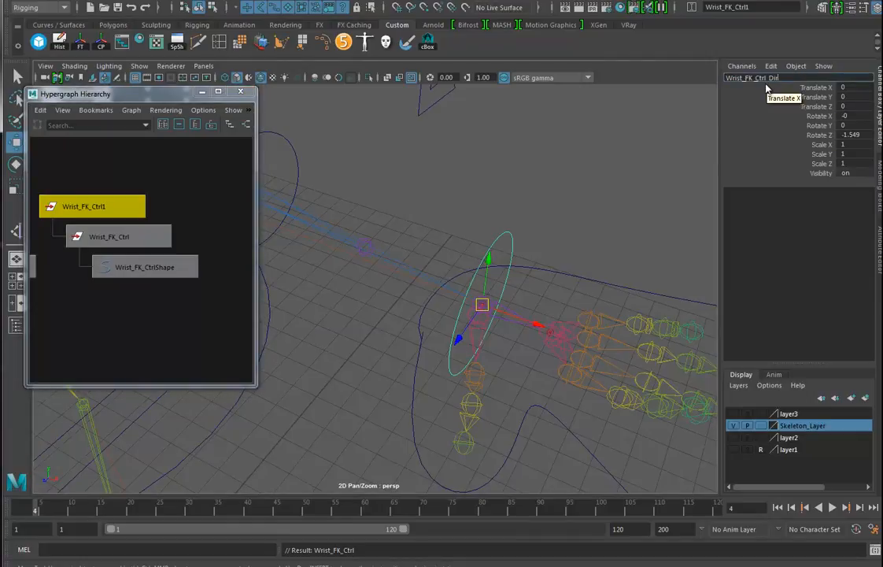
type("Wrist_FK_Ctrl_DirtyGrp")
key("Return")
- Orient-constrain the L_Elbow joint to Elbow_FK_Ctrl
left_click_drag(520, 245, 566, 244, "alt")
left_click(473, 167)
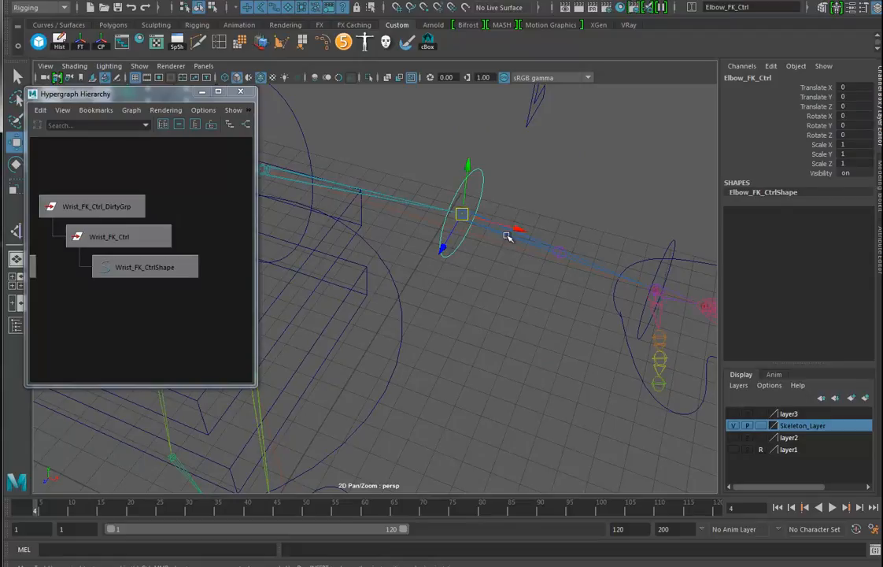
left_click(507, 232)
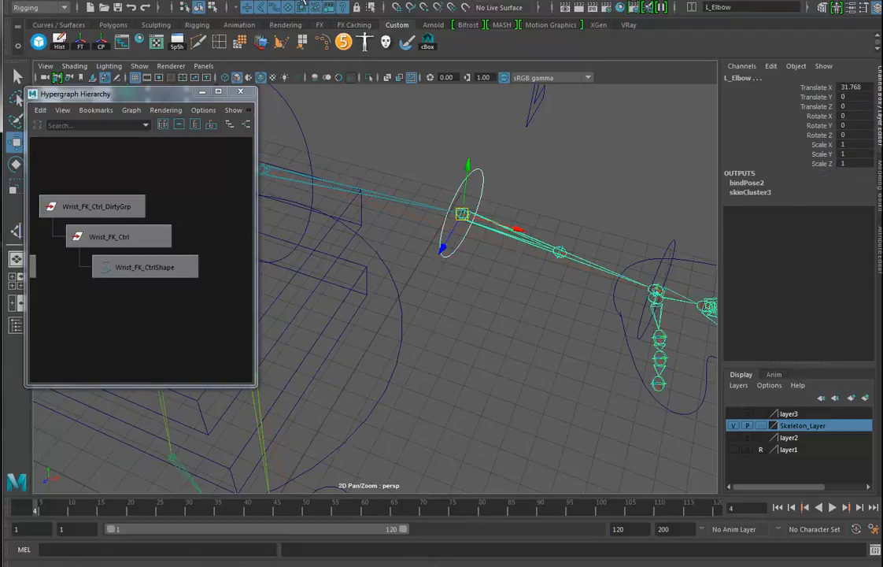
left_click(300, 3)
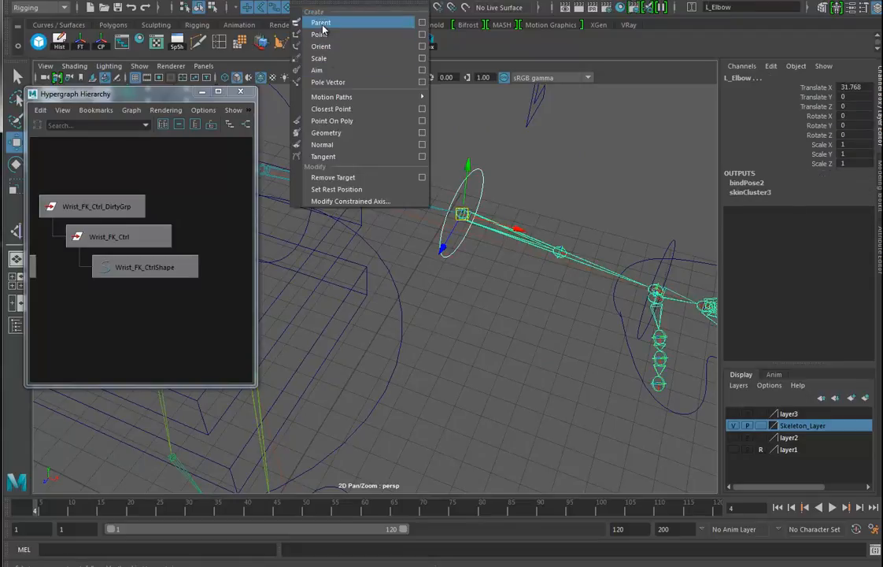
left_click(321, 46)
- Orient-constrain the L_Wrist joint to Wrist_FK_Ctrl by repeating the orient constraint command
left_click_drag(460, 212, 483, 187, "alt")
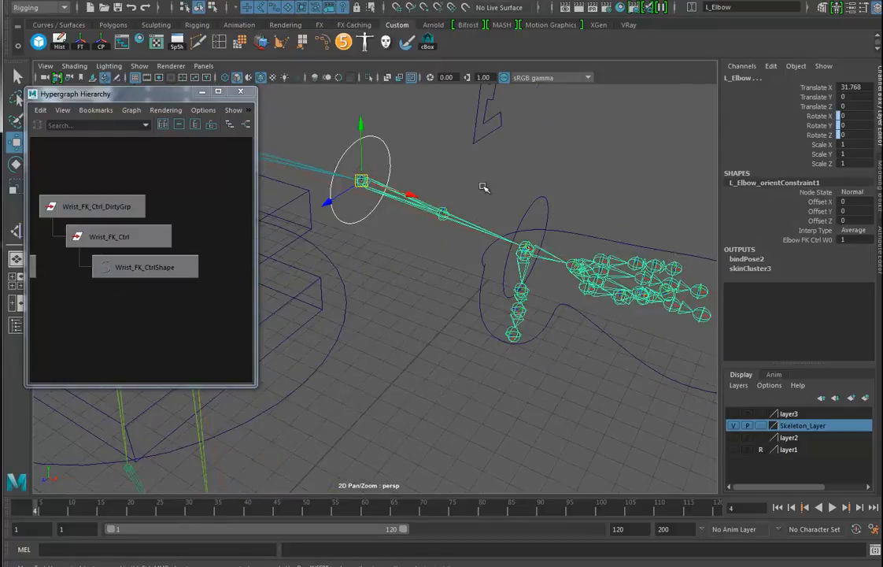
left_click(545, 206)
left_click(552, 262, "shift")
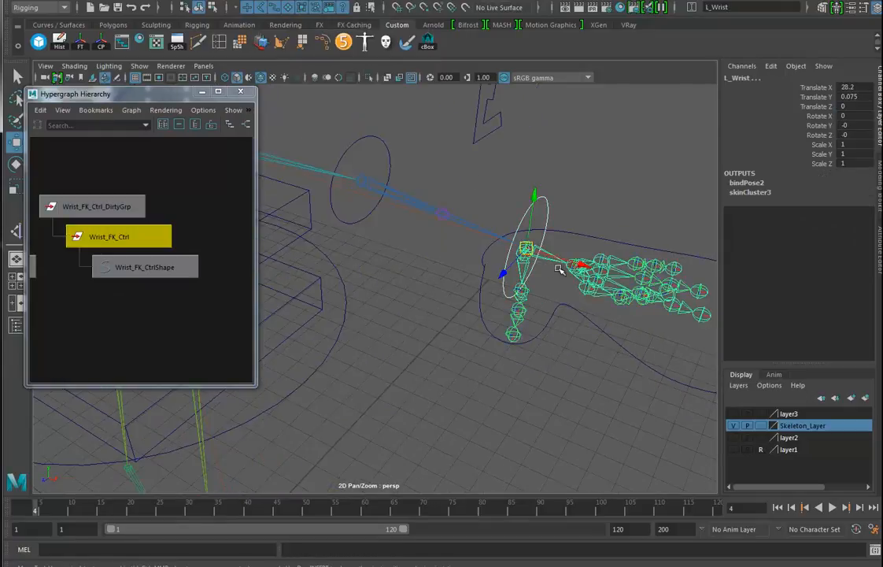
key("g")
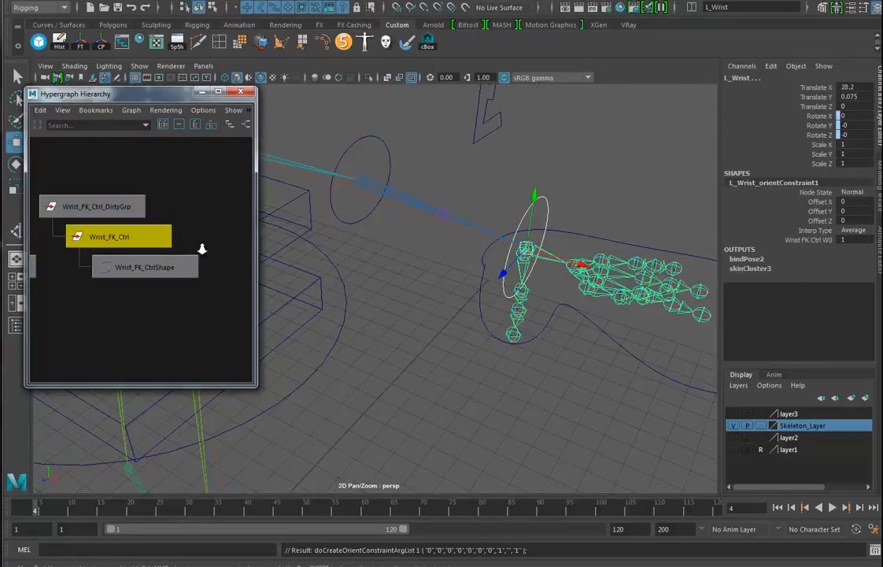
- Parent Wrist_FK_Ctrl_DirtyGrp under Elbow_FK_Ctrl in the Hypergraph Hierarchy
right_click_drag(210, 251, 128, 240, "alt")
middle_click_drag(129, 240, 153, 239, "alt")
right_click_drag(164, 268, 186, 258, "alt")
middle_click_drag(157, 260, 136, 259, "alt")
left_click_drag(257, 251, 375, 258)
middle_click_drag(231, 272, 265, 307, "alt")
middle_click_drag(222, 257, 131, 273)
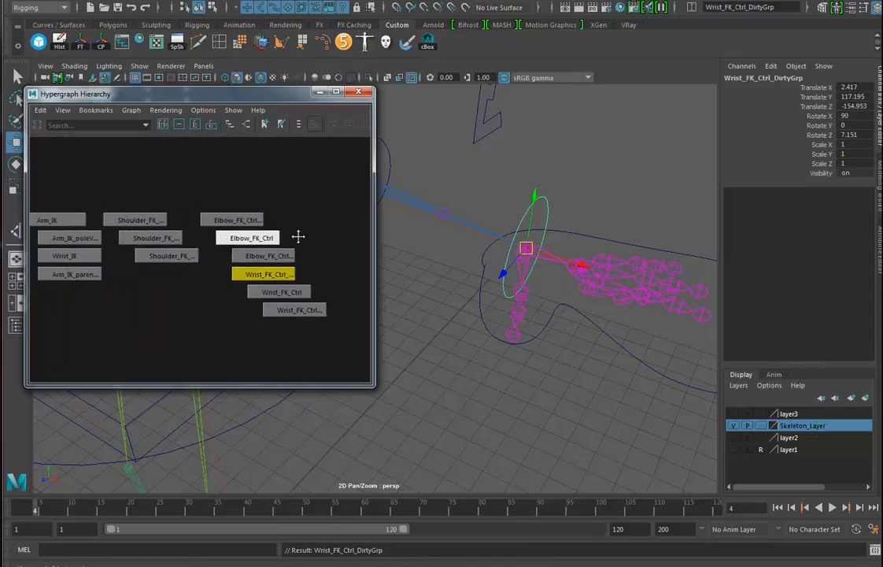
- Parent Elbow_FK_Ctrl_DirtyGrp under the shoulder FK control in the Hypergraph Hierarchy
left_click(245, 220)
left_click(242, 222)
middle_click_drag(237, 223, 214, 232)
scroll(201, 244, "down", 2)
middle_click_drag(526, 247, 585, 248, "alt")
scroll(586, 249, "down", 4)
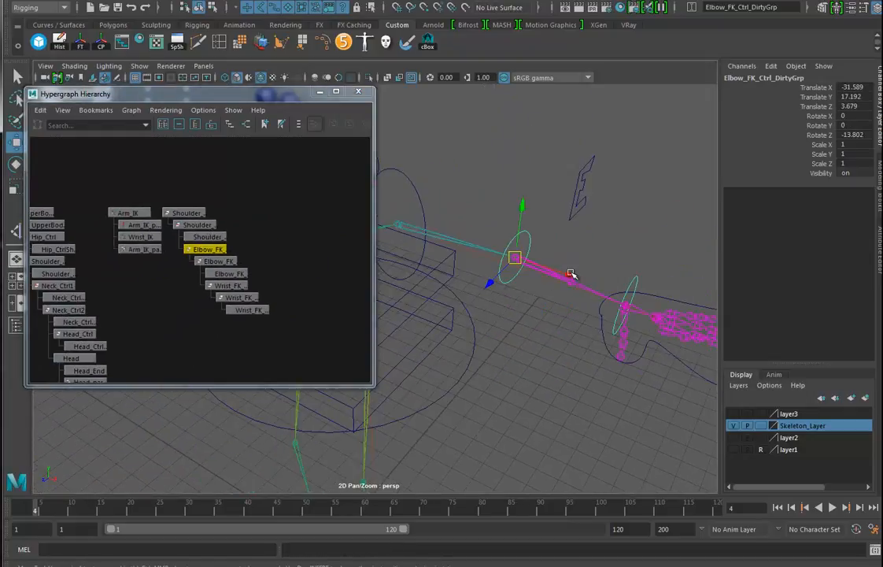
- Try moving Hand_Ctrl to test the IK arm, and undo the move
mouse_move(513, 285)
left_mouse_down("alt")
mouse_move(508, 271)
mouse_move(511, 283)
left_mouse_up("alt")
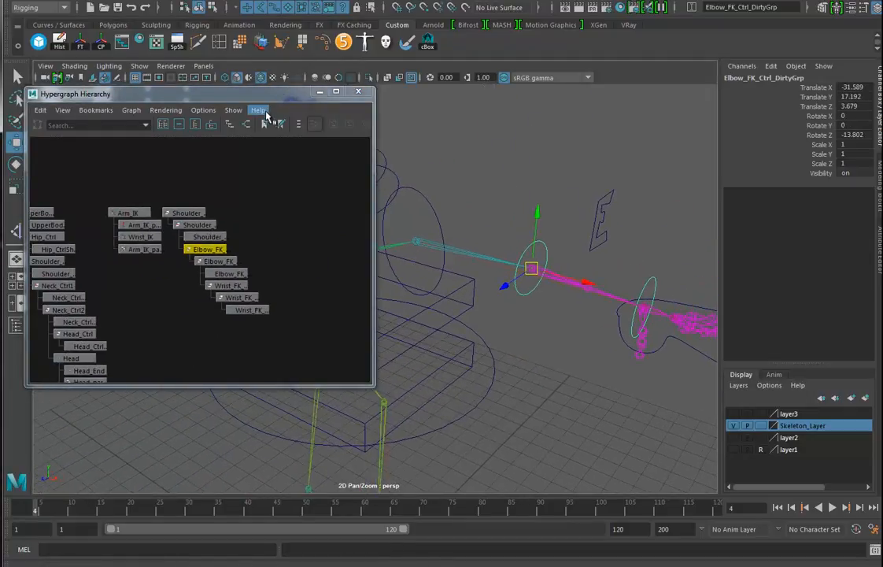
left_click_drag(267, 94, 161, 94)
left_click_drag(478, 315, 525, 221, "alt")
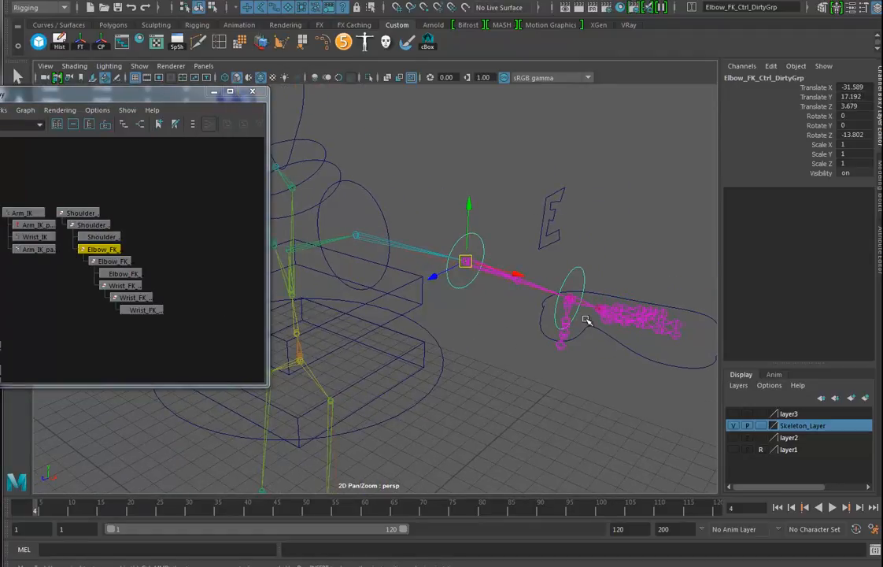
left_click_drag(641, 338, 647, 387)
left_click_drag(571, 298, 505, 343)
key("ctrl+z")
- Add a keyable float attribute named IKFK to Hand_Ctrl with minimum 0 and default 0
right_click_drag(504, 343, 549, 223, "alt")
left_click_drag(475, 277, 471, 254, "alt")
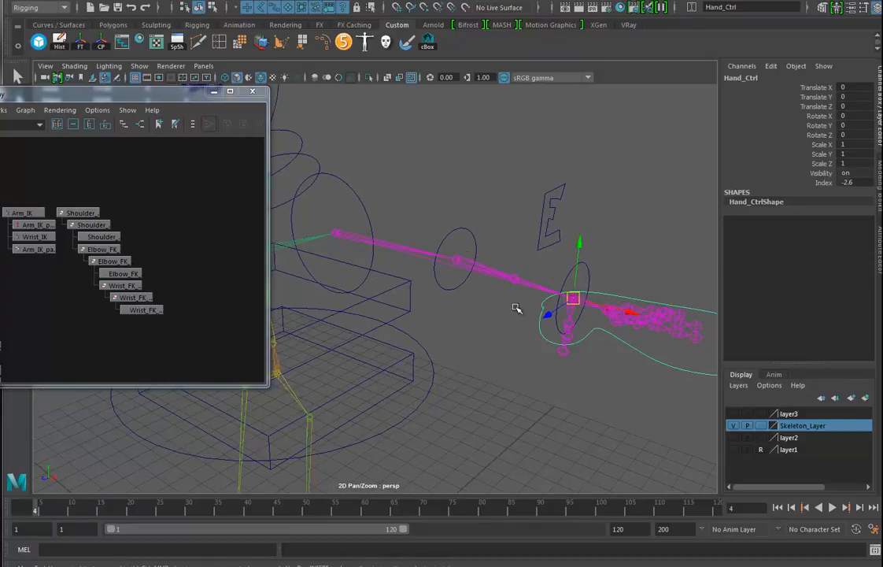
left_click_drag(592, 351, 629, 326, "alt")
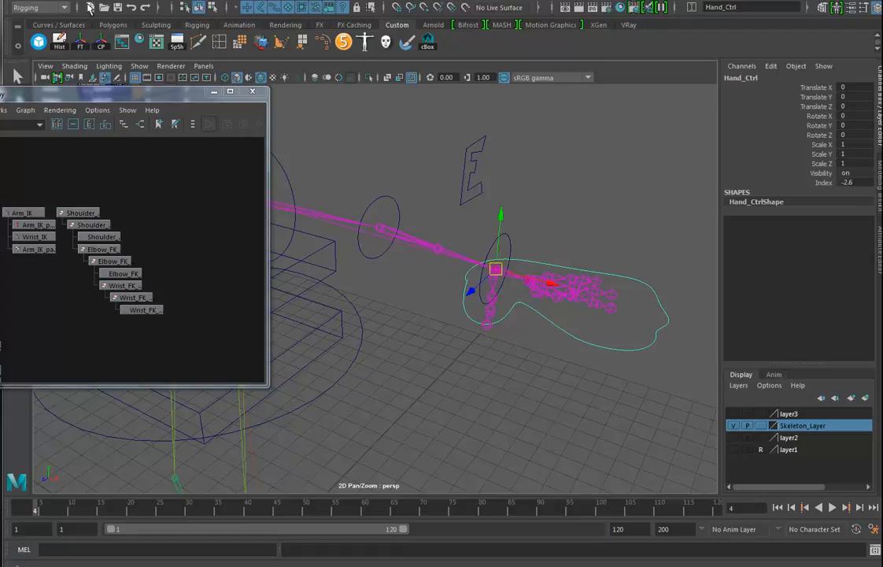
left_click(120, 2)
left_click(160, 211)
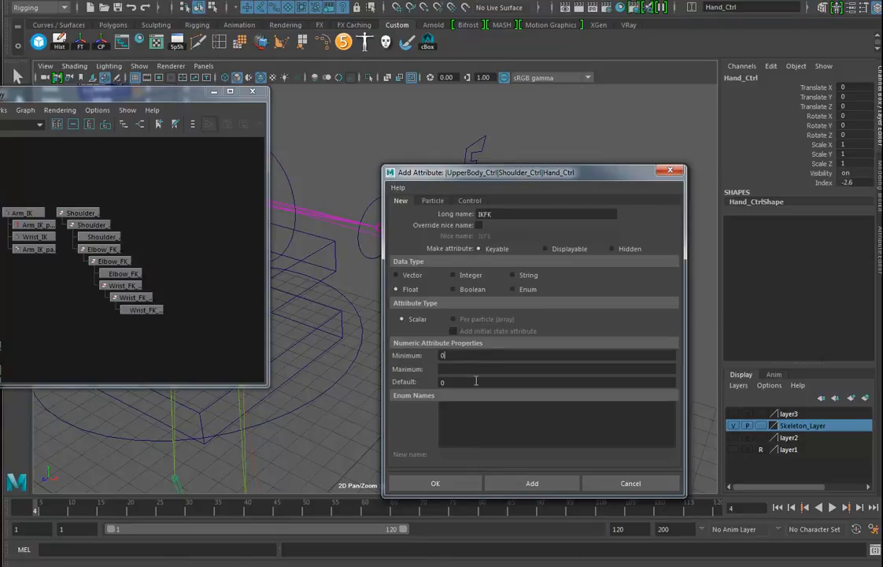
left_click(443, 482)
- Load the Ik Blend channel of the Wrist_IK and Arm_IK handles as driven in Set Driven Key
left_click_drag(578, 355, 584, 374, "alt")
right_click_drag(584, 374, 598, 379, "alt")
middle_click_drag(597, 380, 512, 374, "alt")
middle_click_drag(180, 298, 282, 293, "alt")
scroll(211, 293, "up", 5)
left_click(140, 245)
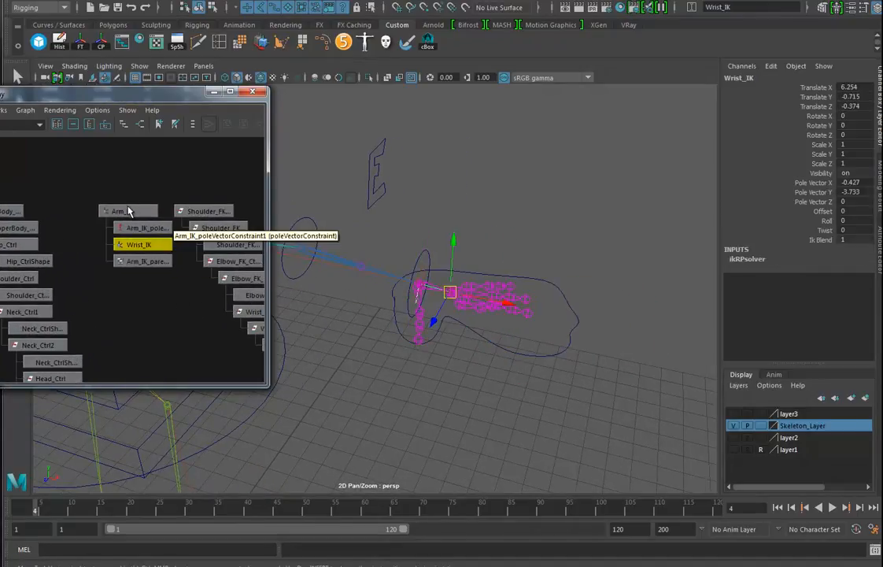
left_click(126, 211, "shift")
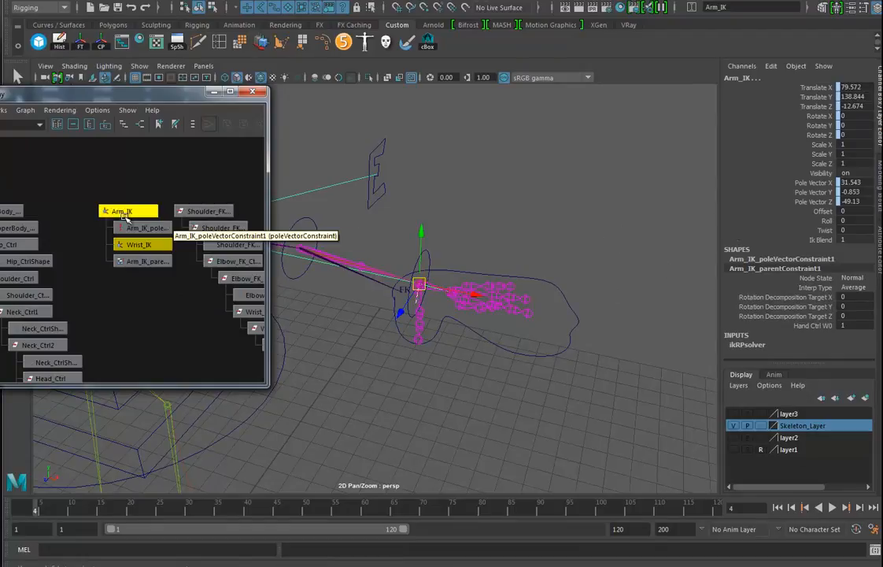
left_click(821, 239)
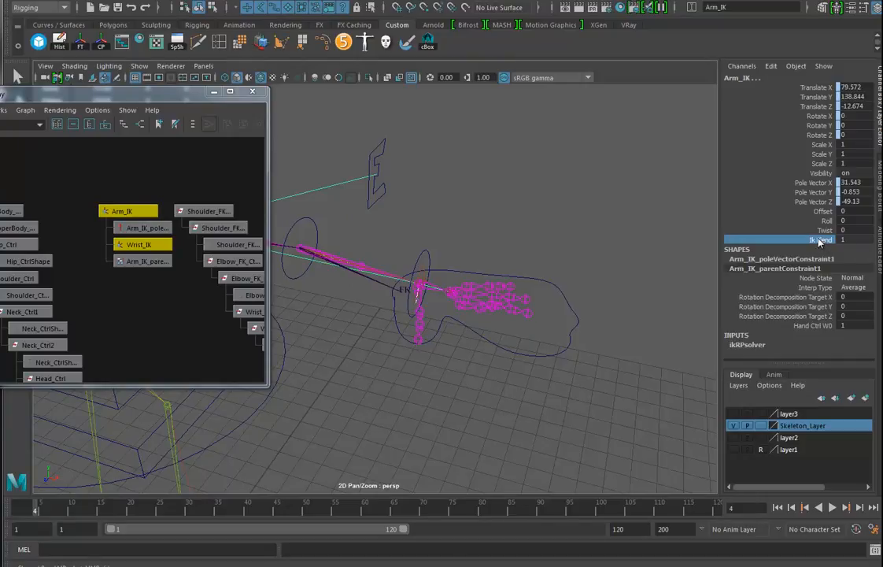
left_click(771, 66)
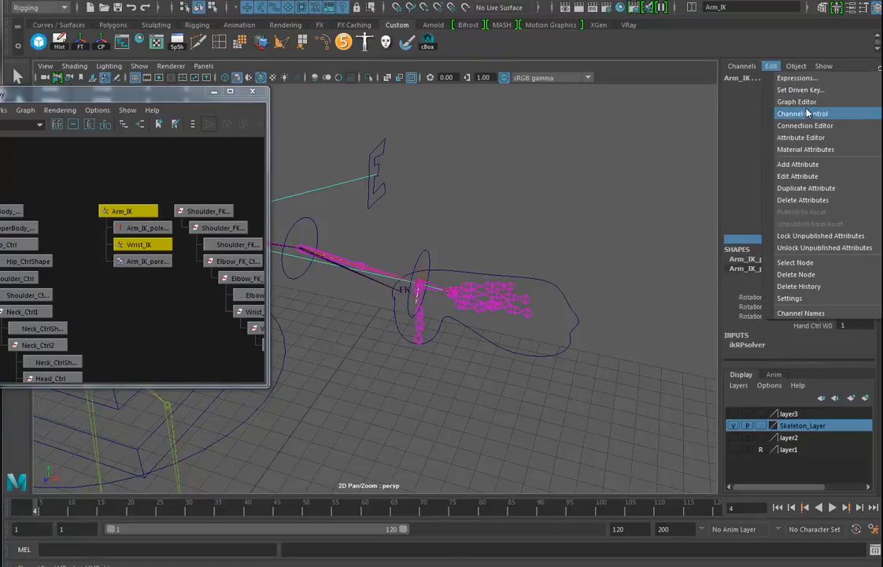
left_click(800, 90)
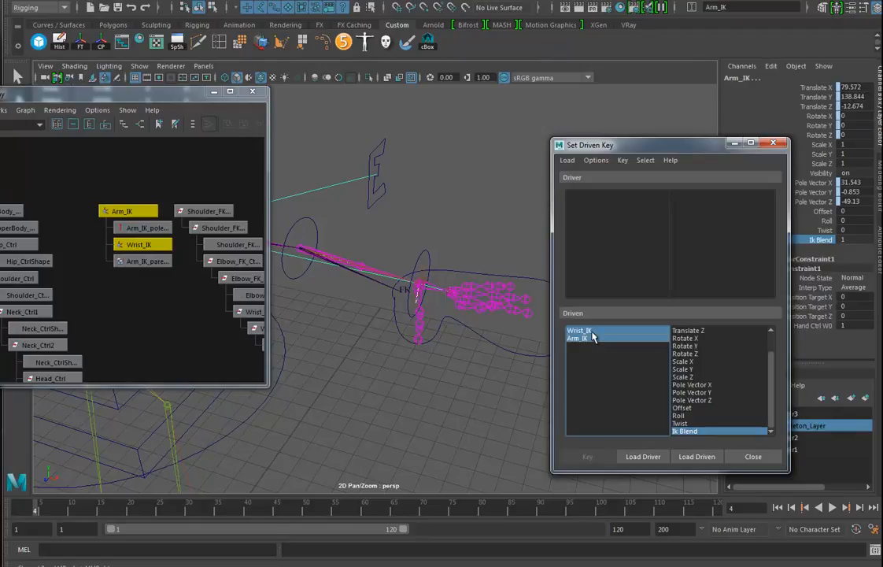
- Load Hand_Ctrl's IKFK attribute as the driver and key both IK handles' Ik Blend with IKFK at 0
mouse_move(480, 325)
left_mouse_down("alt")
mouse_move(423, 301)
mouse_move(460, 291)
mouse_move(479, 325)
left_mouse_up("alt")
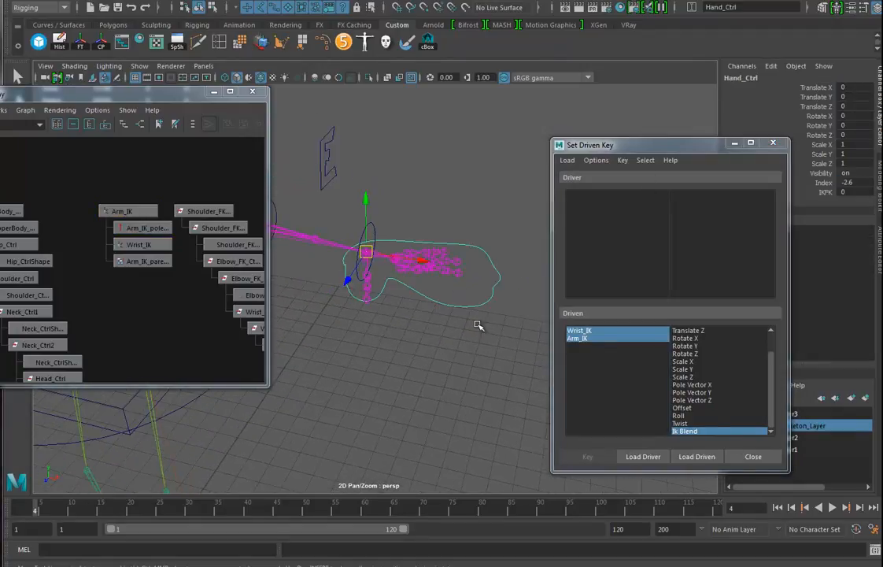
left_click(642, 456)
left_click(682, 281)
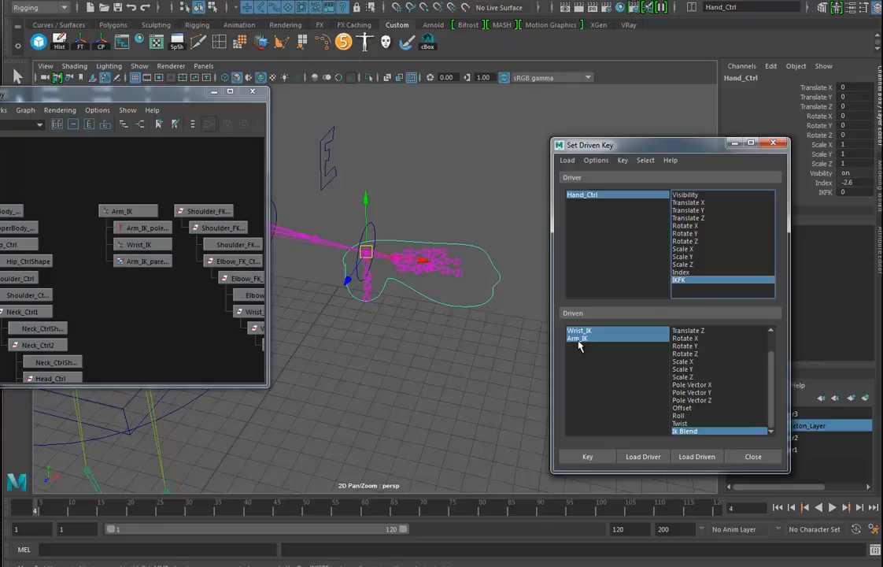
left_click(588, 456)
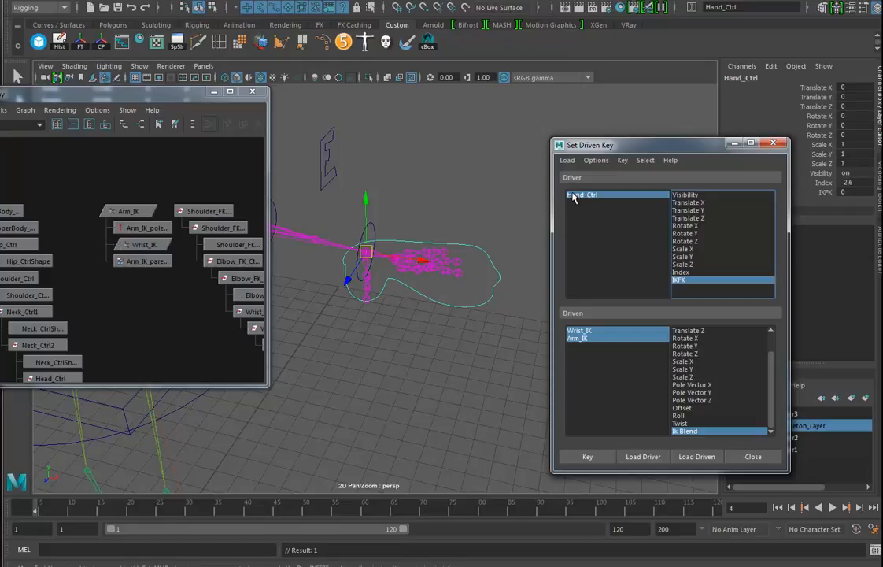
- Set Hand_Ctrl's IKFK to 1 and the Ik Blend of Wrist_IK and Arm_IK to 0
left_click(829, 192)
middle_click_drag(454, 131, 562, 132)
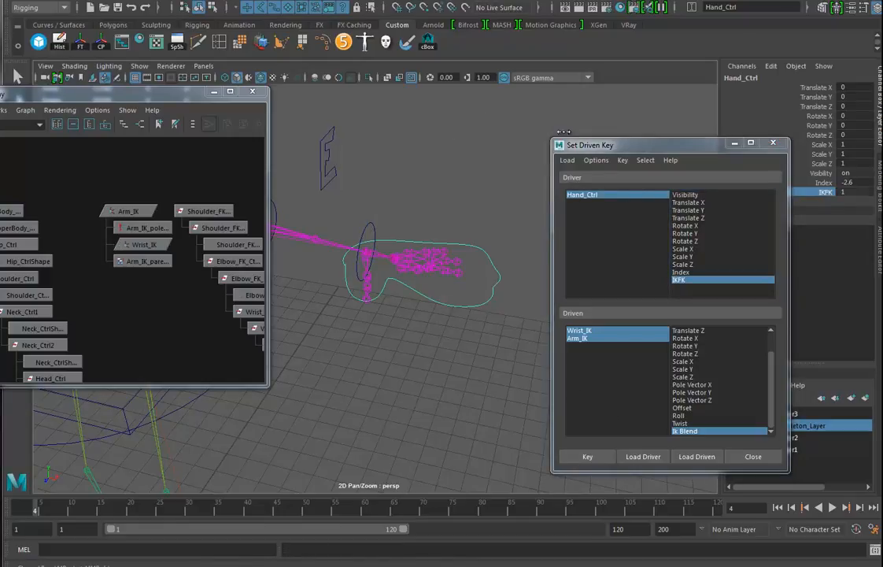
left_click(579, 337)
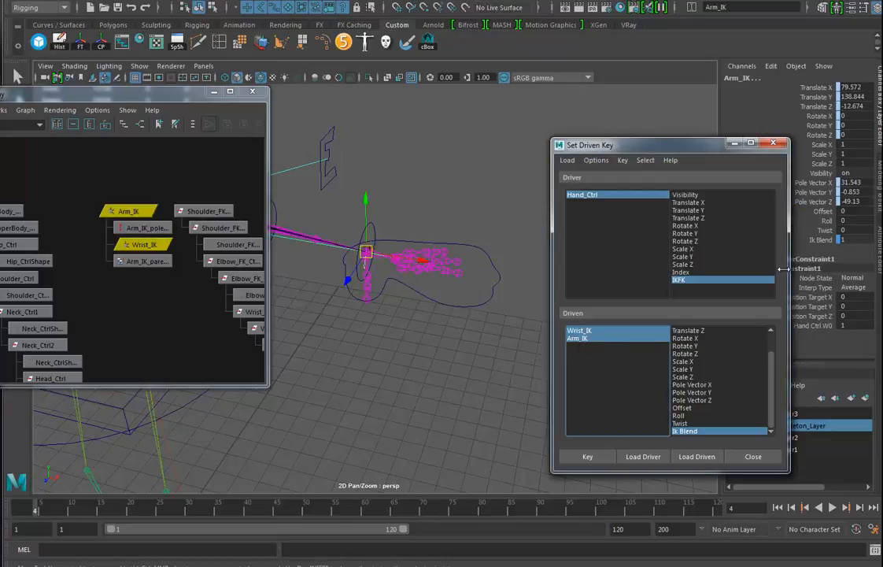
left_click(823, 240)
middle_click_drag(508, 175, 367, 172)
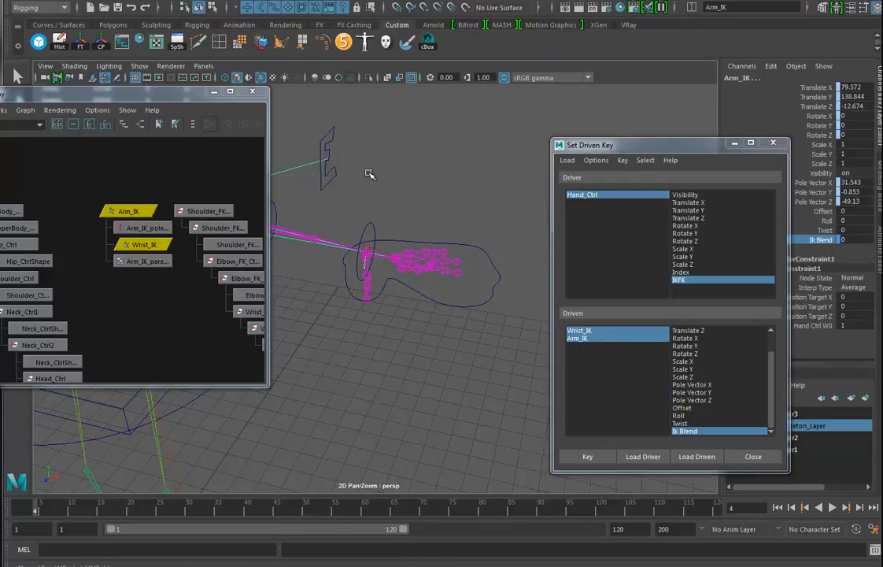
- Key both IK handles' Ik Blend with IKFK at 1, and test the switch by moving Hand_Ctrl up off the wrist
left_click(586, 458)
mouse_move(488, 325)
left_mouse_down("alt")
mouse_move(447, 321)
mouse_move(472, 313)
mouse_move(499, 327)
left_mouse_up("alt")
left_click(507, 290)
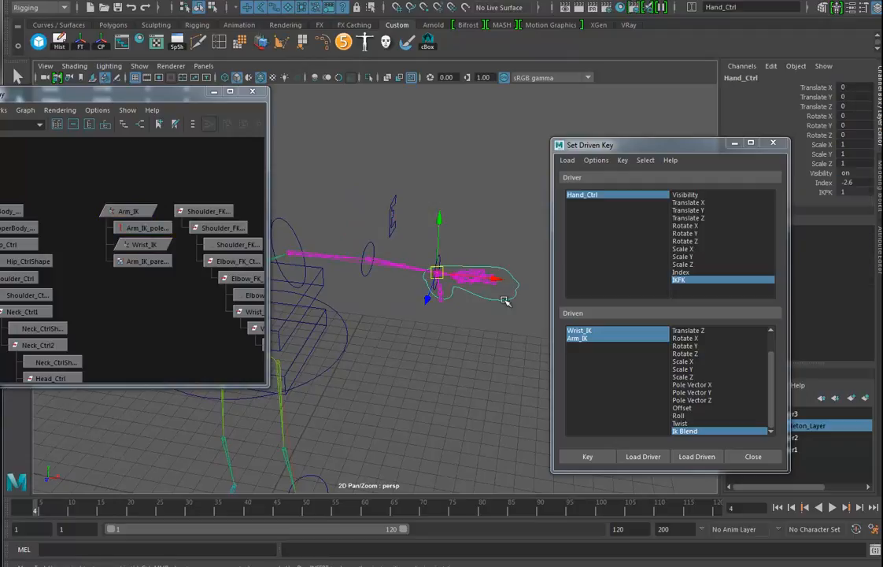
left_click_drag(437, 275, 406, 176)
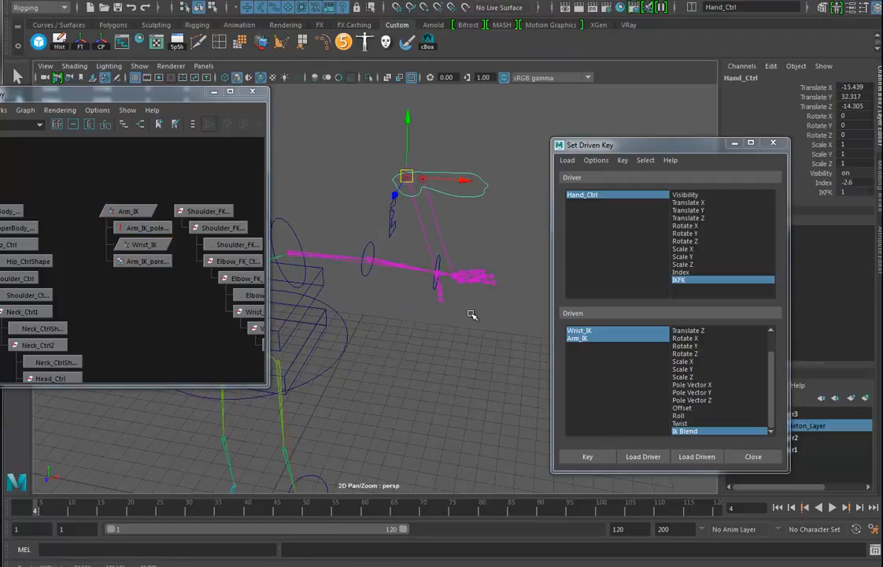
left_click_drag(447, 311, 516, 320, "alt")
left_click(773, 143)
- Try rotating Shoulder_FK_Ctrl and Elbow_FK_Ctrl to check how the arm joints follow, undoing each rotation
left_click(405, 271)
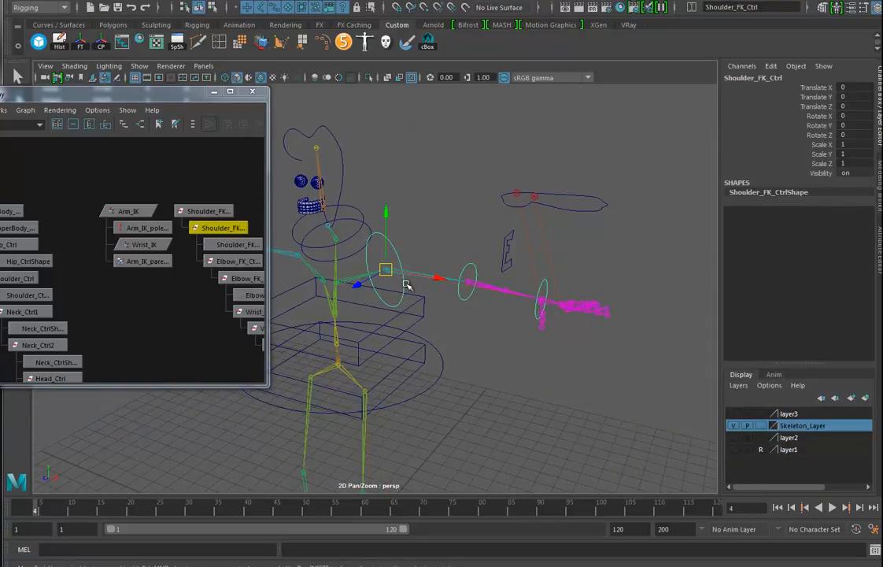
key("e")
left_click_drag(407, 292, 373, 242)
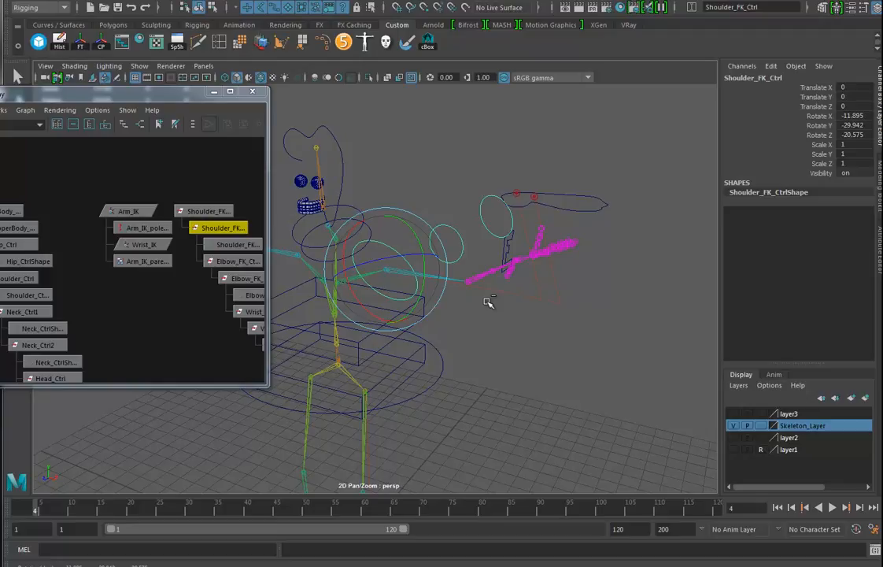
key("ctrl+z")
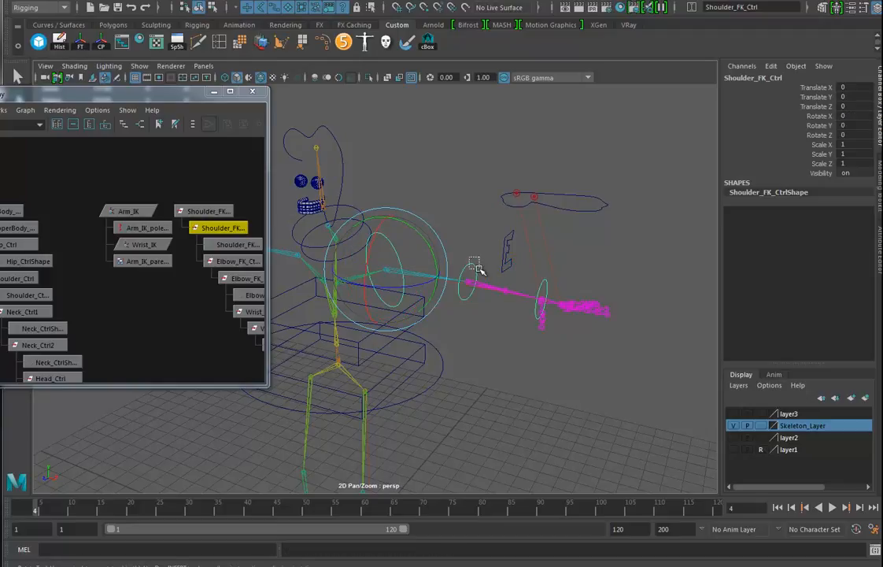
left_click(475, 280)
left_click_drag(478, 282, 465, 250)
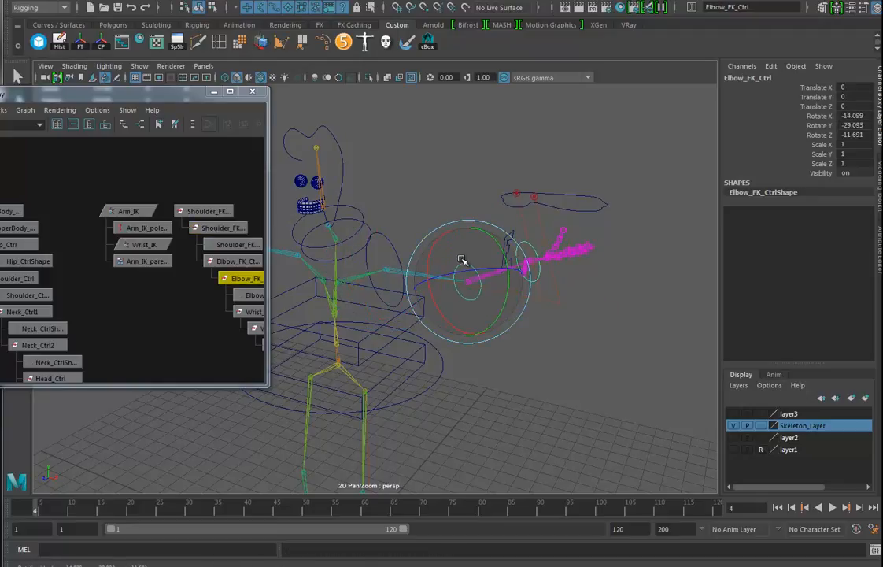
key("ctrl+z")
middle_click_drag(211, 297, 153, 302, "alt")
left_click(163, 234)
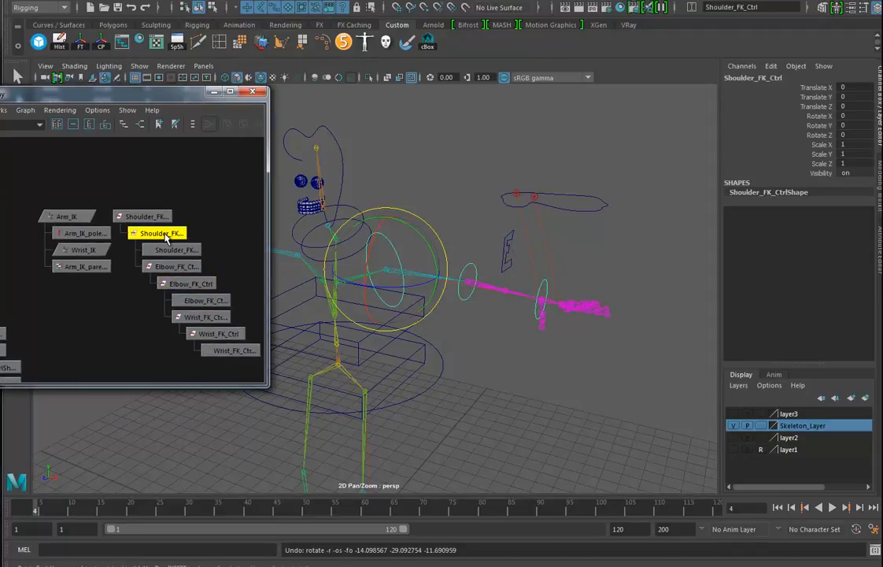
left_click_drag(352, 236, 386, 238)
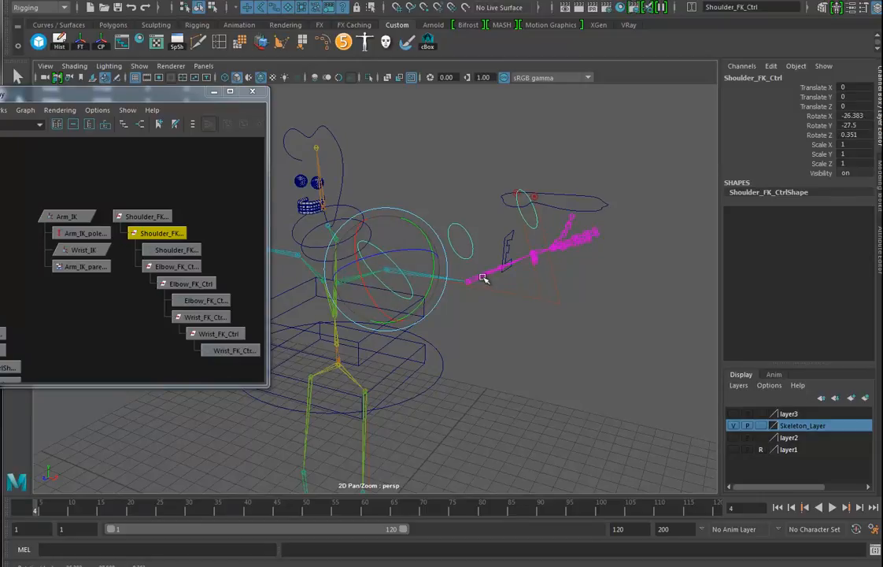
key("ctrl+z")
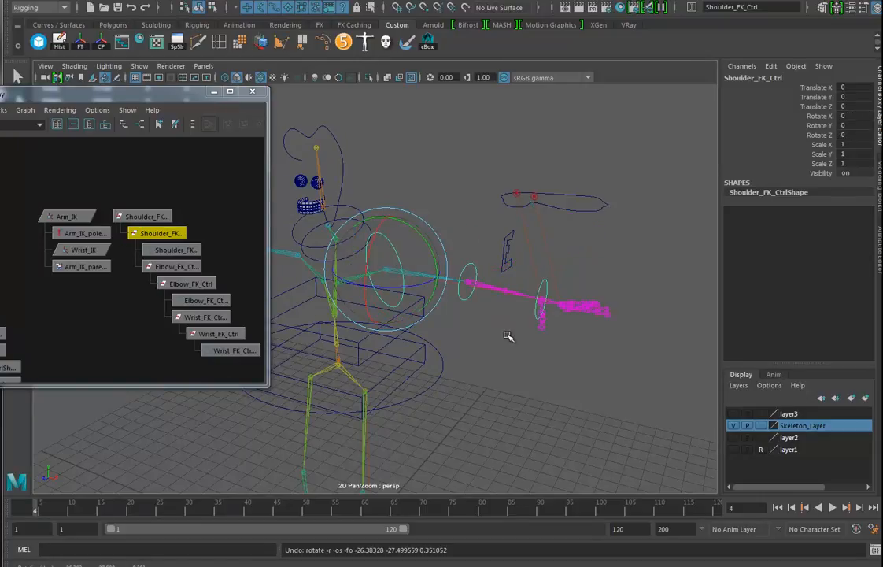
- Orient-constrain the L_Shoulder joint to Shoulder_FK_Ctrl
left_click_drag(473, 320, 500, 335, "alt")
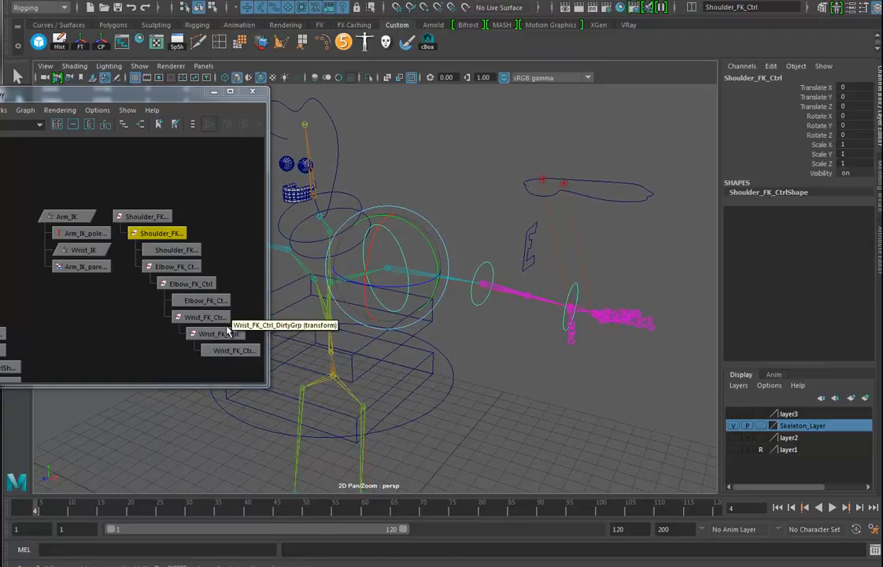
scroll(527, 318, "up", 5)
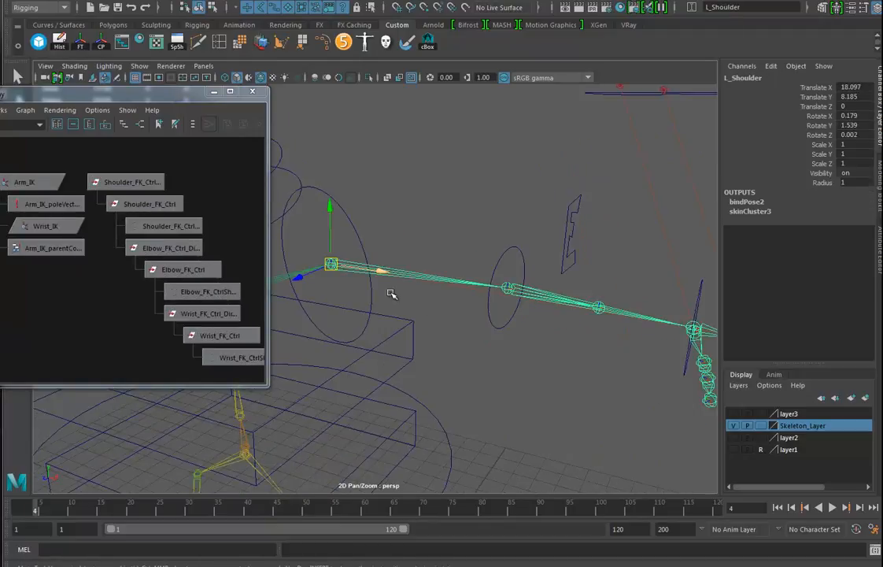
left_click_drag(390, 292, 427, 208, "alt")
left_click_drag(422, 336, 436, 252, "alt")
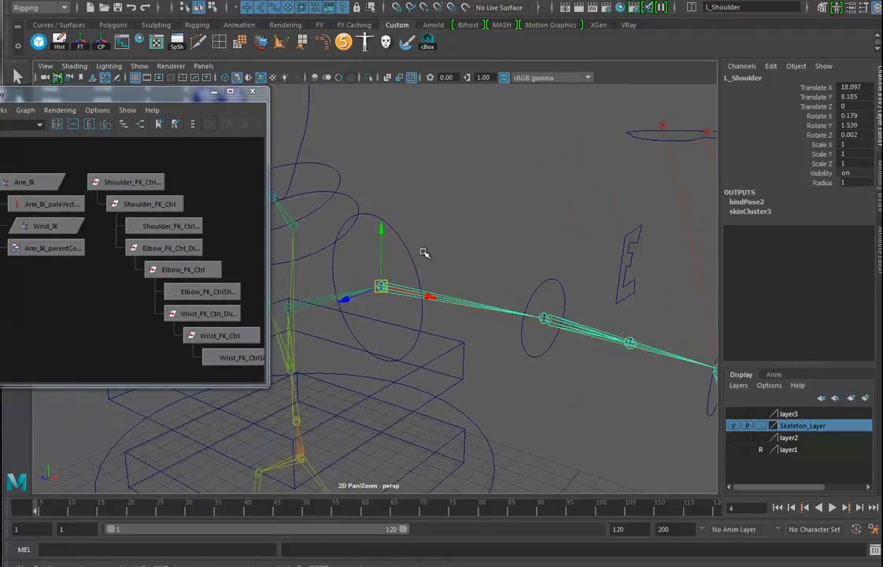
left_click(354, 224)
left_click(455, 297)
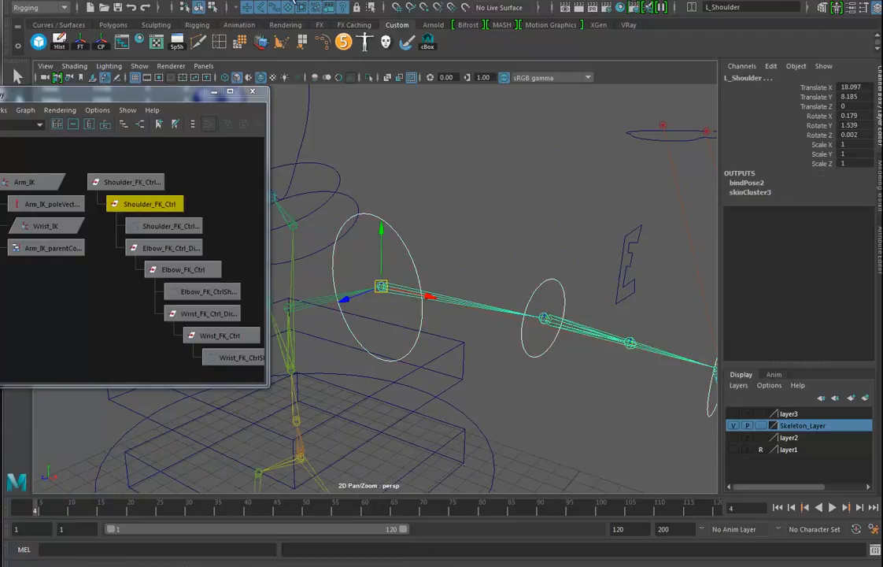
left_click(273, 3)
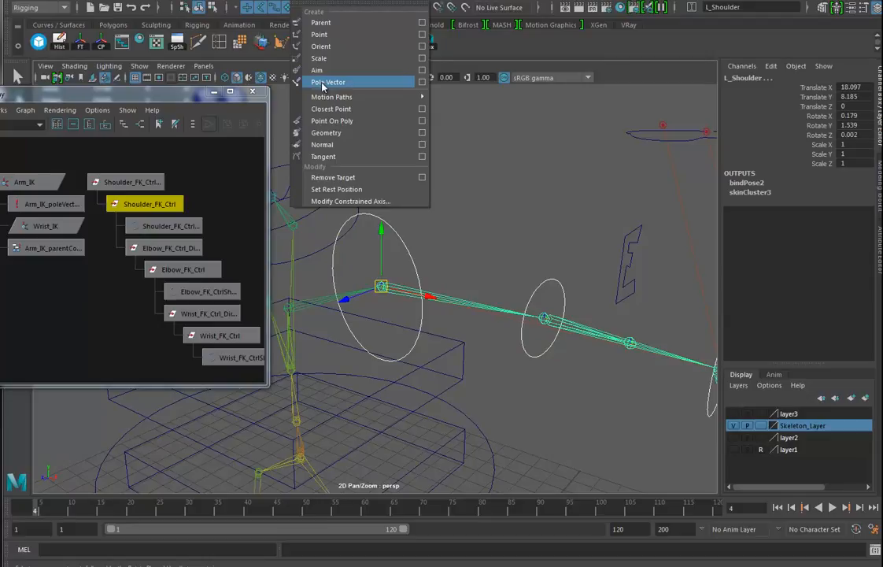
left_click(321, 46)
- Test the shoulder constraint by rotating Shoulder_FK_Ctrl and Elbow_FK_Ctrl, and undo the test rotations
left_click_drag(522, 299, 466, 240, "alt")
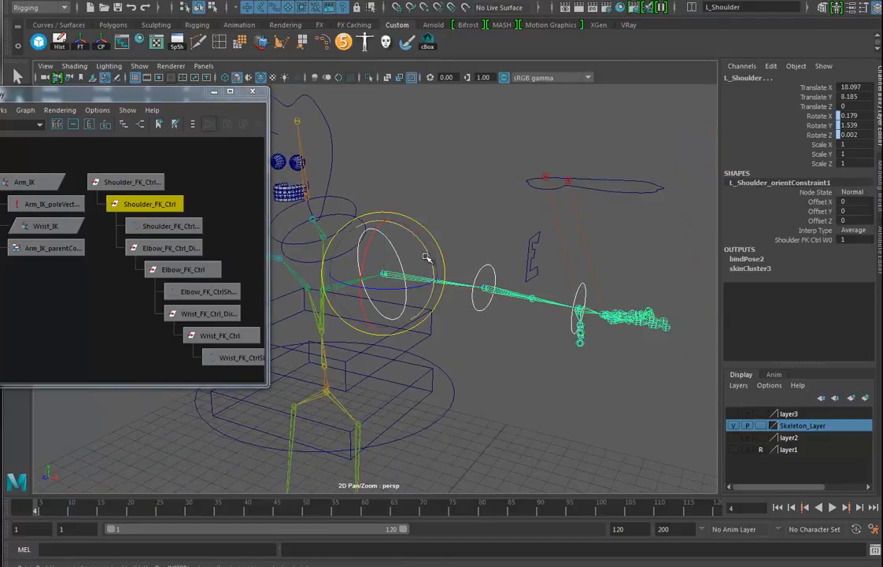
left_click(434, 244)
mouse_move(411, 241)
left_mouse_down()
mouse_move(388, 251)
mouse_move(403, 232)
left_mouse_up()
left_click_drag(481, 252, 443, 244, "alt")
left_click(490, 198)
left_click_drag(490, 198, 568, 272)
key("ctrl+z")
key("ctrl+z")
key("ctrl+z")
key("ctrl+z")
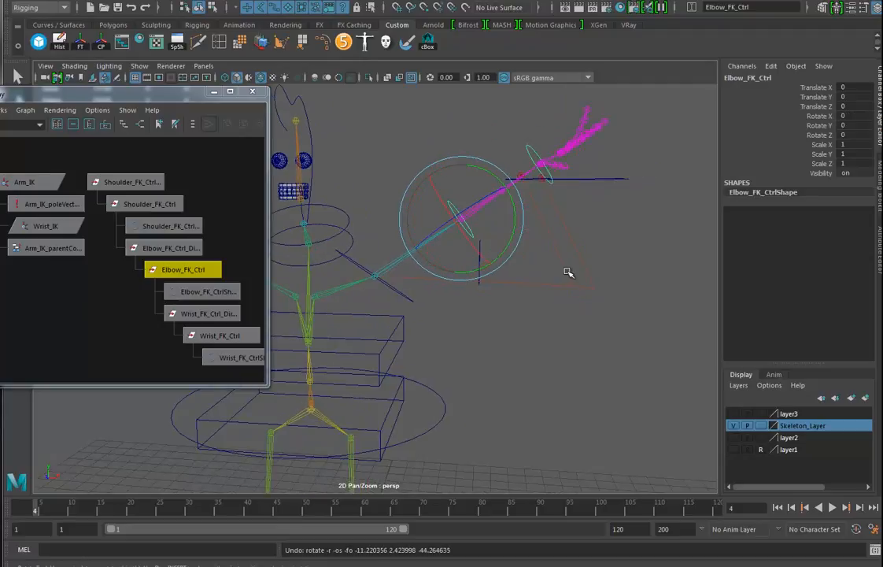
key("ctrl+z")
- Switch the arm back to IK by setting Hand_Ctrl's IKFK to 0
left_click_drag(532, 282, 511, 287, "alt")
left_click_drag(628, 181, 633, 211)
left_click_drag(714, 226, 664, 158, "alt")
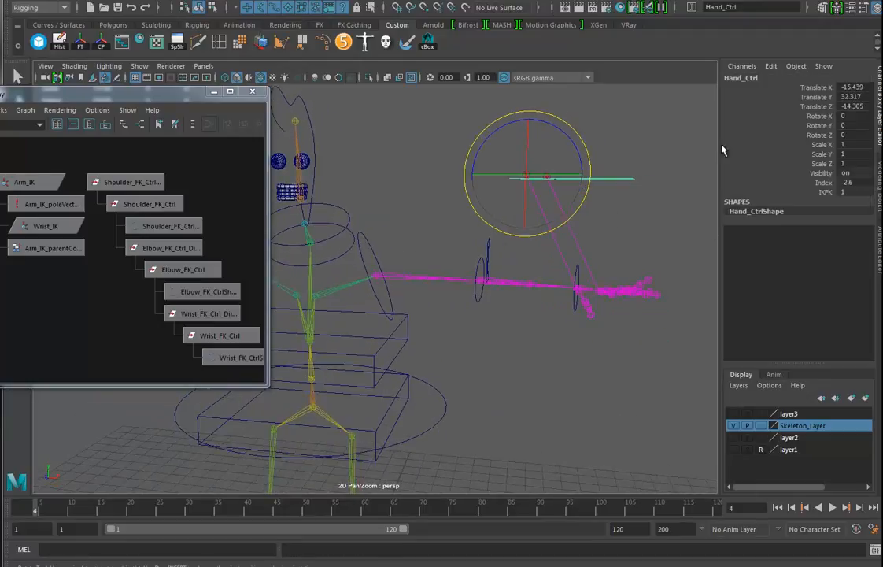
left_click(826, 192)
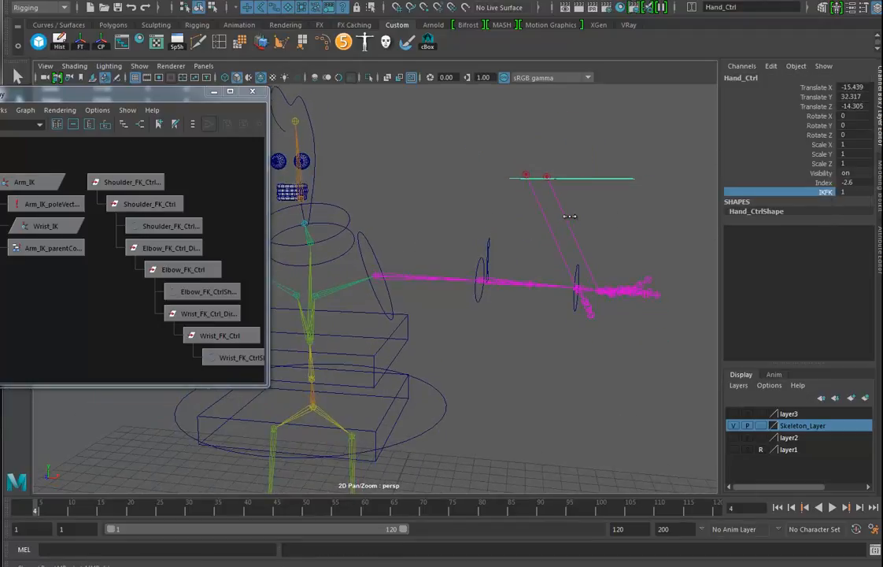
middle_click_drag(568, 218, 497, 211)
left_click_drag(497, 210, 523, 240, "alt")
- Reset Hand_Ctrl's Translate X, Y and Z to 0
left_click_drag(864, 88, 864, 107)
key("Return")
left_click_drag(427, 281, 269, 231, "alt")
left_click_drag(425, 301, 498, 352, "alt")
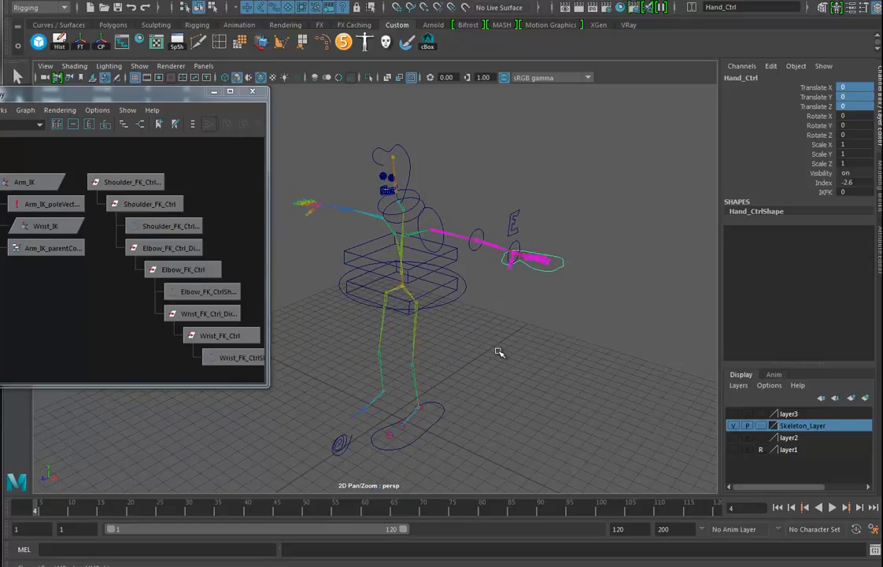